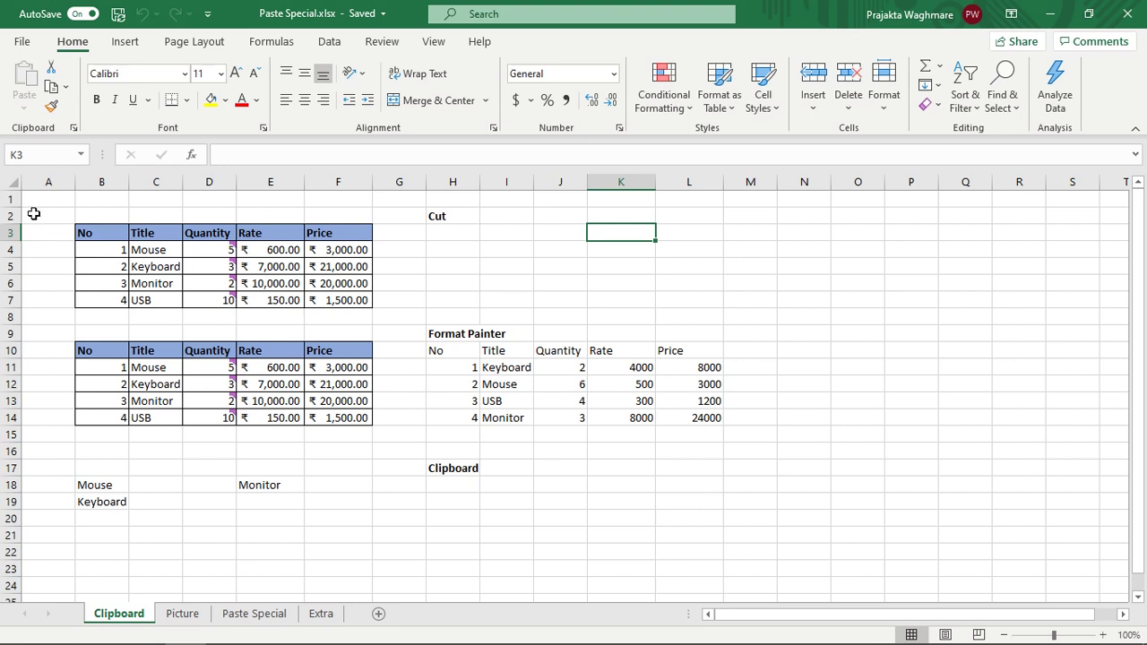
Cut the product table from B3:F7 and paste it at H3 under the Cut heading.
mouse_move(81, 232)
mouse_down()
mouse_move(318, 286)
mouse_move(323, 302)
mouse_up()
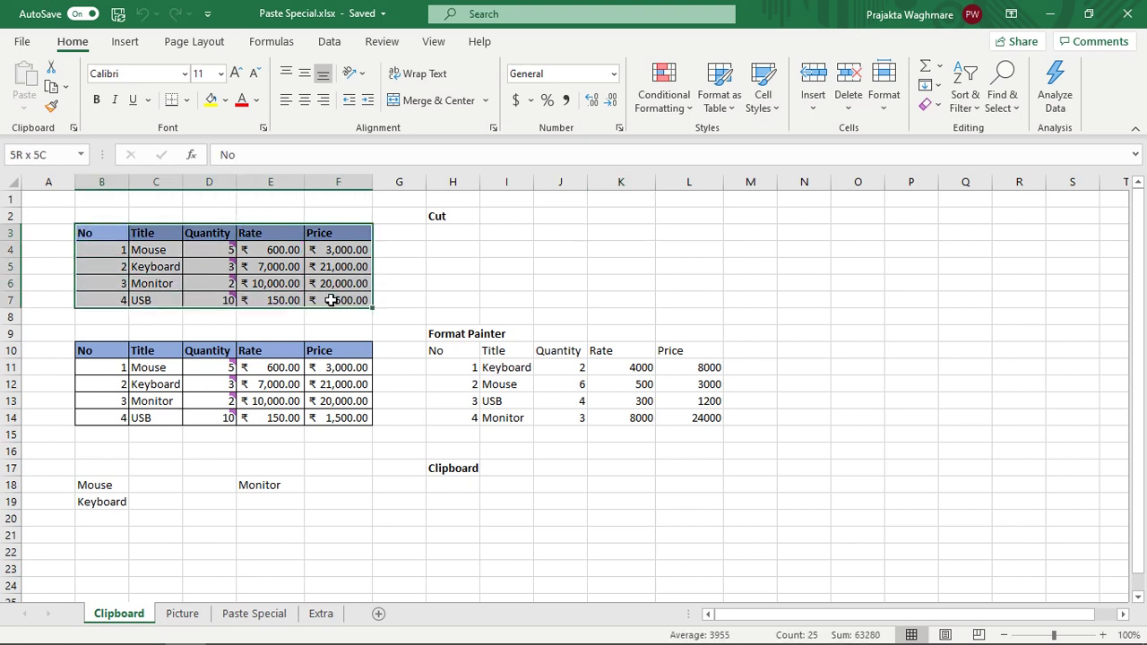
click(53, 71)
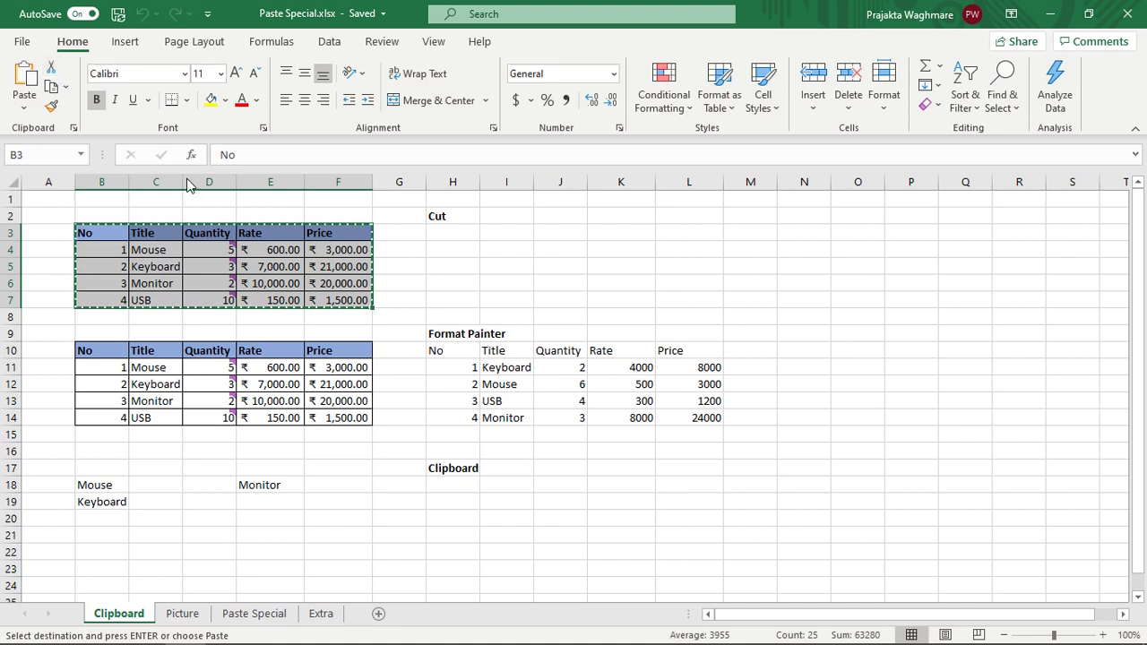
click(445, 231)
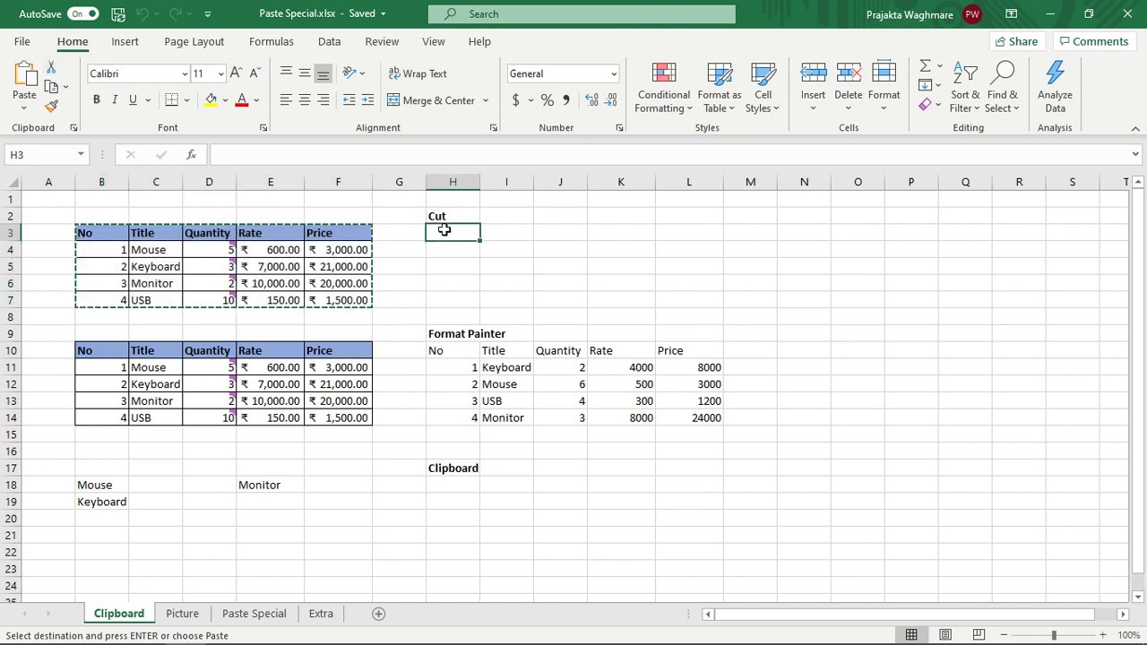
click(20, 81)
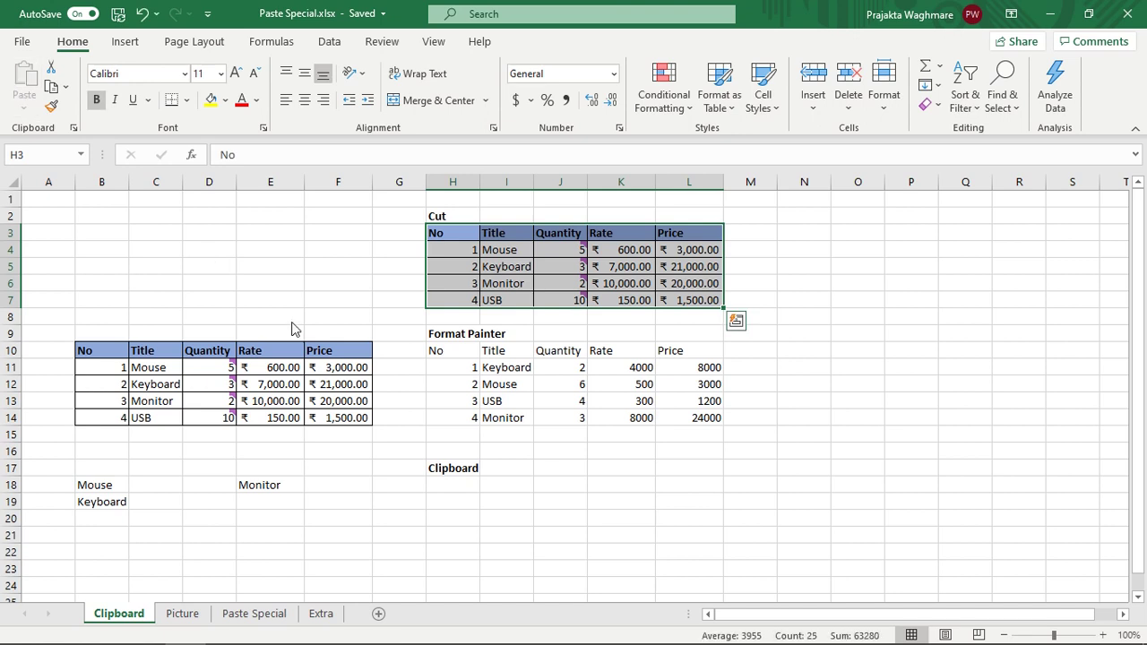
key(ctrl+x)
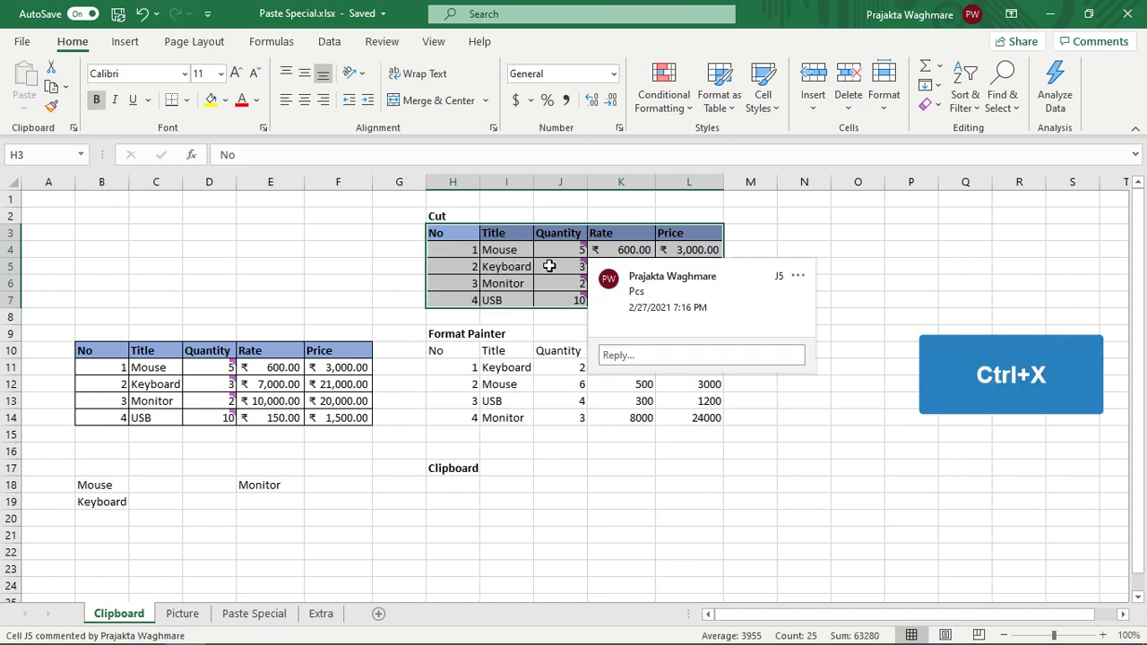
click(381, 443)
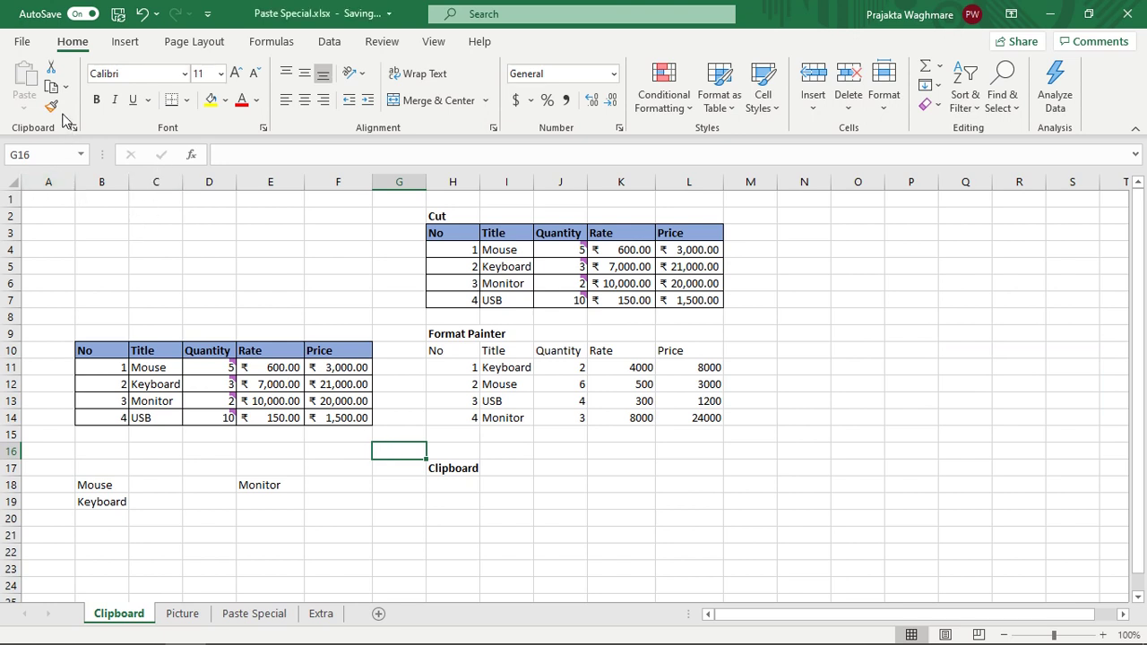
Inspect the unformatted table's header, plain Rate values and the Price formula in L14.
drag(92, 350, 343, 417)
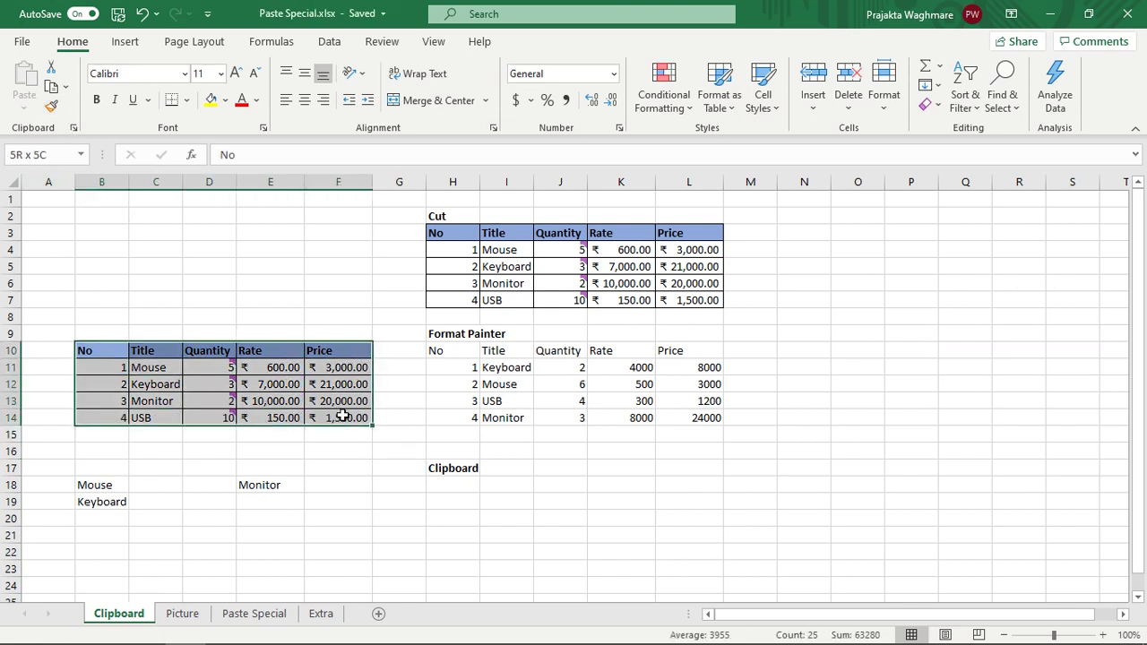
drag(87, 351, 329, 353)
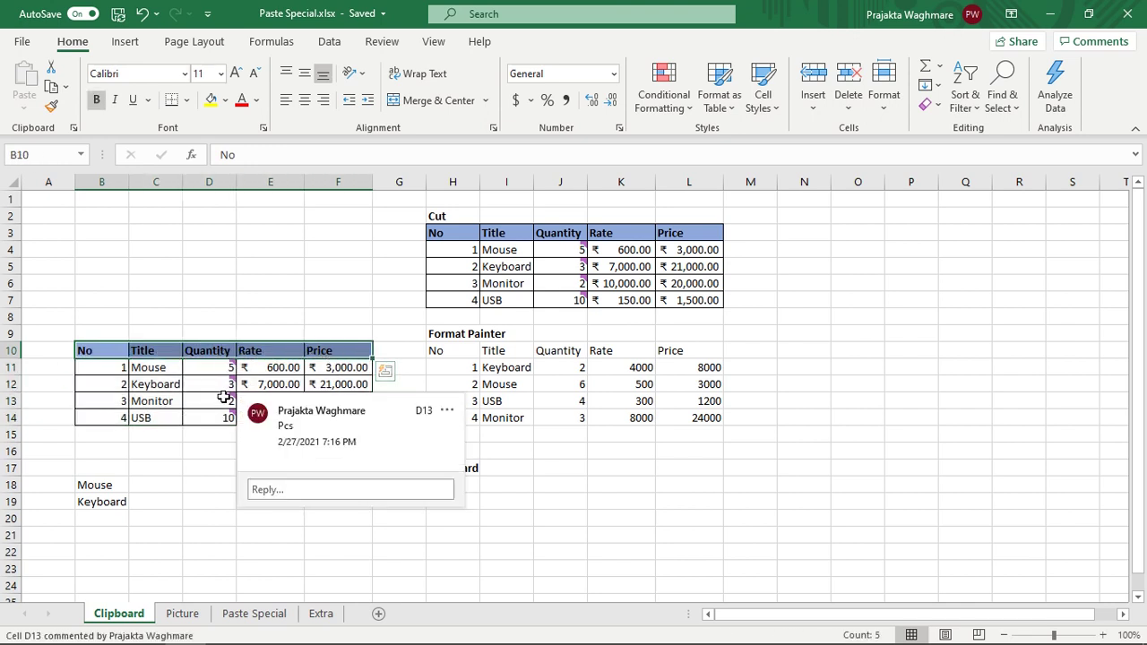
click(663, 418)
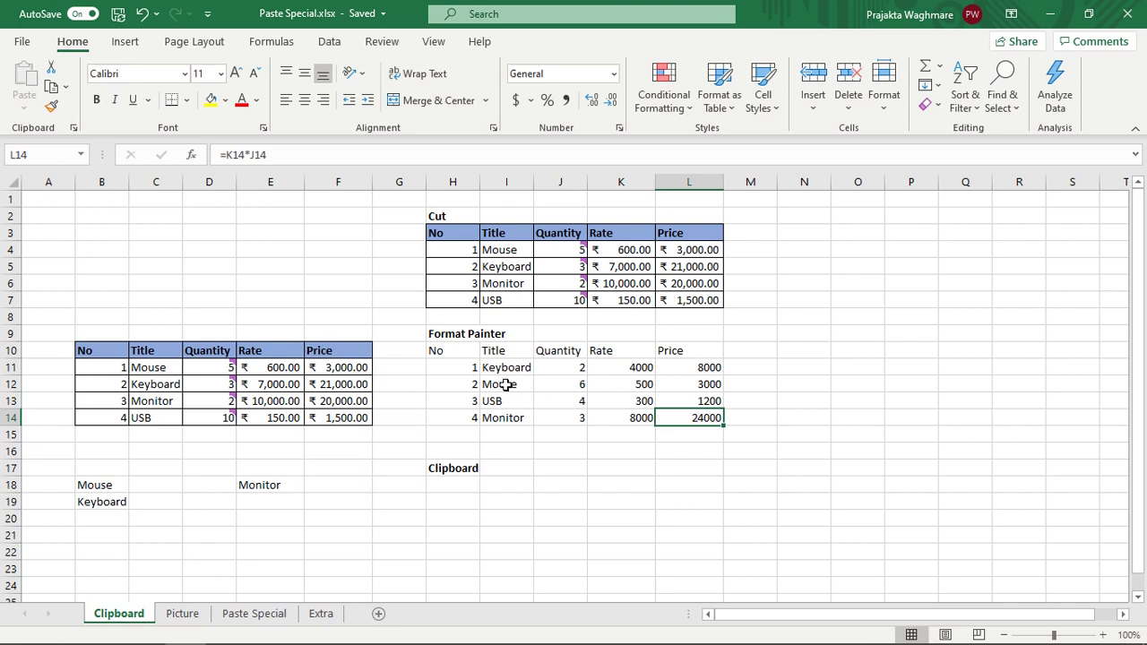
click(620, 367)
click(628, 400)
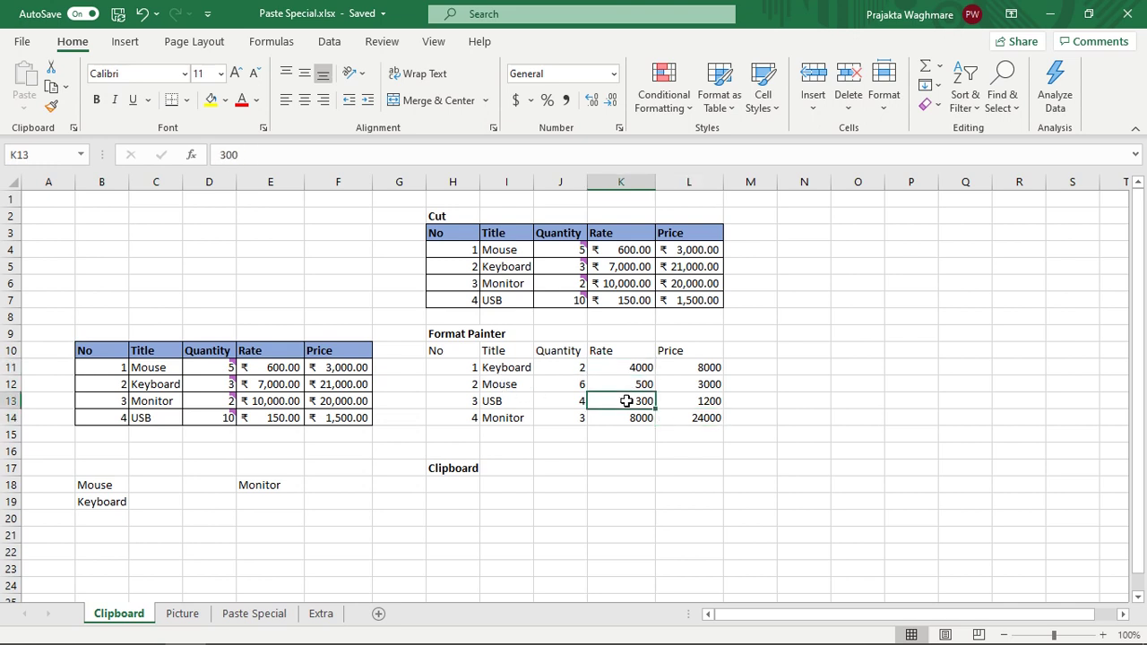
click(623, 428)
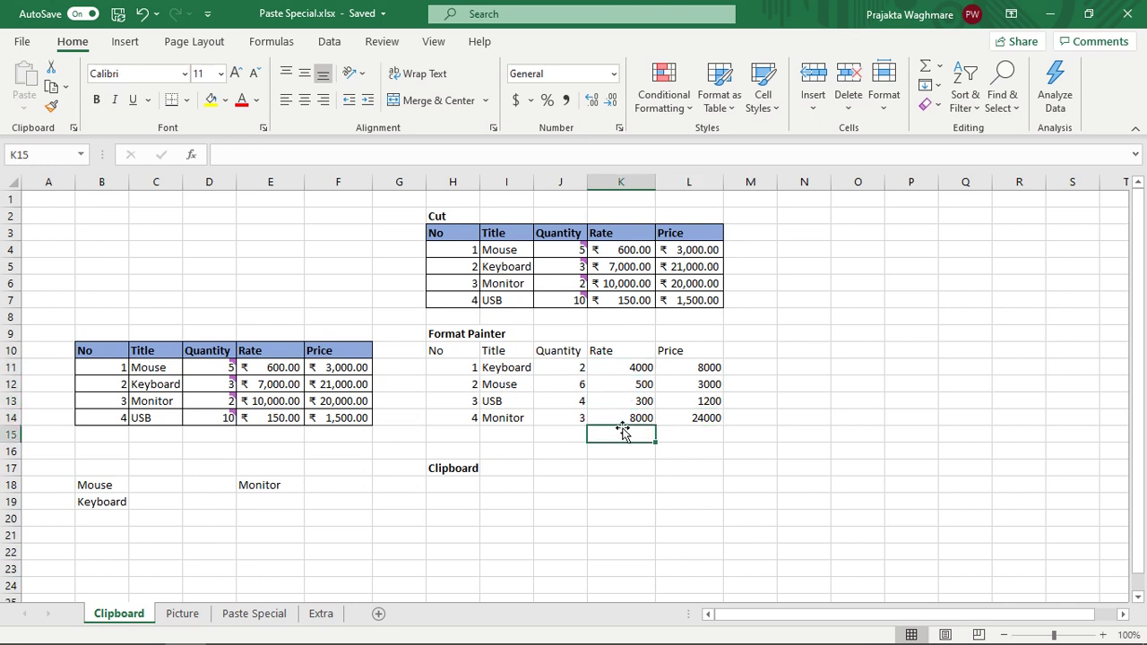
click(518, 422)
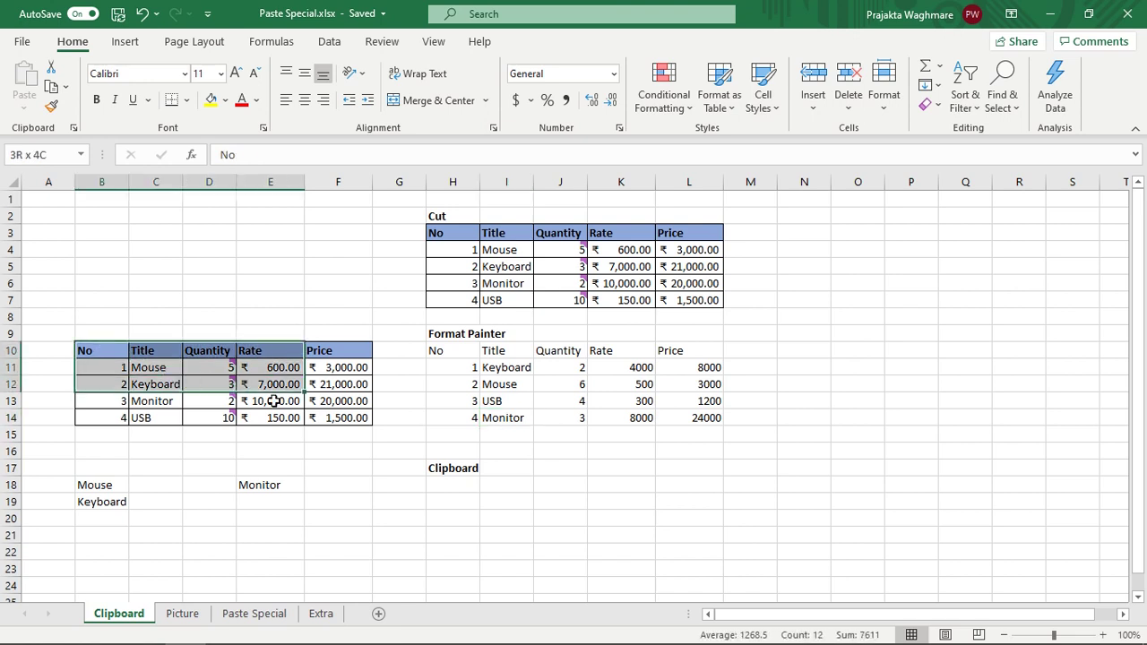
Copy the formatting of B10:F14 onto H10:L14 with Format Painter.
drag(102, 349, 321, 412)
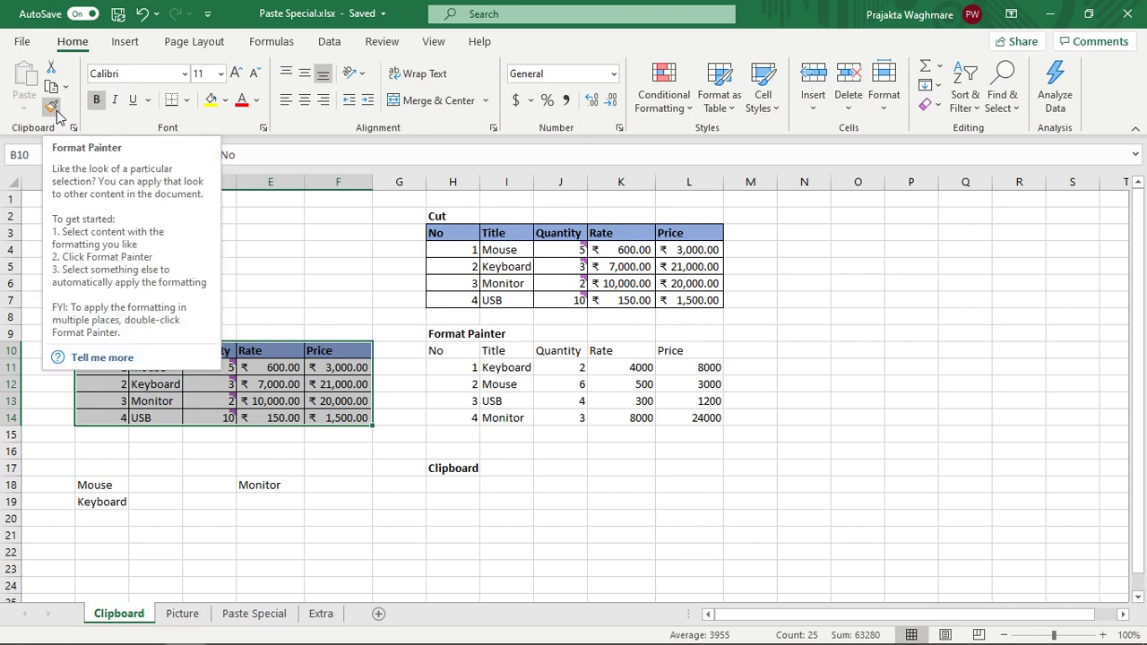
click(57, 113)
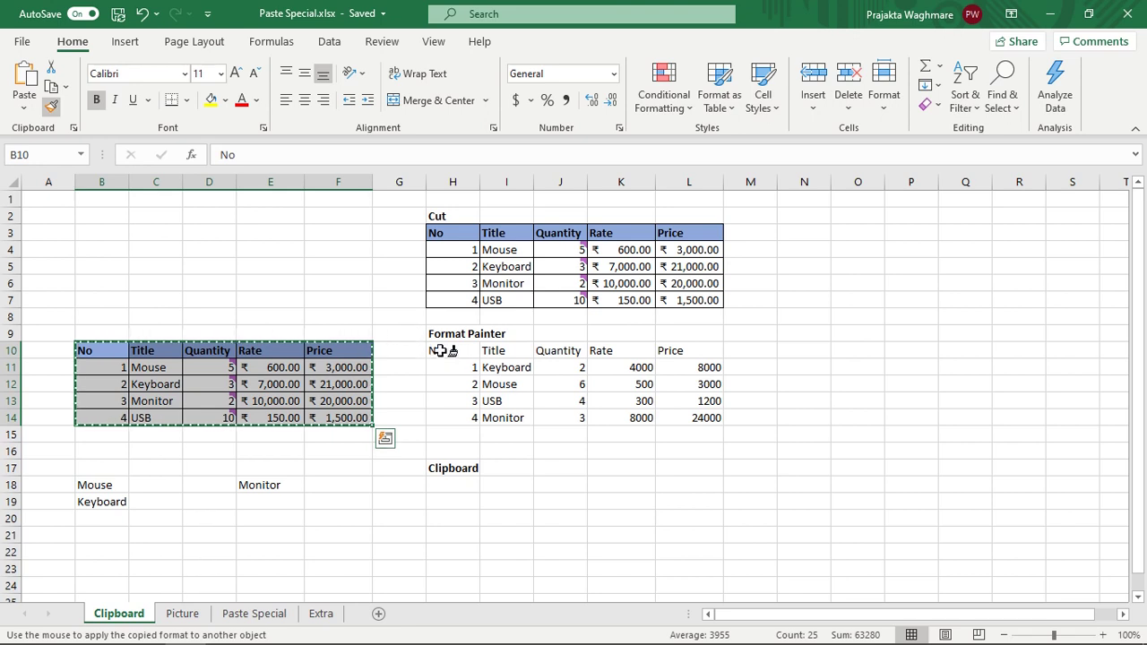
drag(443, 354, 685, 413)
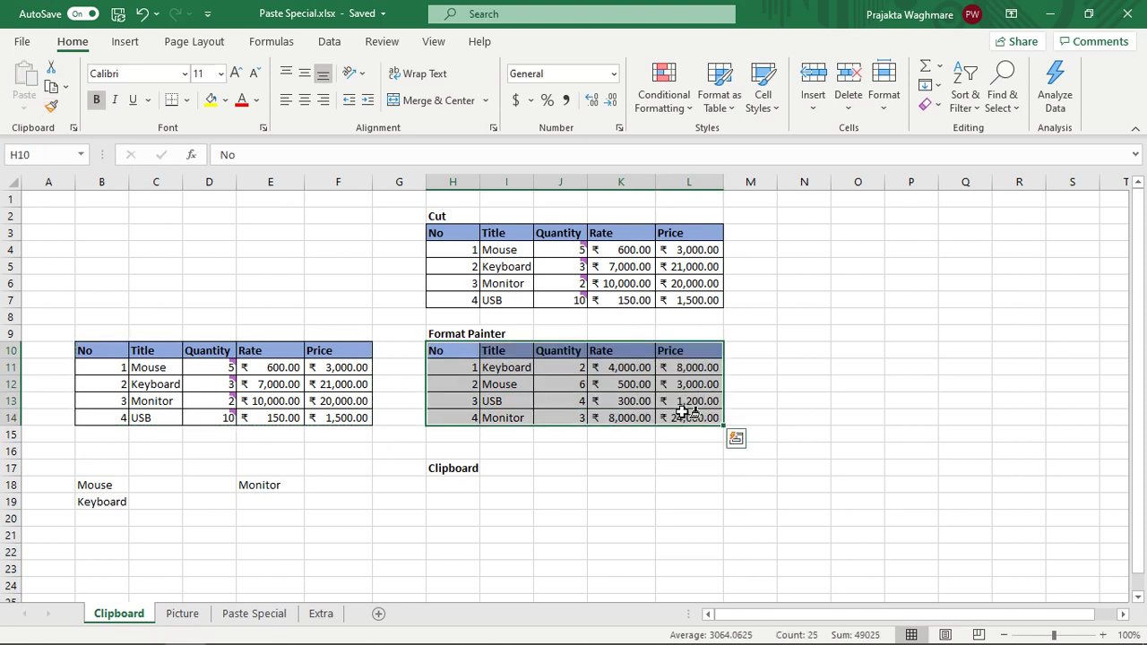
click(466, 412)
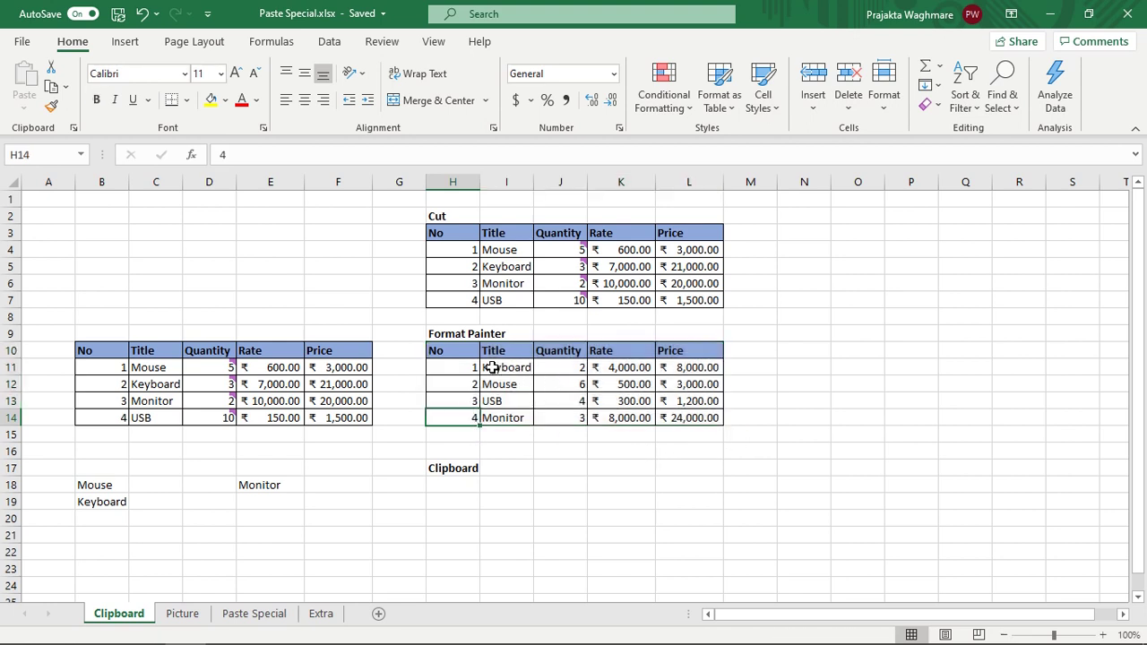
Check the new rupee currency format on the Rate and Price cells, including L14.
click(621, 386)
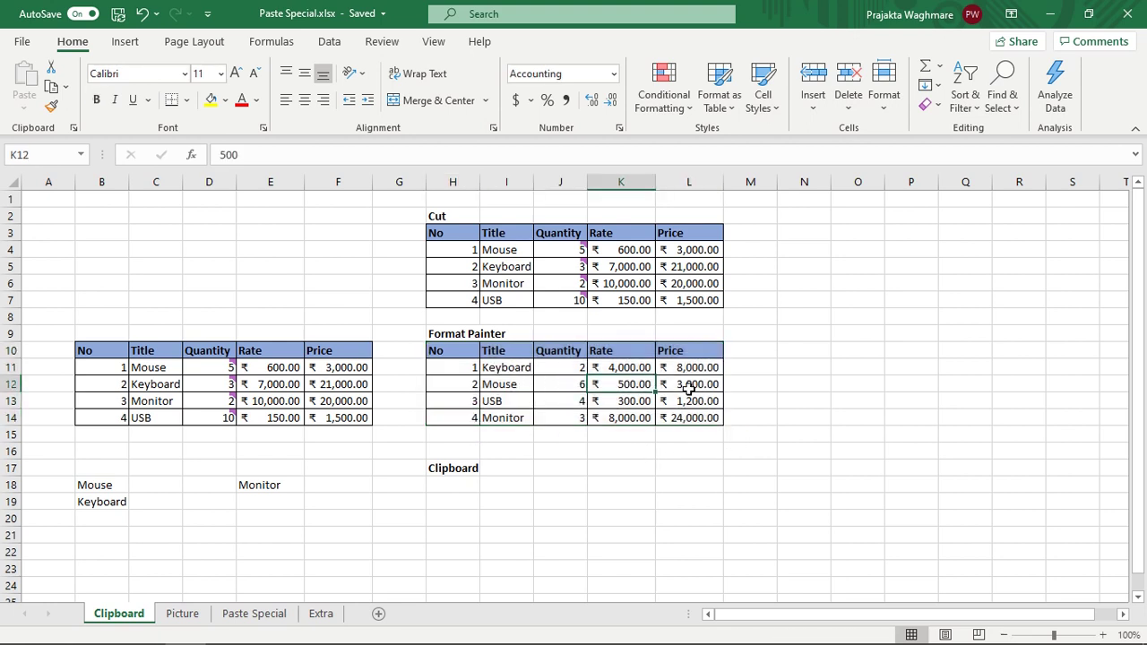
click(688, 387)
click(697, 412)
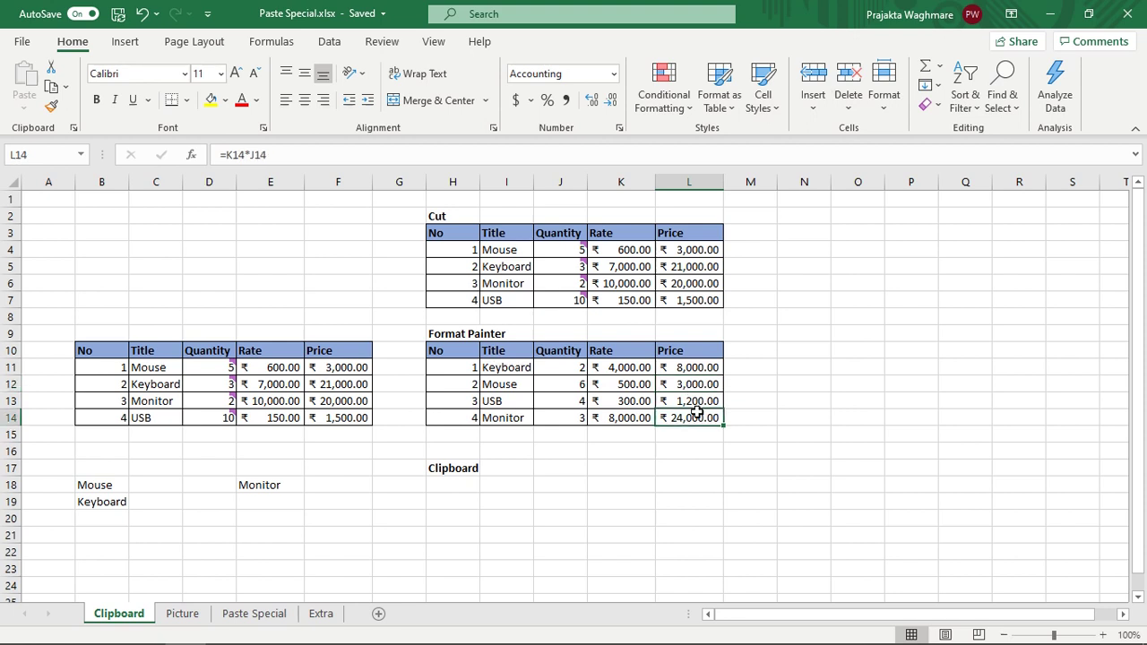
click(620, 399)
click(560, 468)
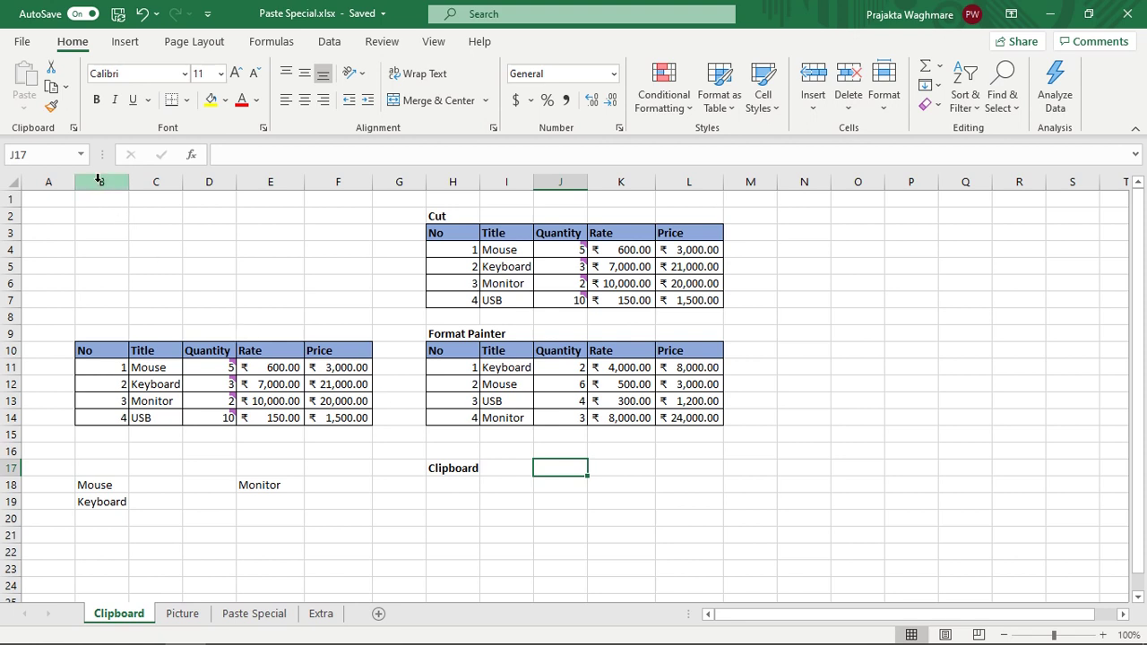
Show the Office Clipboard pane, currently empty.
click(75, 128)
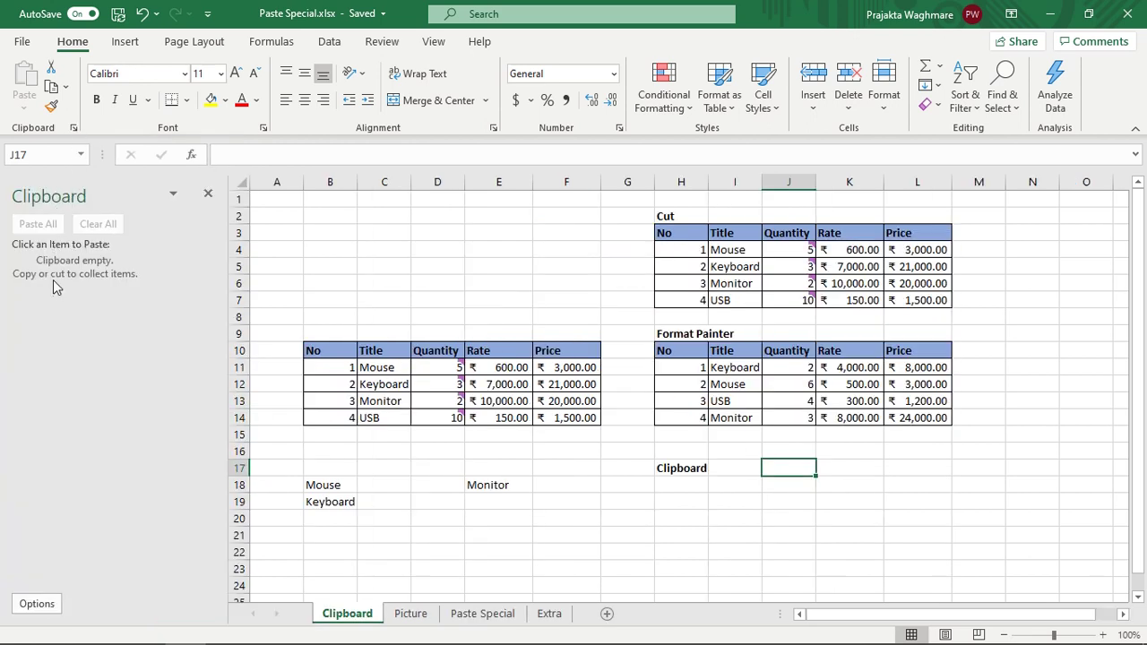
key(Left)
key(Left)
key(Down)
key(Down)
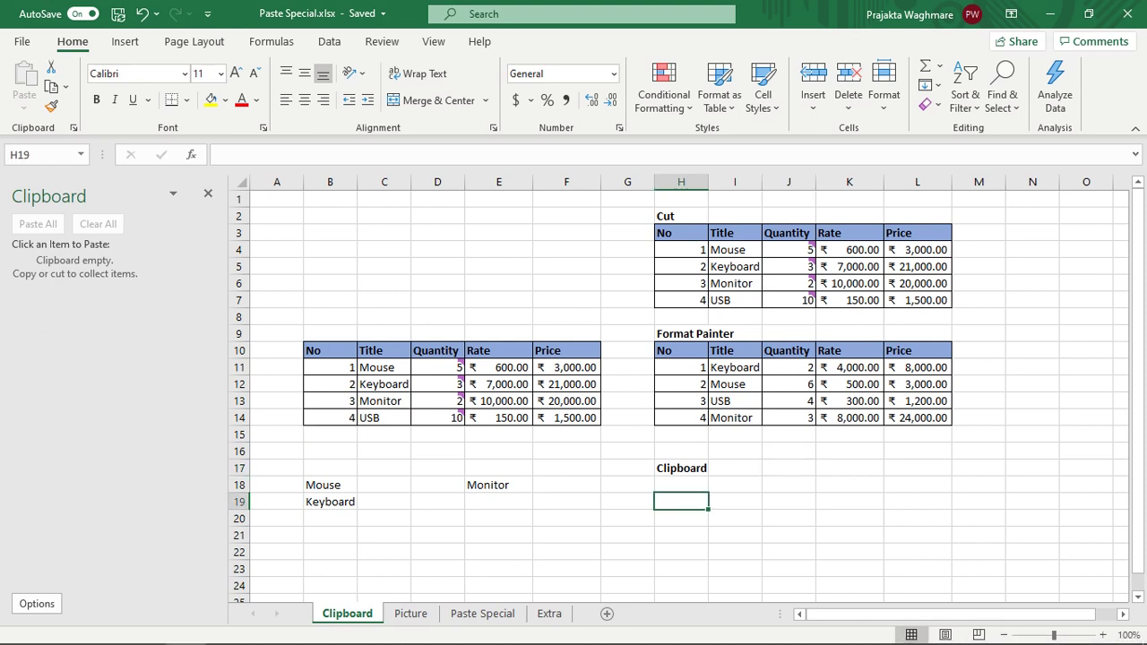
Glance at the Picture sheet, then select the Mouse, Keyboard and Monitor entries and H18.
click(411, 613)
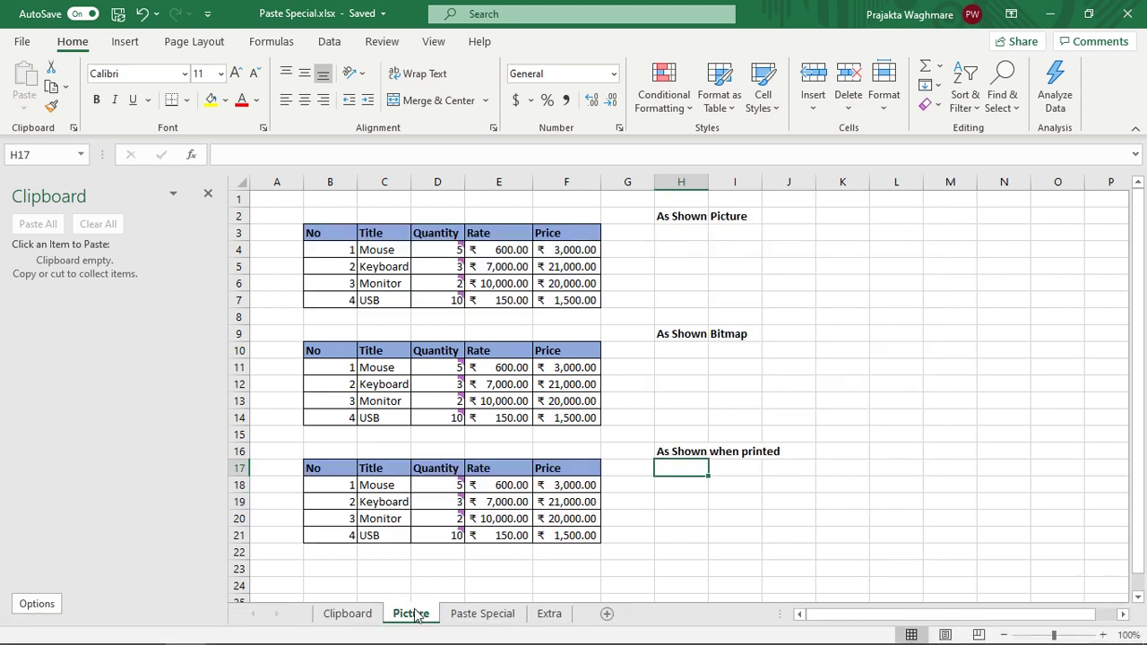
click(347, 614)
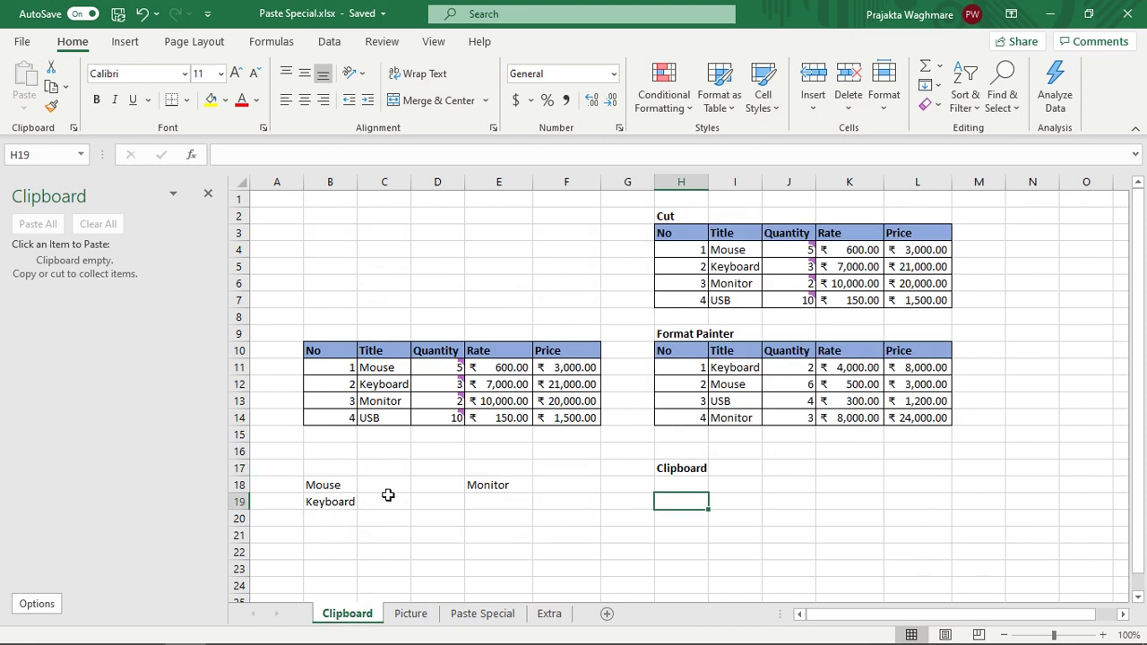
drag(341, 485, 344, 502)
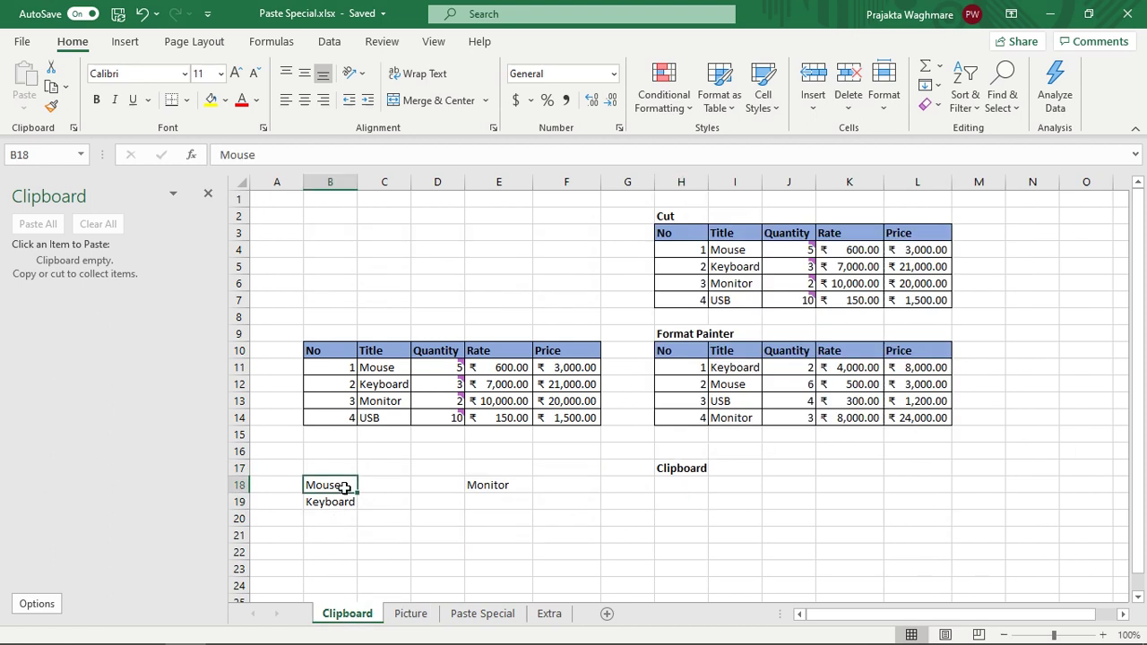
click(496, 482)
click(674, 482)
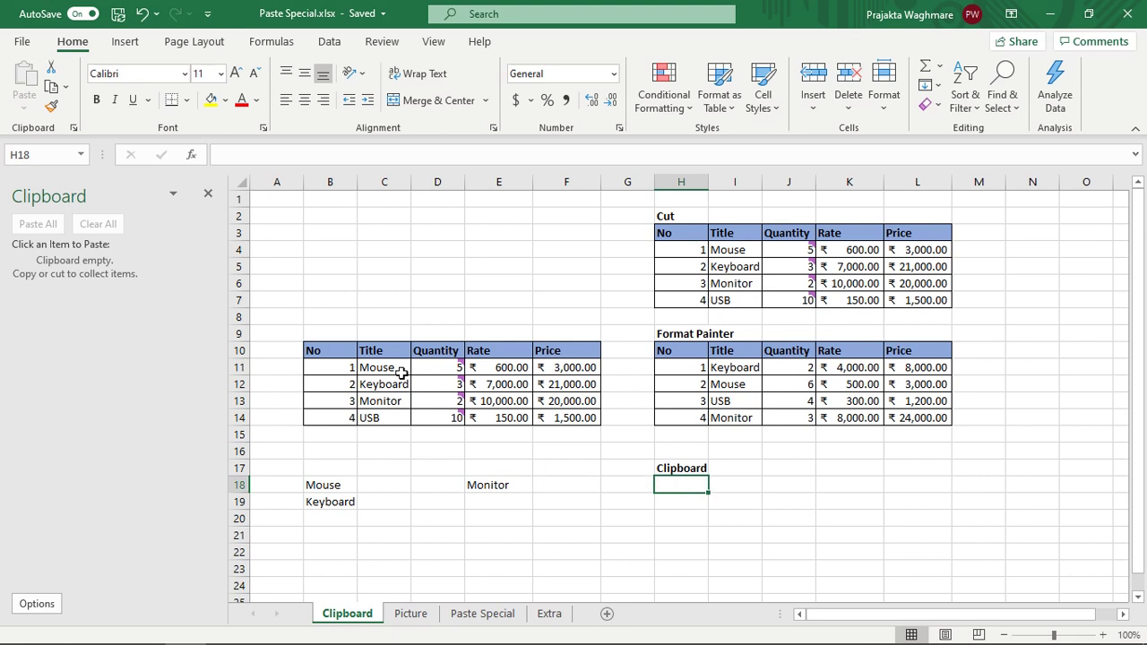
Collect the product table, Mouse, Keyboard and Monitor on the Office Clipboard.
drag(327, 350, 551, 422)
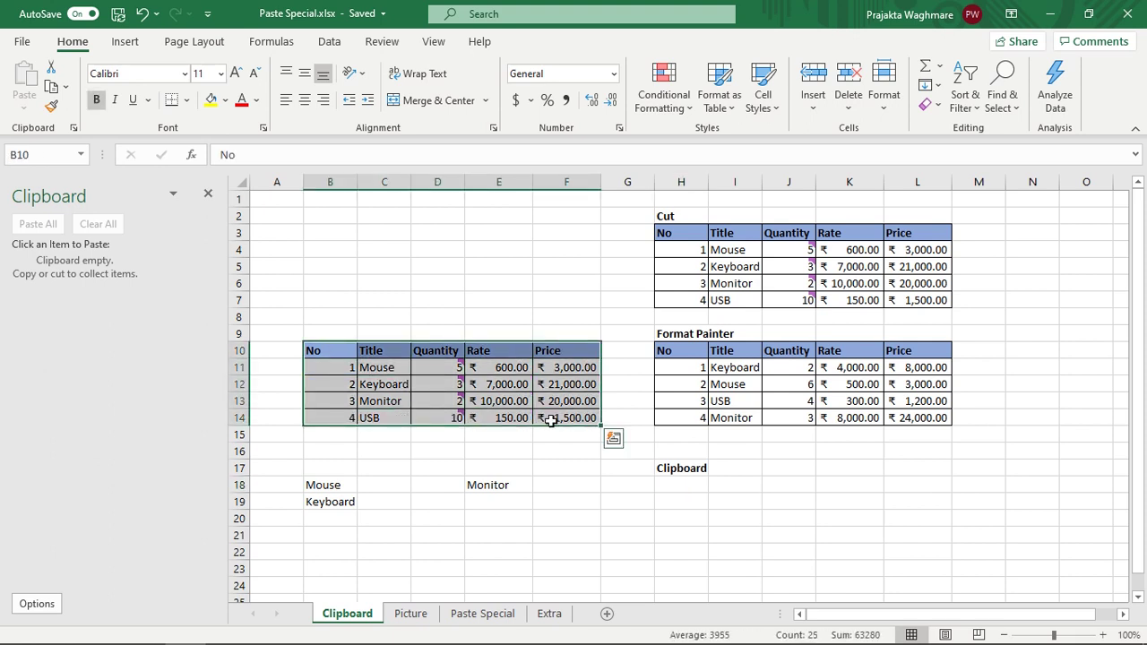
click(51, 87)
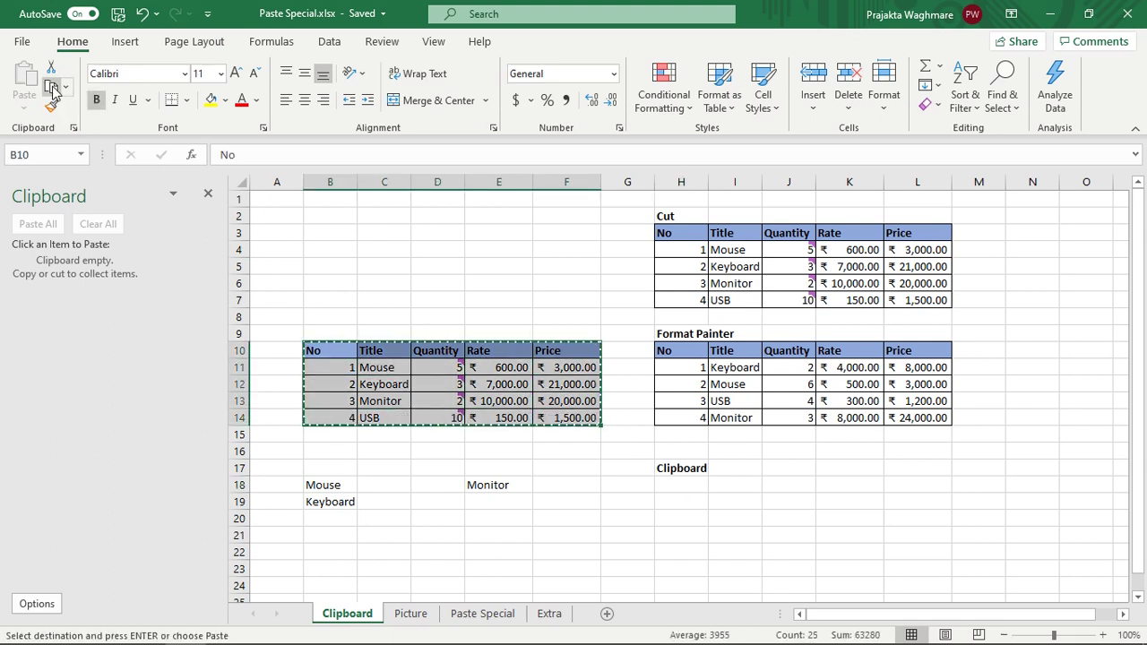
click(326, 483)
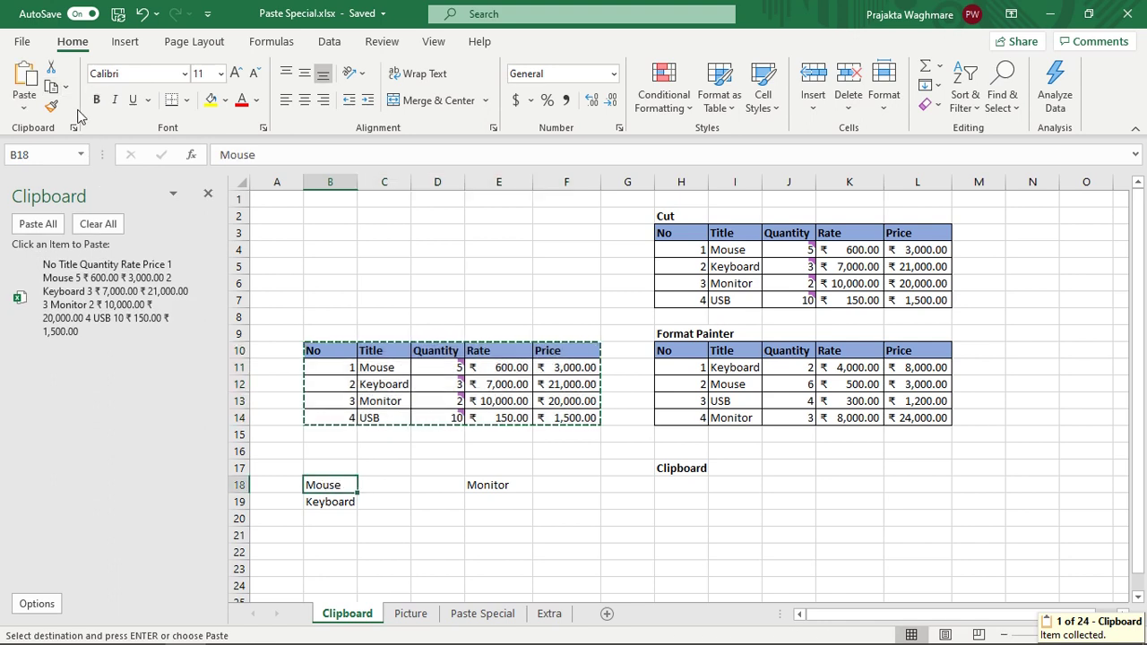
click(51, 87)
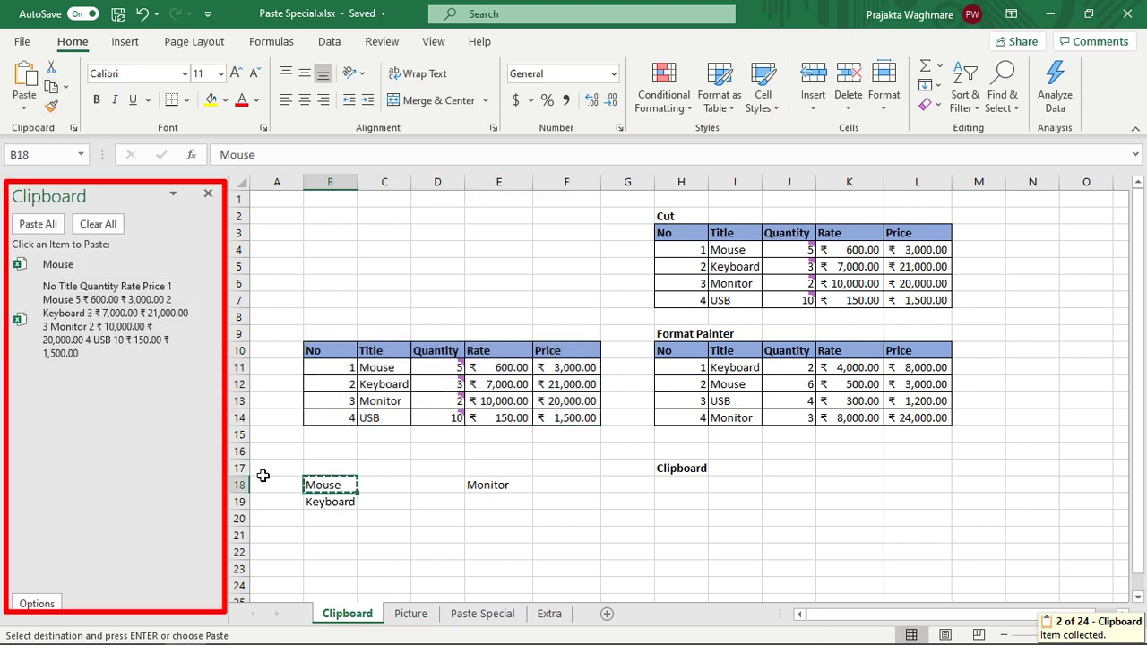
click(323, 504)
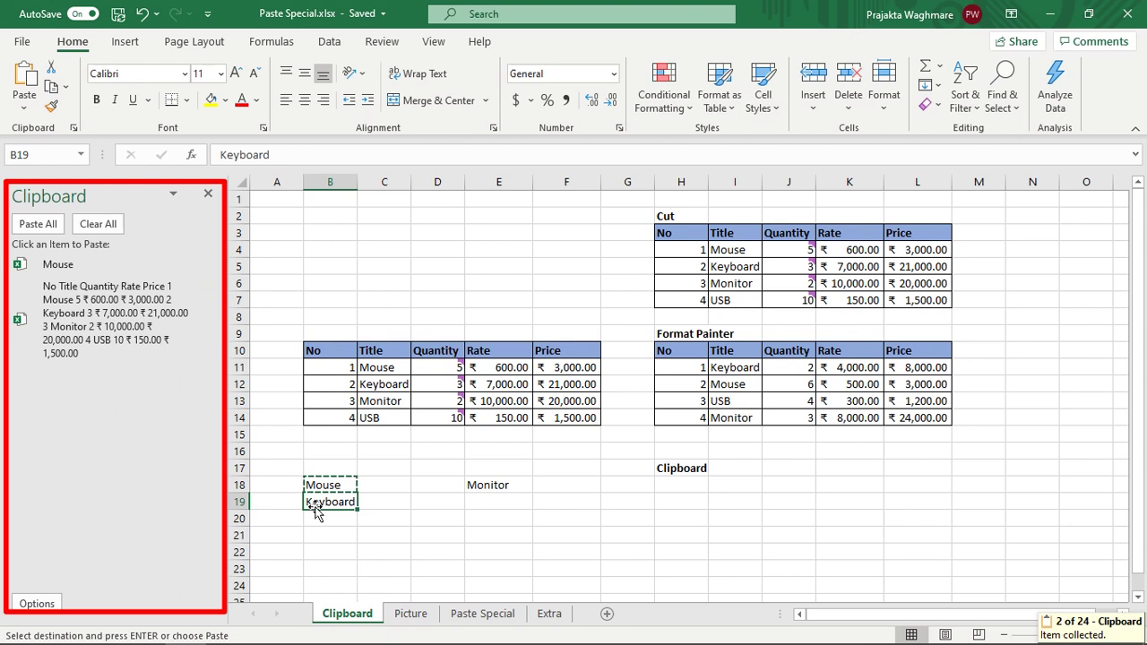
click(51, 87)
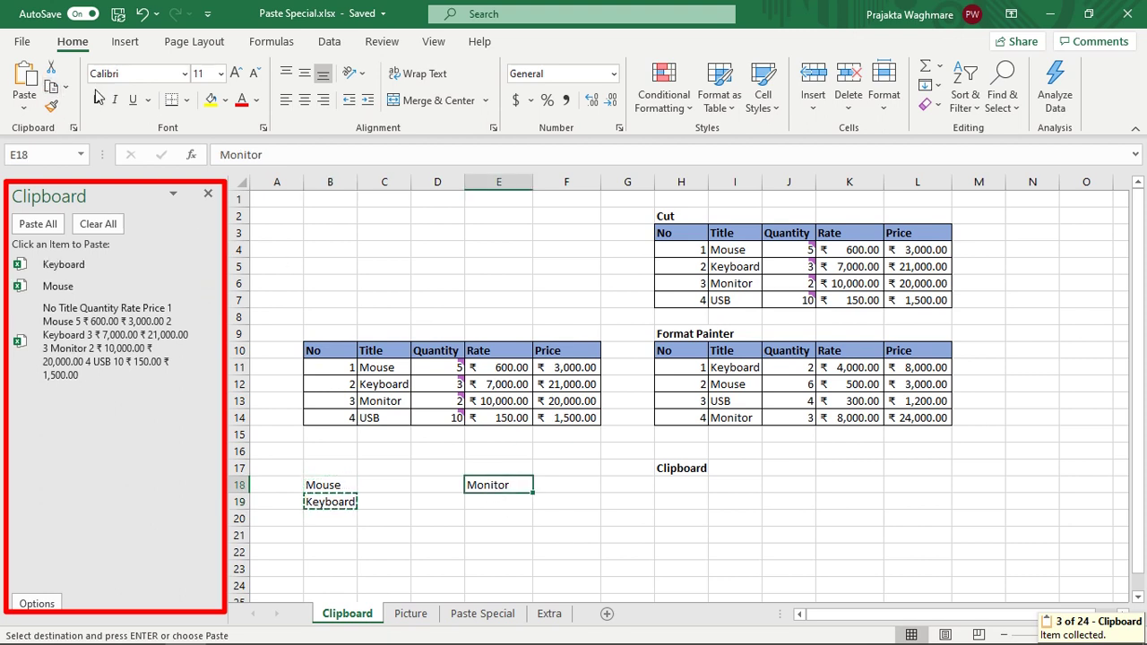
click(51, 86)
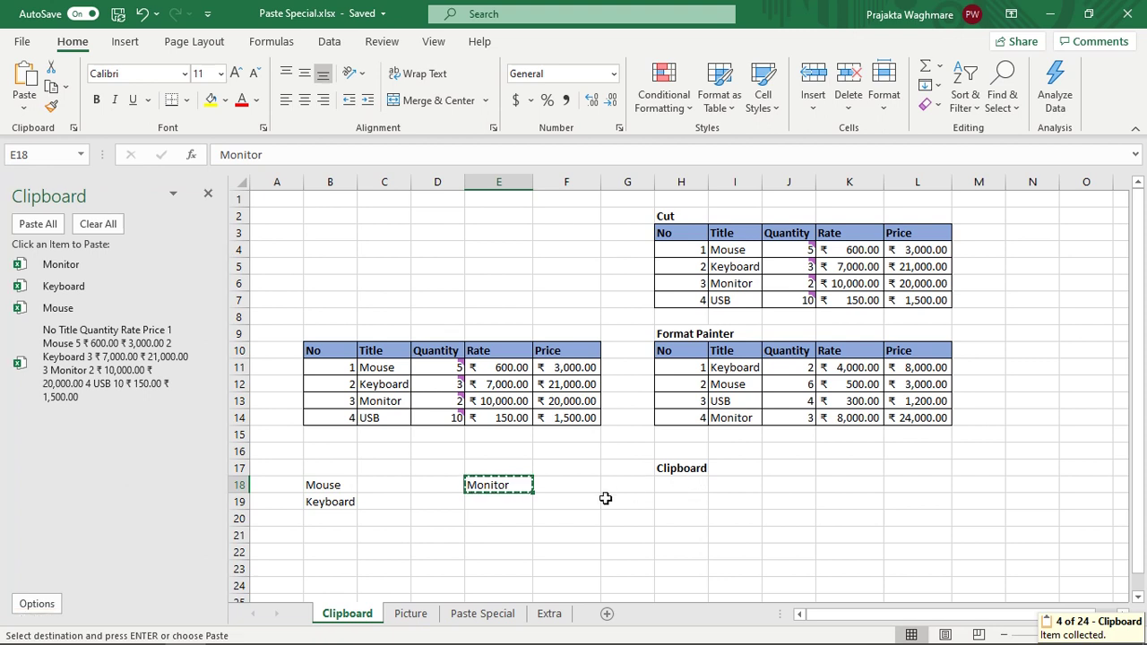
key(ctrl+c)
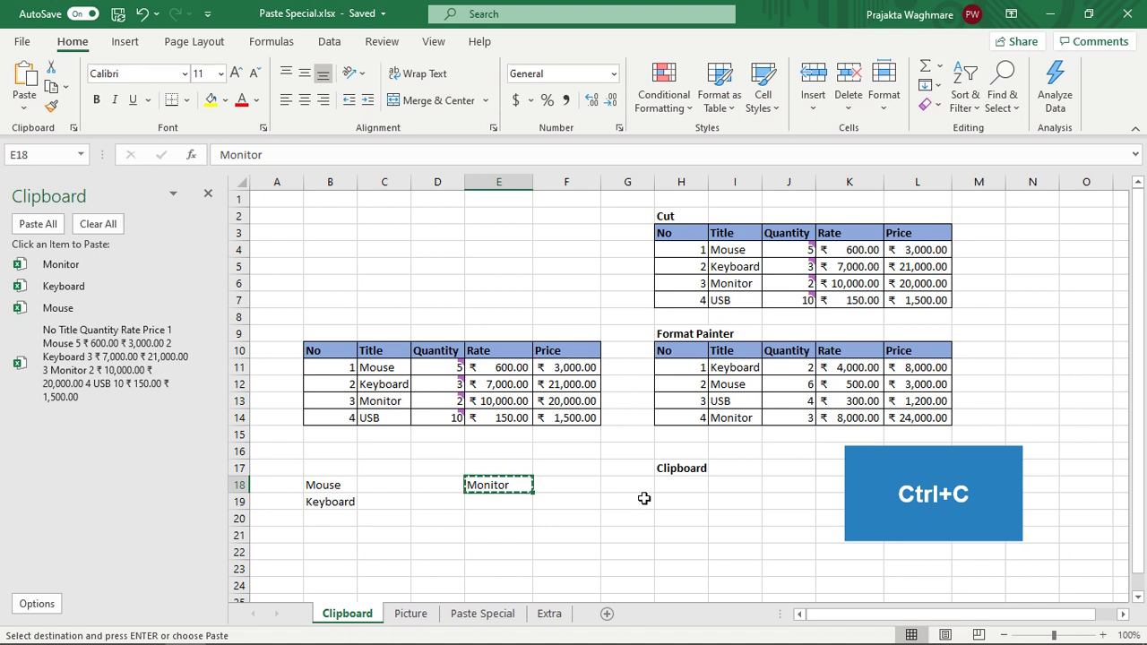
Paste the Monitor item into H18 and all collected items starting at H19.
click(691, 487)
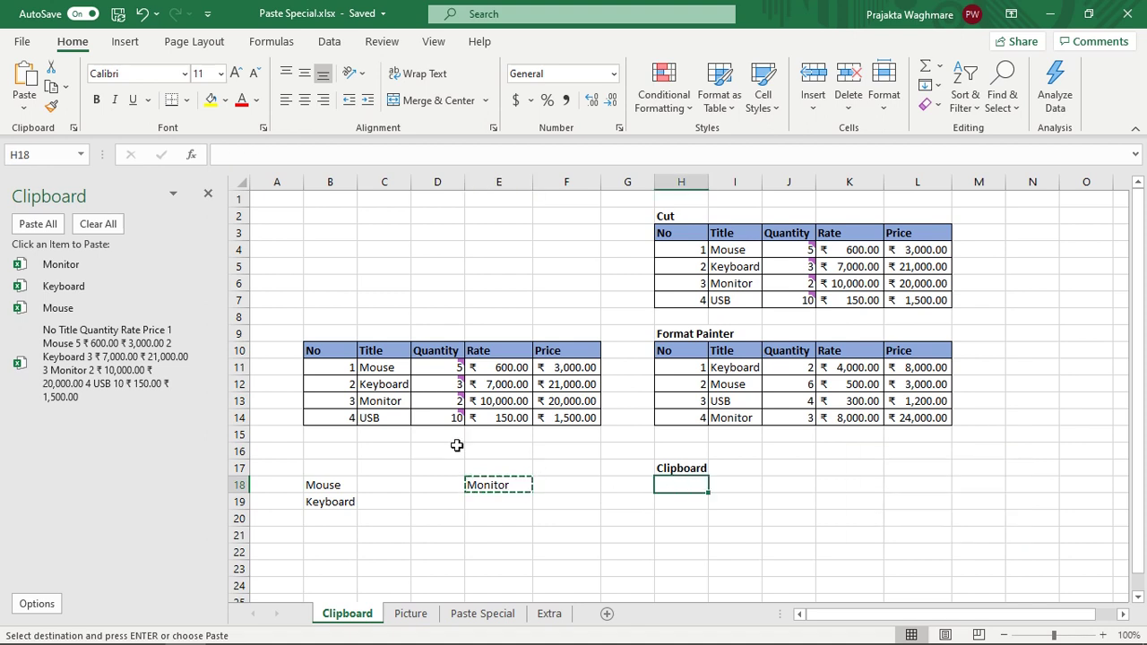
mouse_move(61, 264)
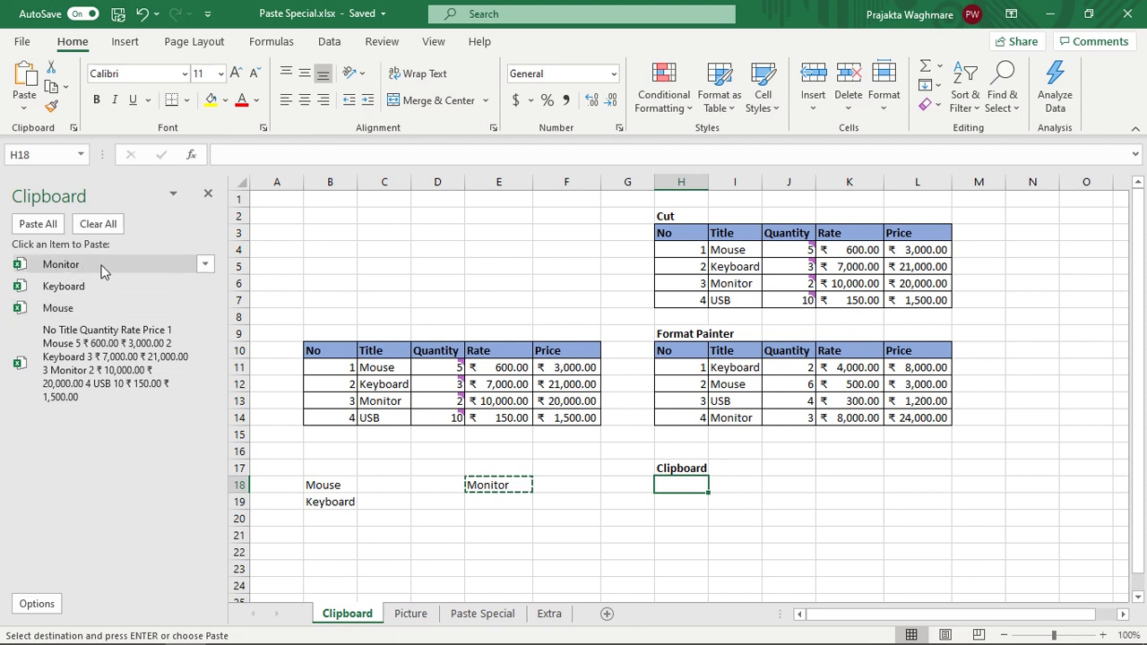
click(102, 272)
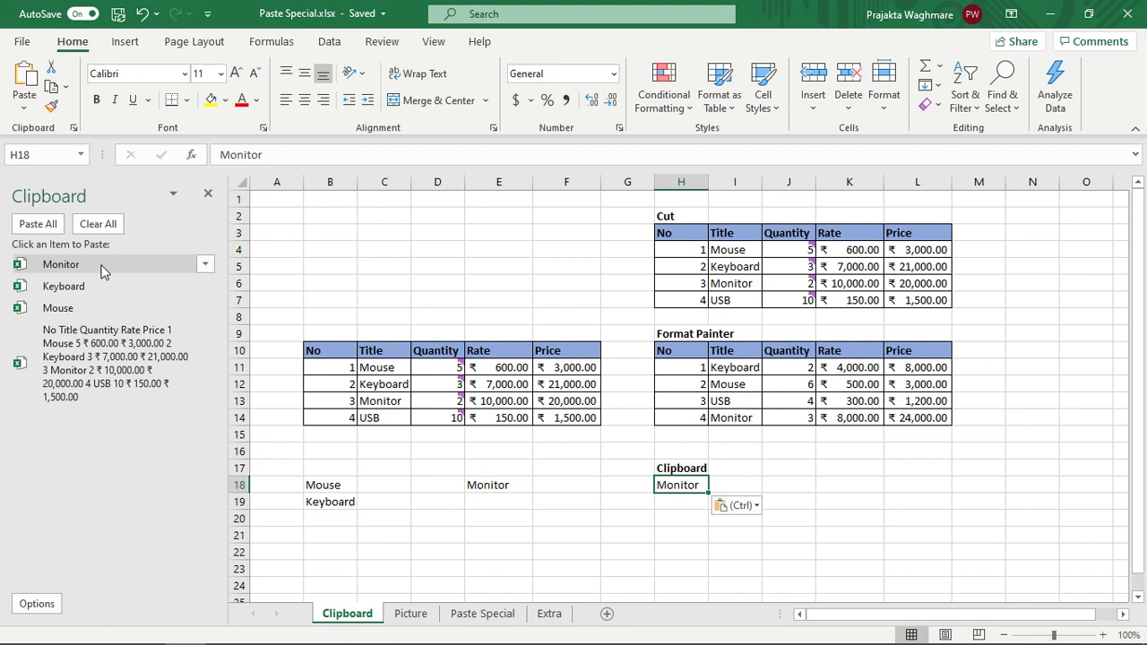
click(675, 502)
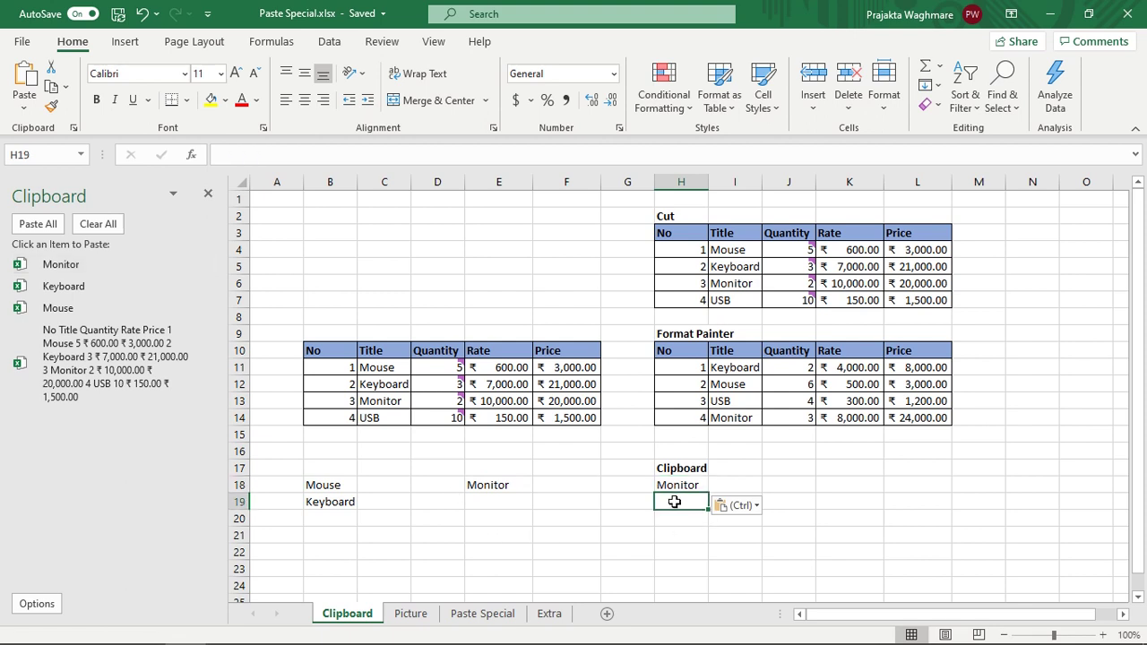
click(33, 229)
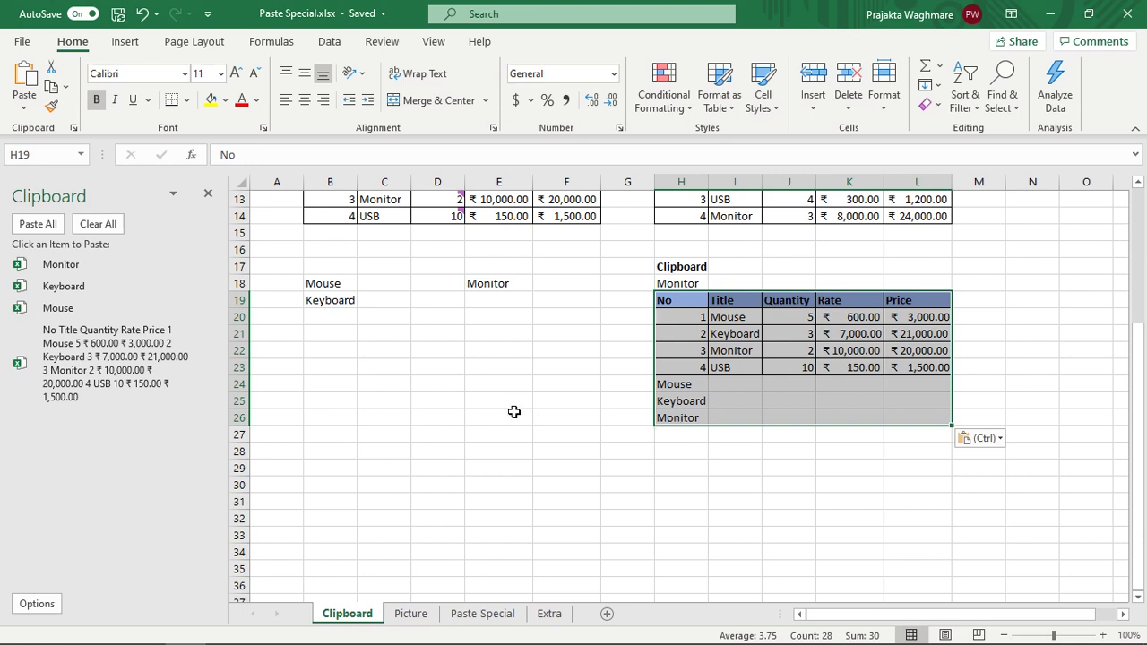
mouse_move(673, 318)
mouse_down()
mouse_move(920, 311)
mouse_move(923, 411)
mouse_up()
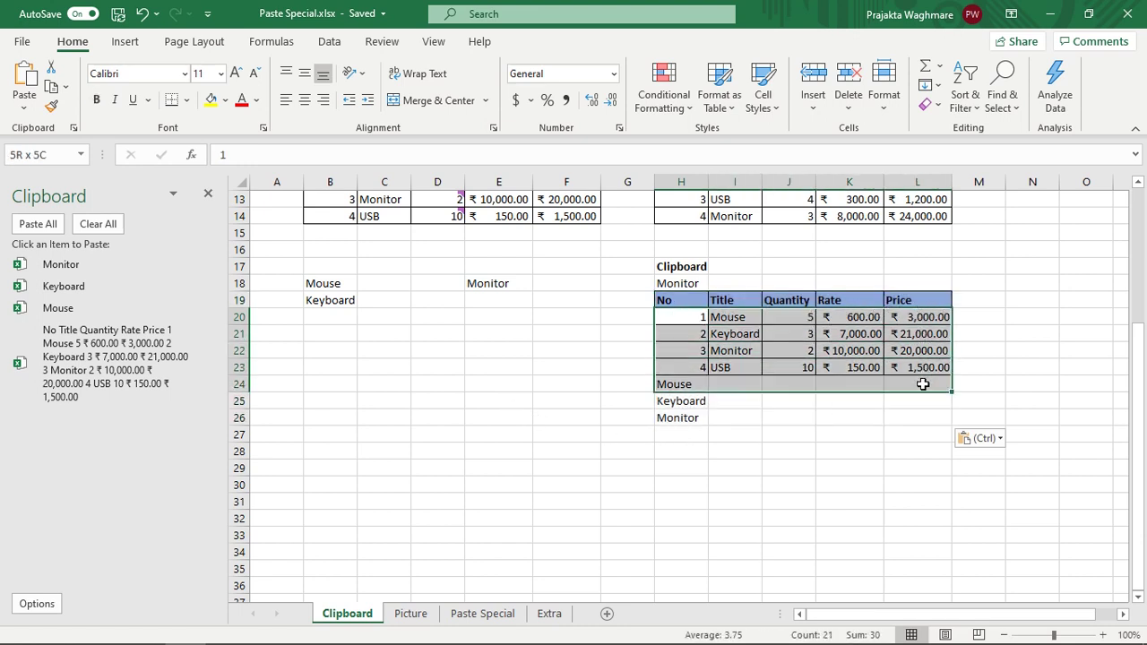
click(895, 449)
On the Picture sheet, paste an as-shown-on-screen picture of B3:F7 at H3.
click(196, 617)
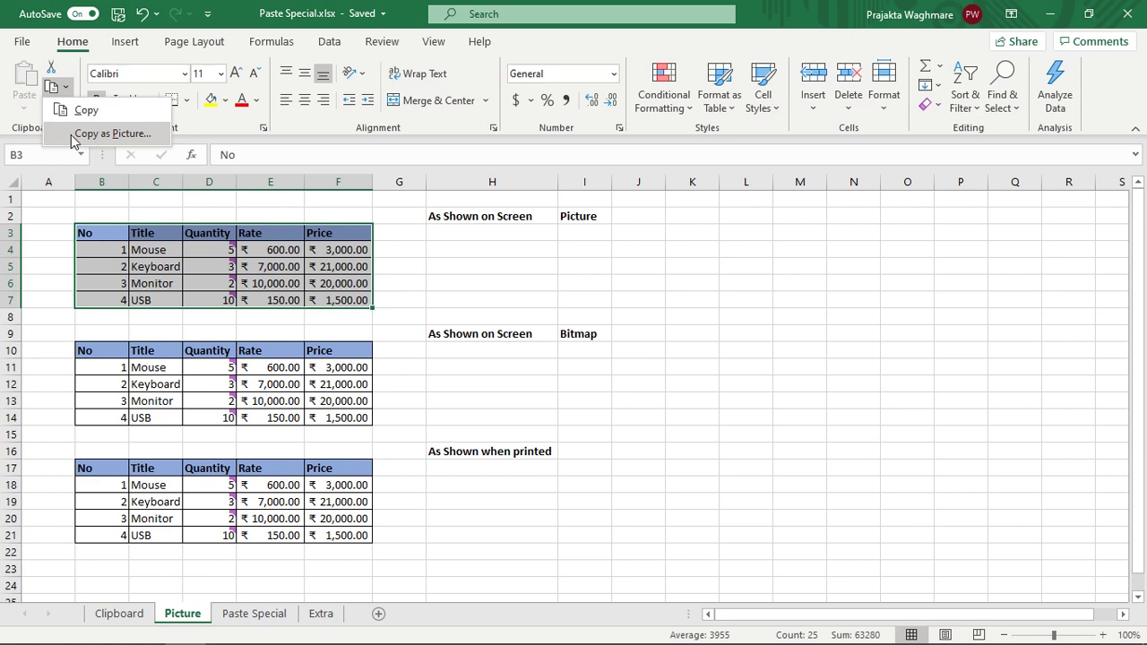
click(72, 134)
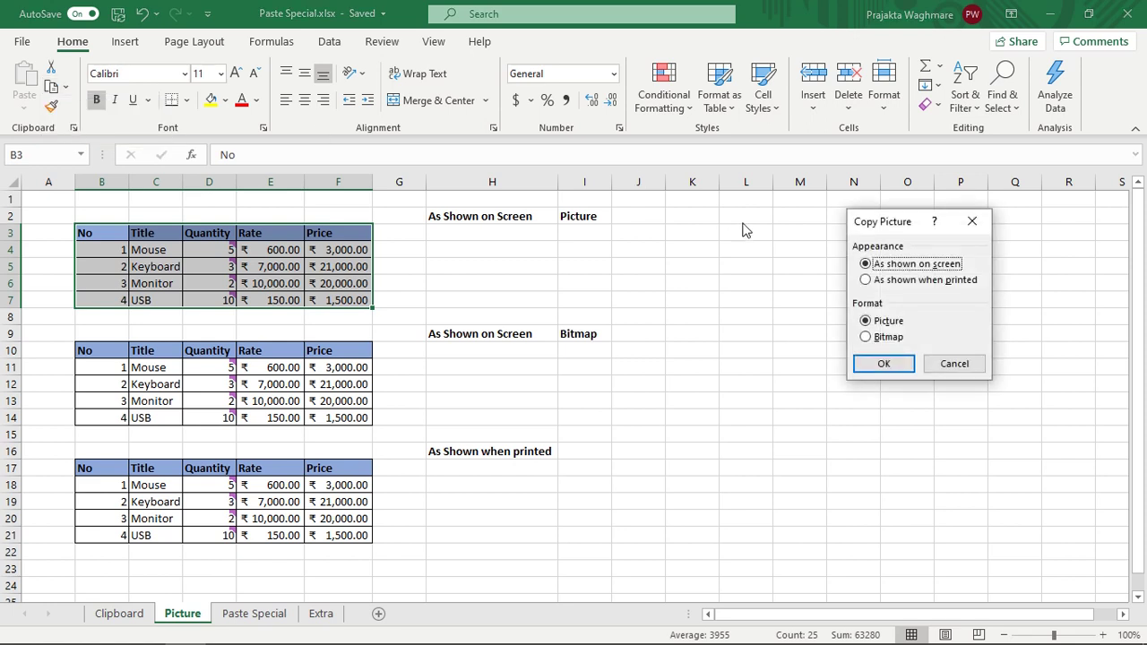
drag(906, 222, 726, 215)
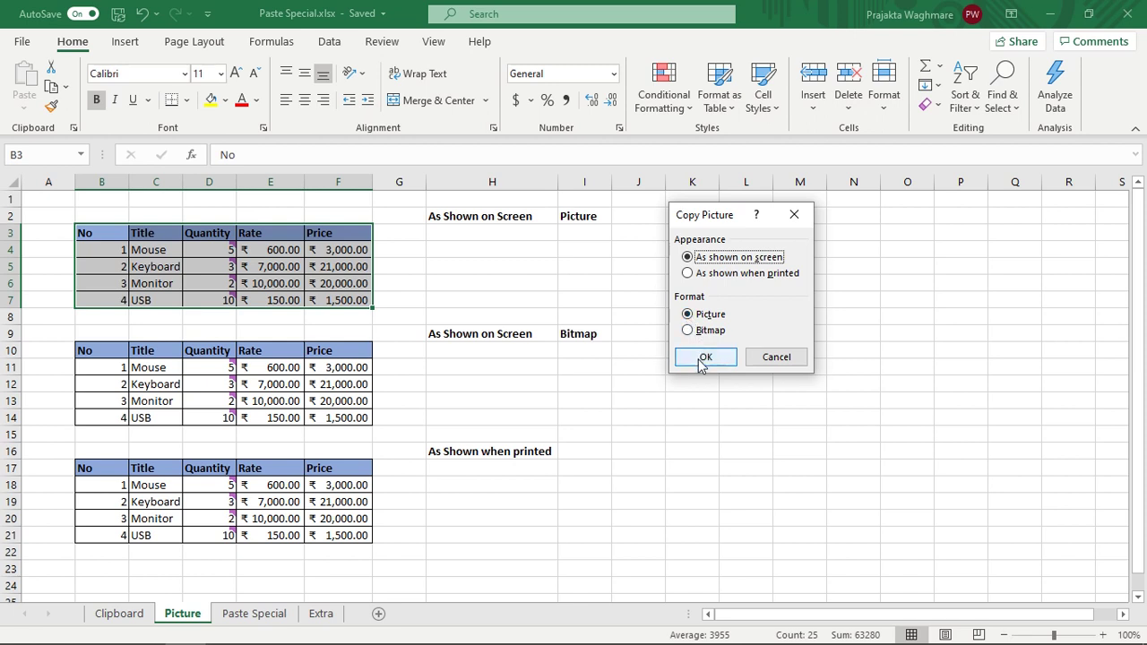
click(704, 357)
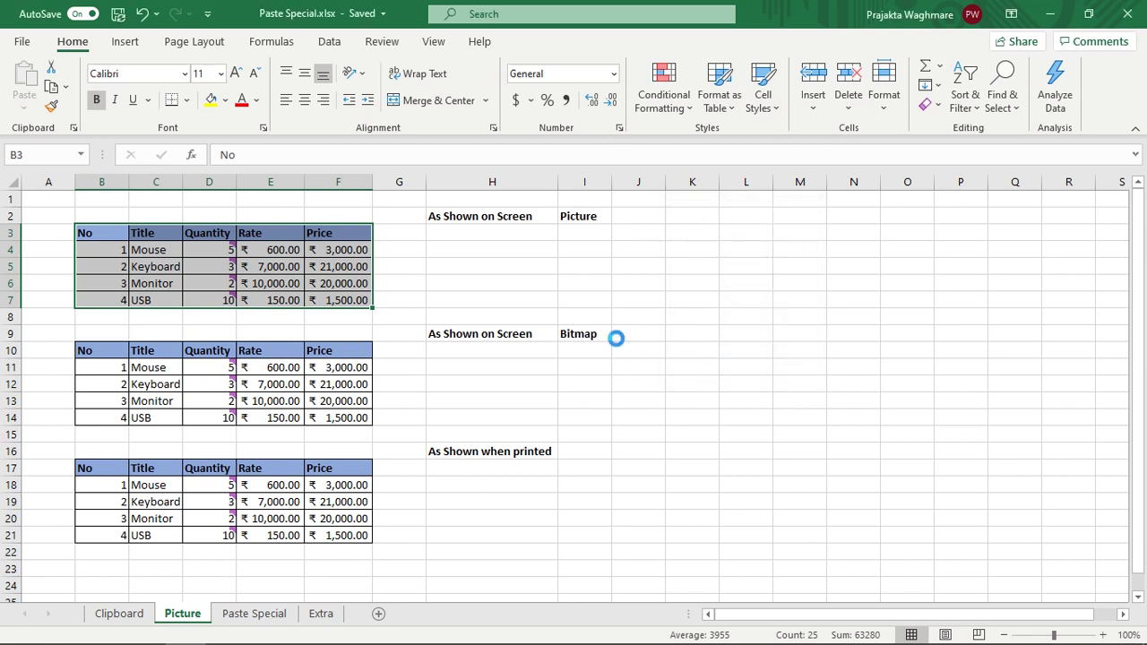
click(445, 232)
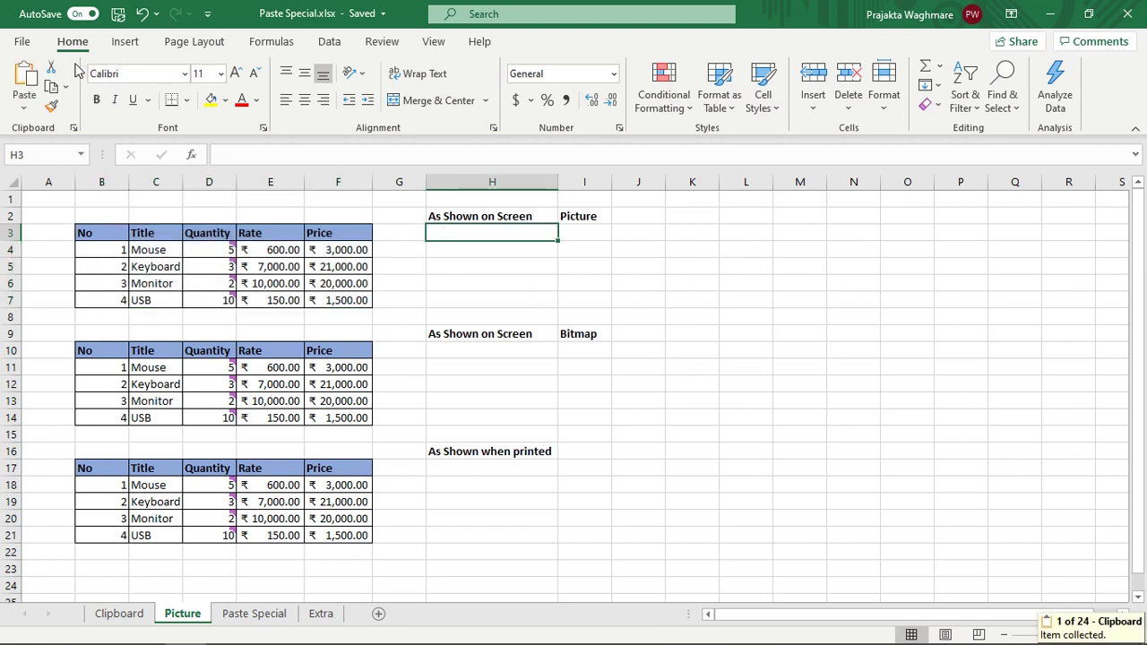
click(35, 79)
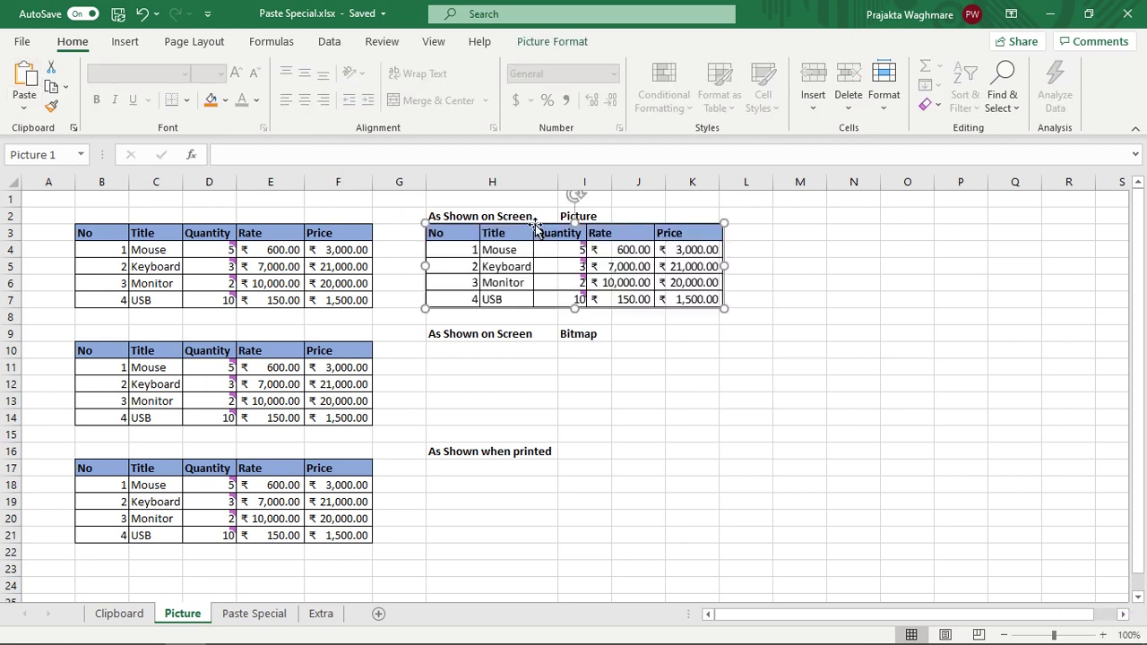
drag(535, 227, 594, 245)
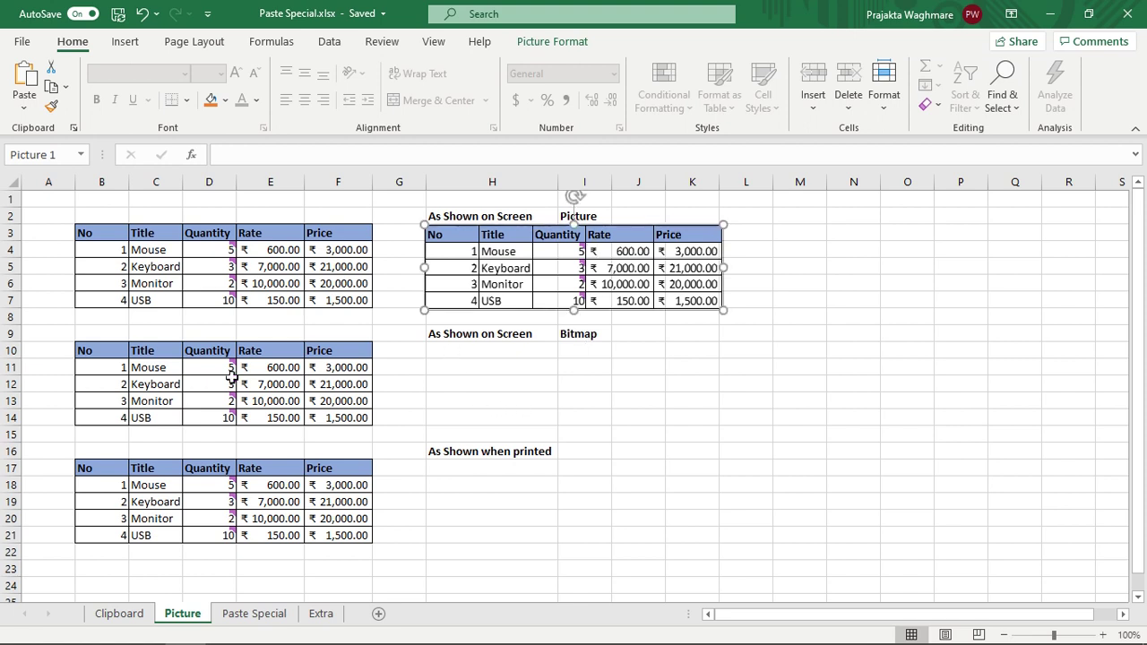
drag(94, 355, 328, 412)
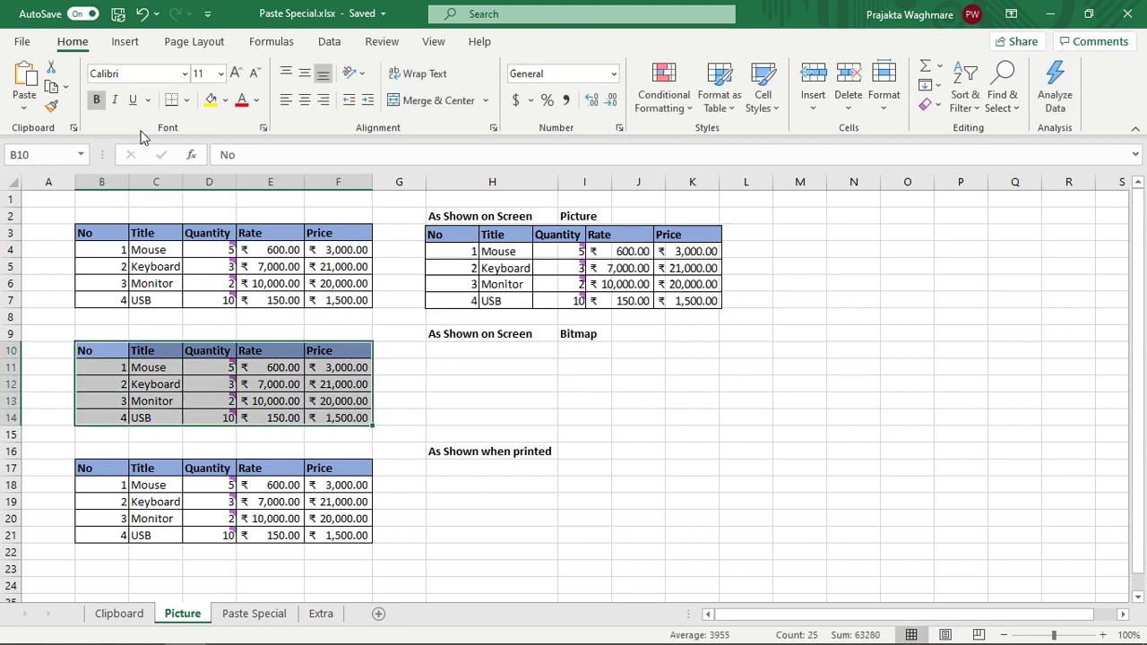
click(65, 87)
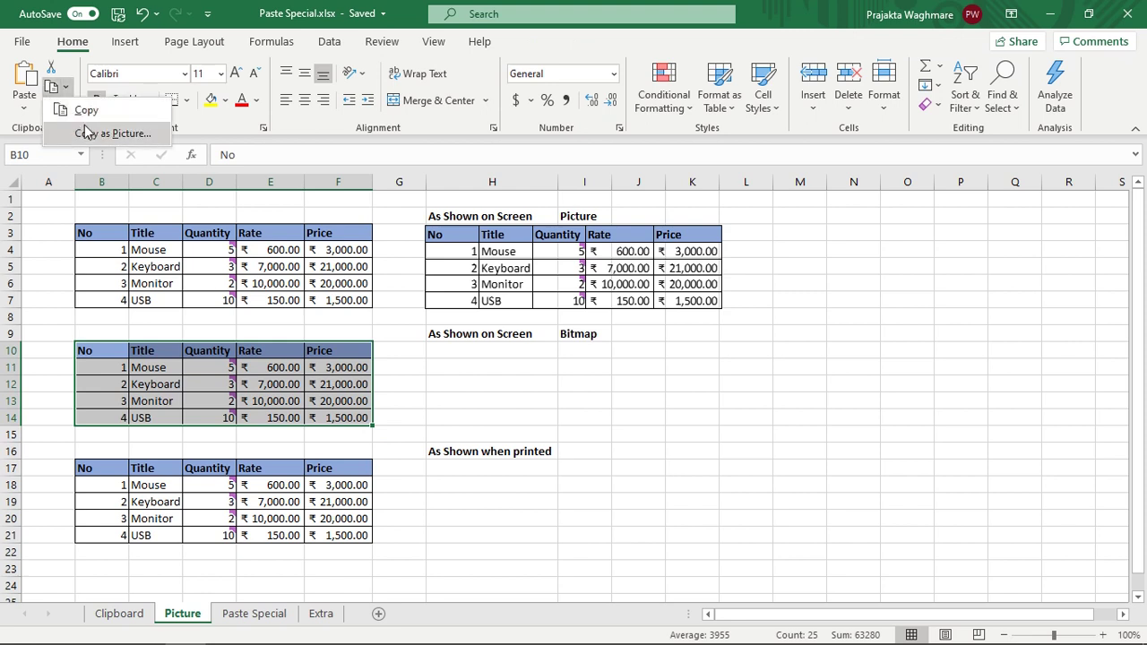
Copy B10:F14 as a Bitmap picture and paste it at H10, nudged into place.
click(86, 134)
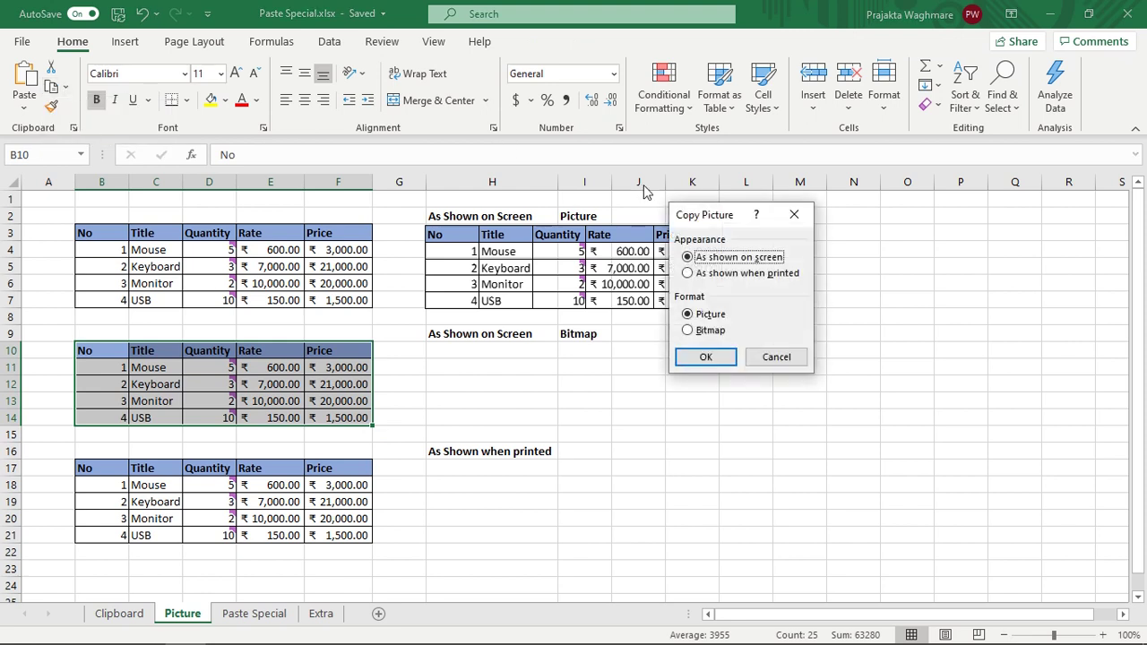
drag(698, 219, 762, 273)
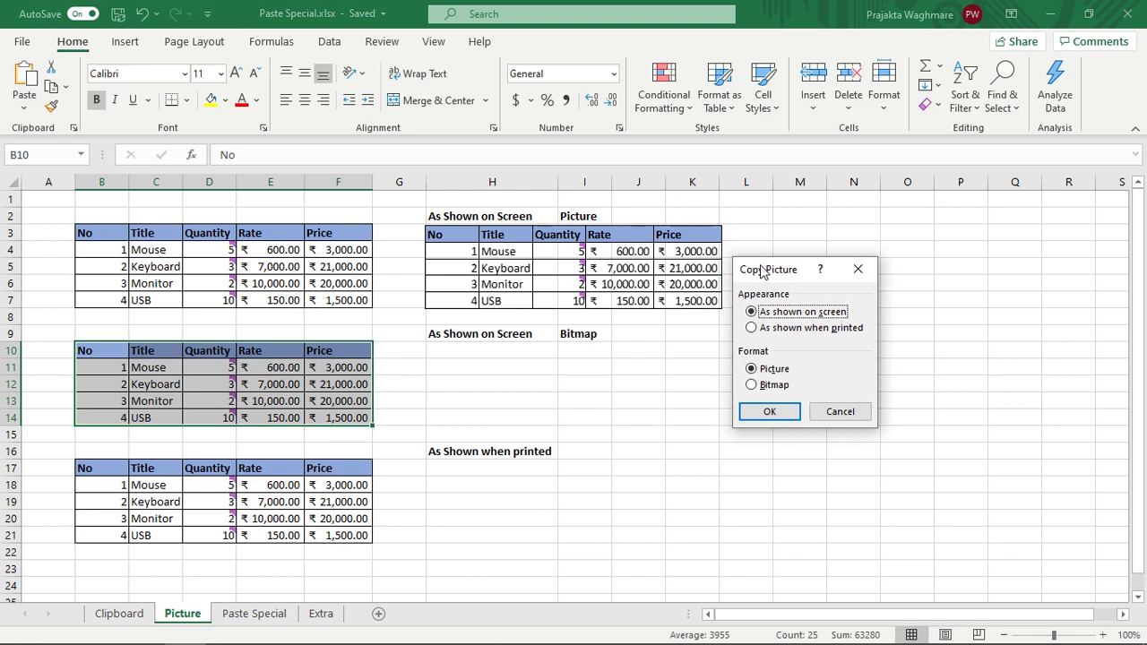
click(774, 385)
click(776, 418)
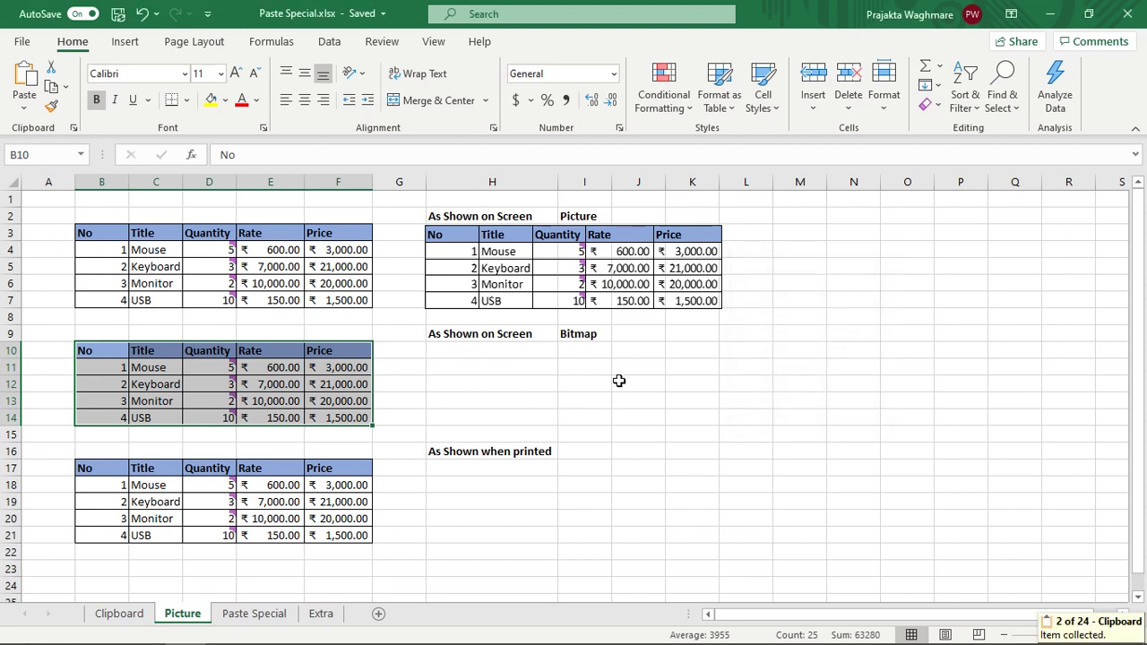
click(492, 351)
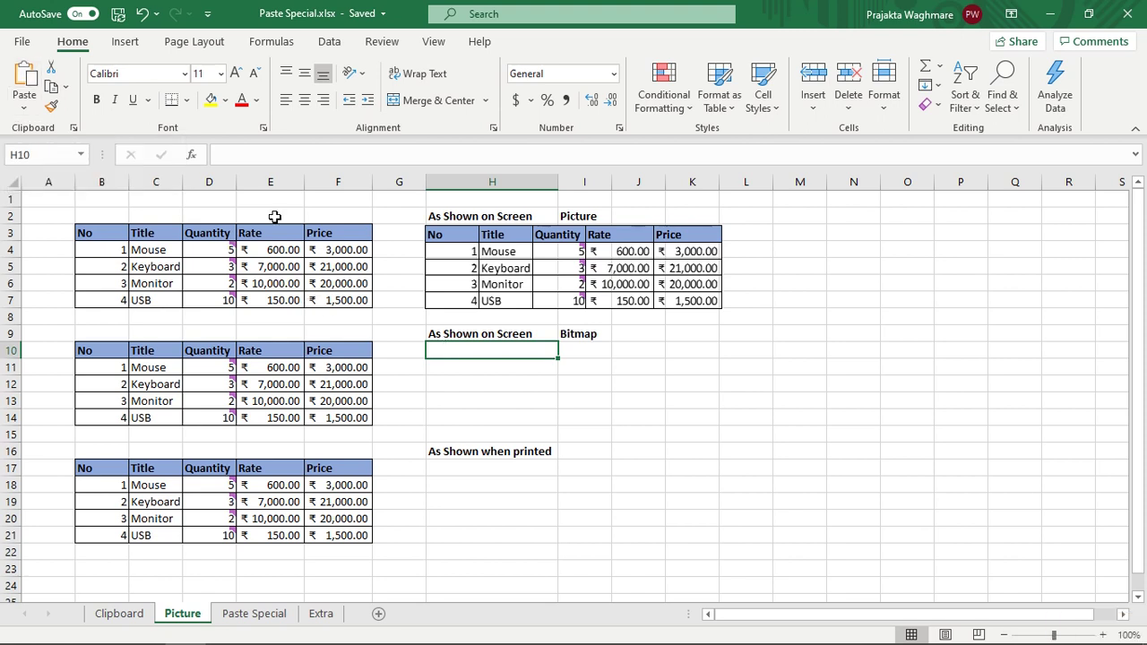
click(24, 76)
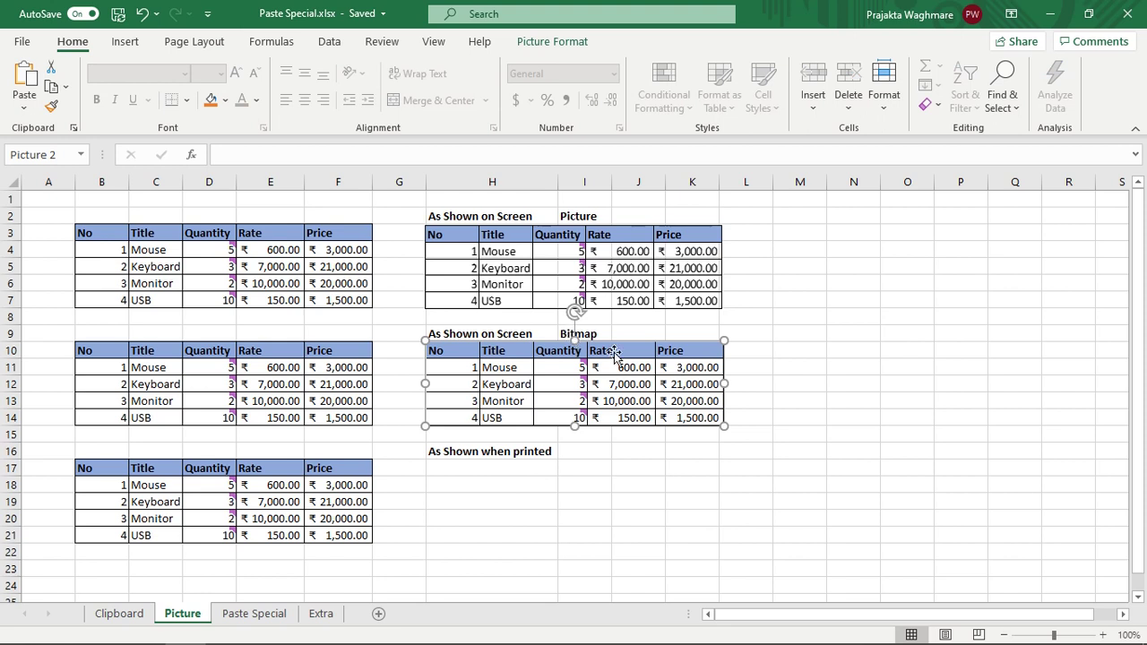
drag(613, 343, 618, 350)
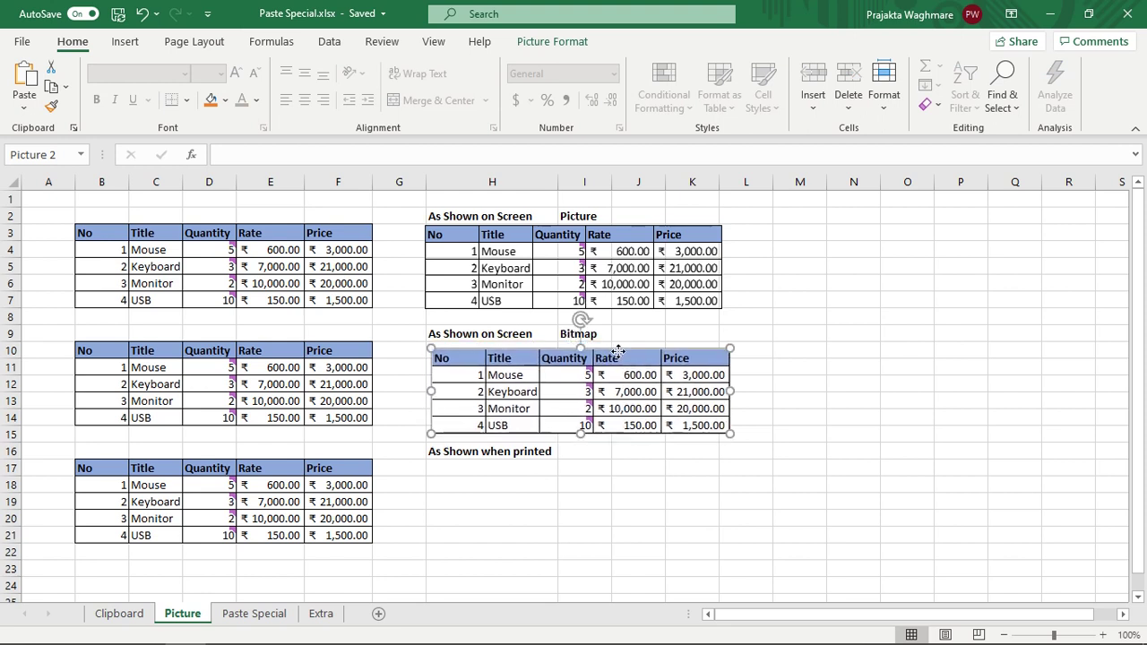
click(793, 381)
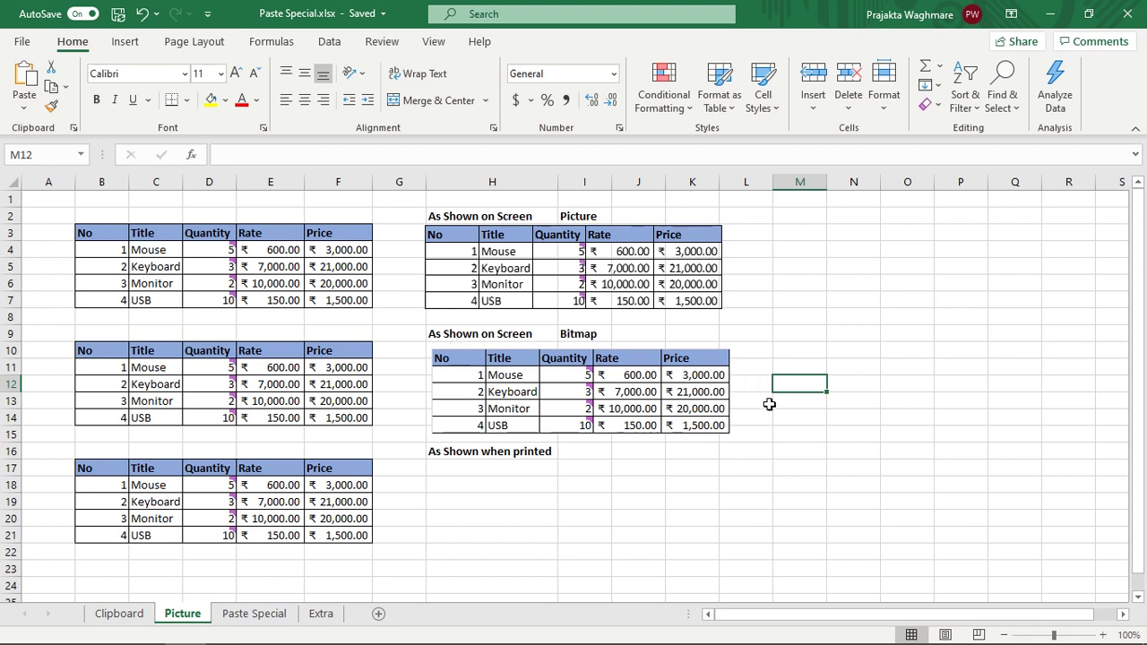
Copy B17:F21 as a picture shown when printed and paste it at H17.
drag(117, 474, 316, 530)
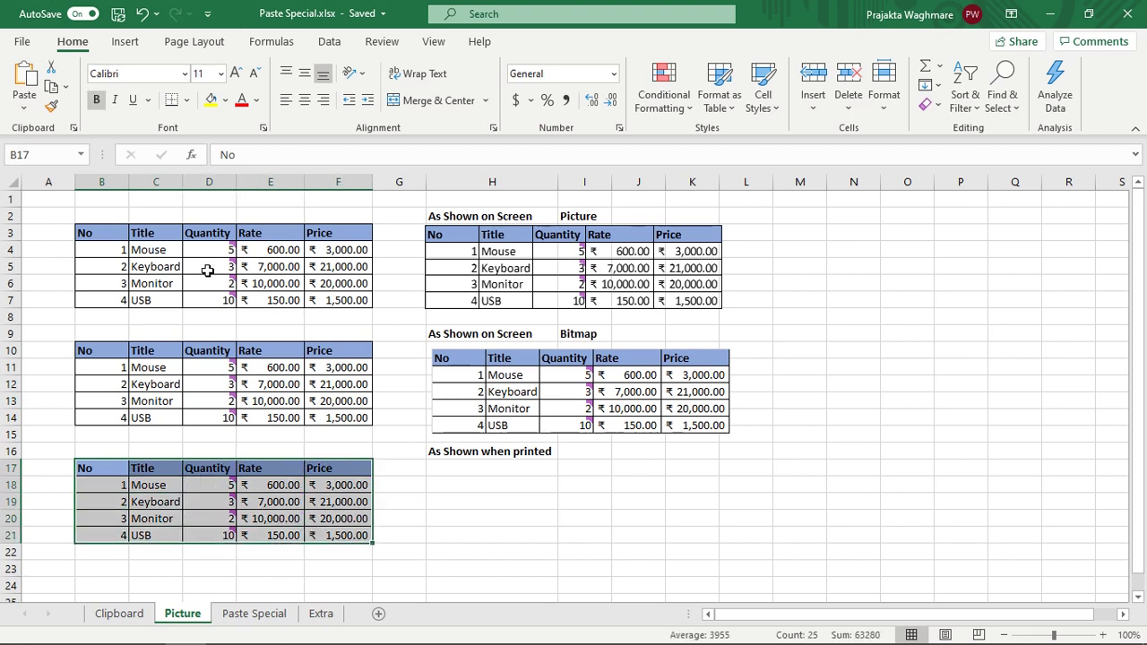
click(67, 87)
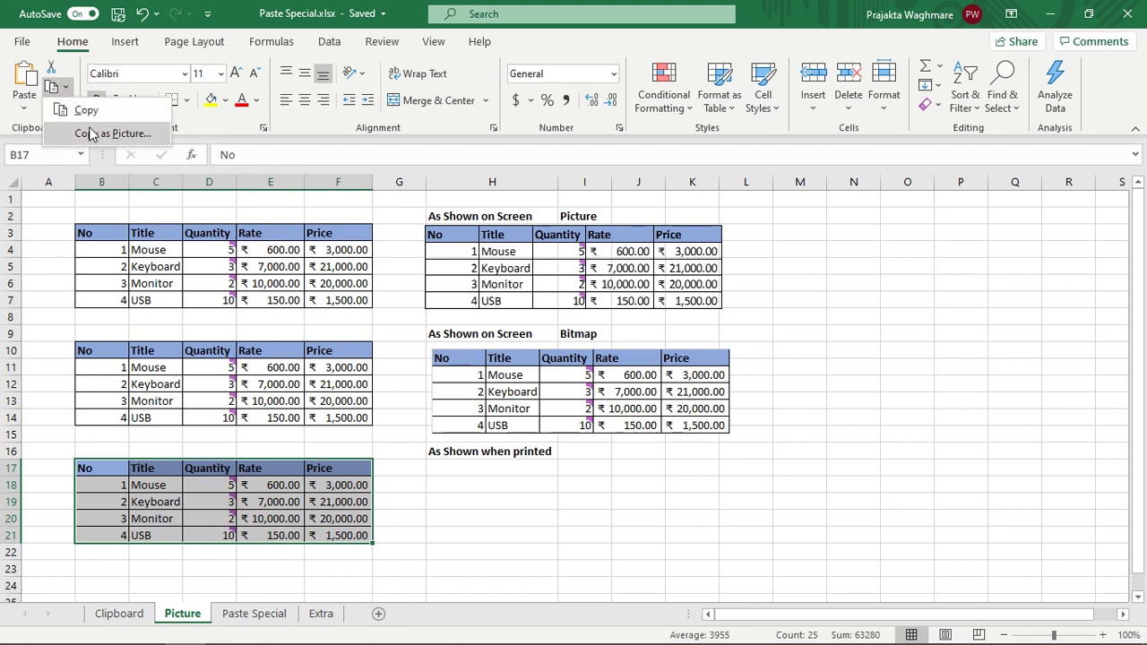
click(90, 134)
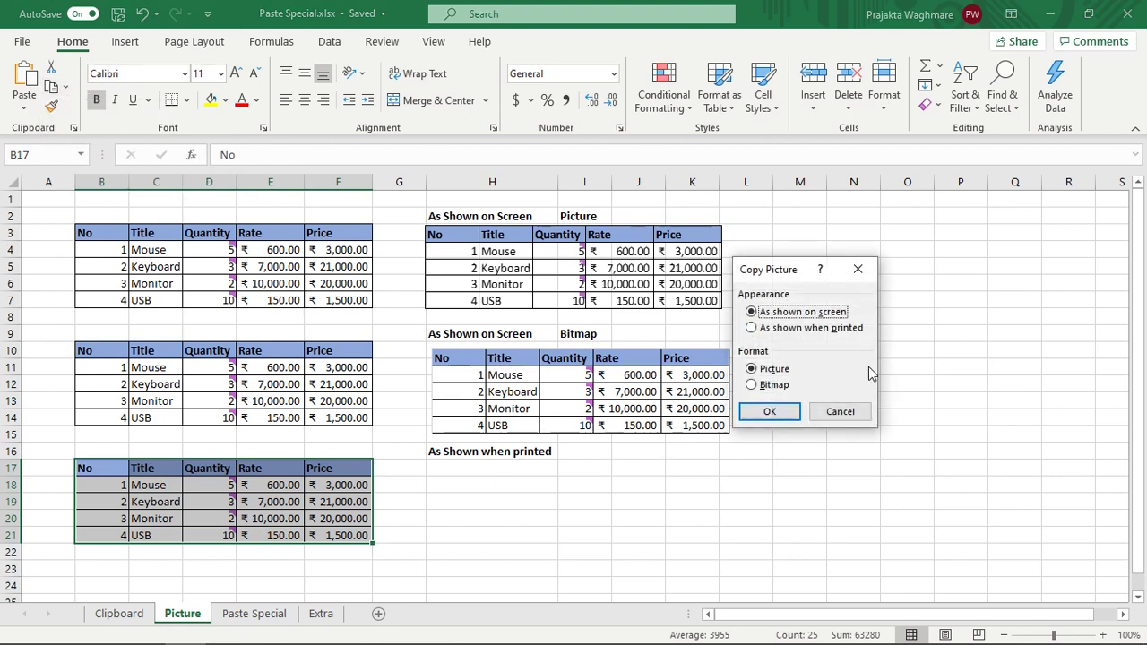
click(766, 330)
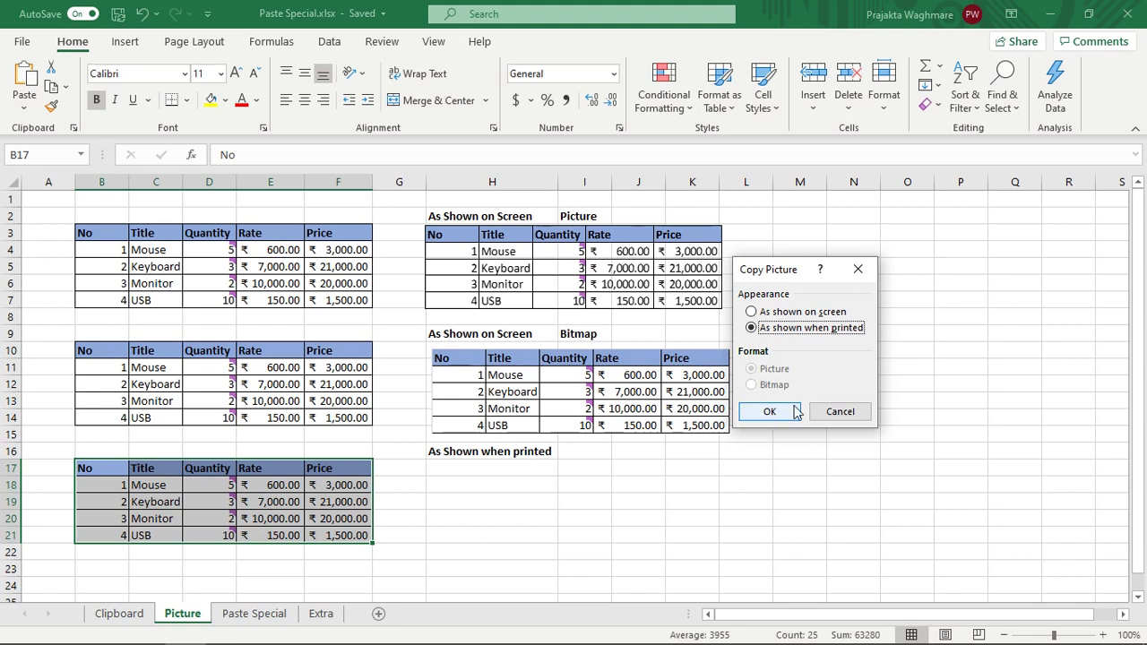
click(794, 410)
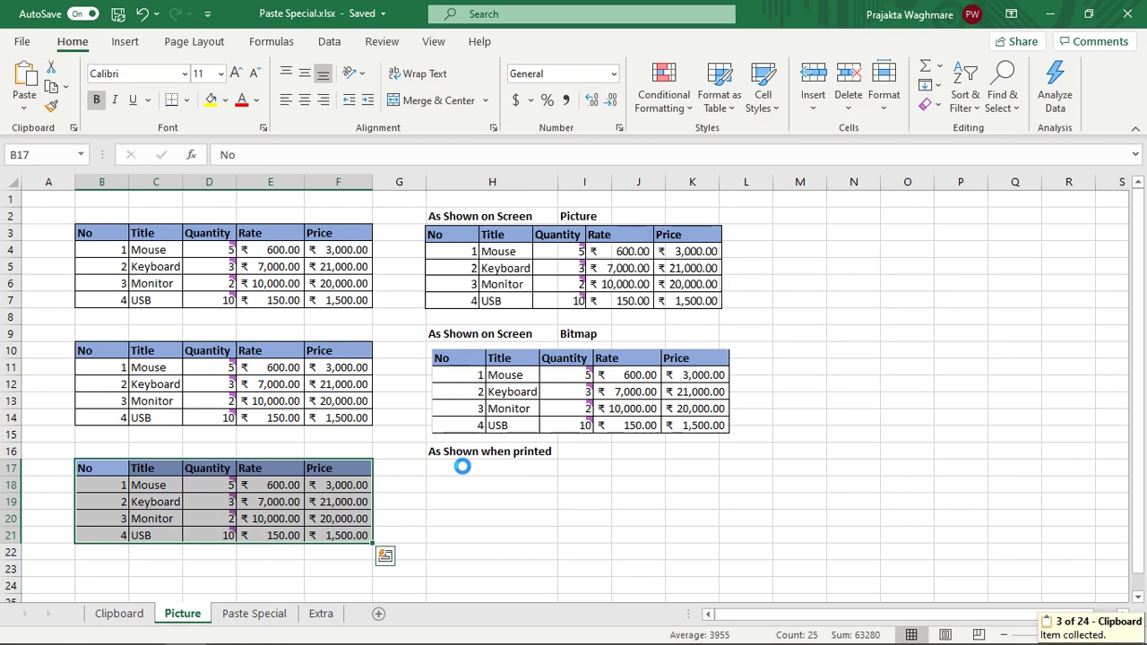
click(462, 466)
click(24, 80)
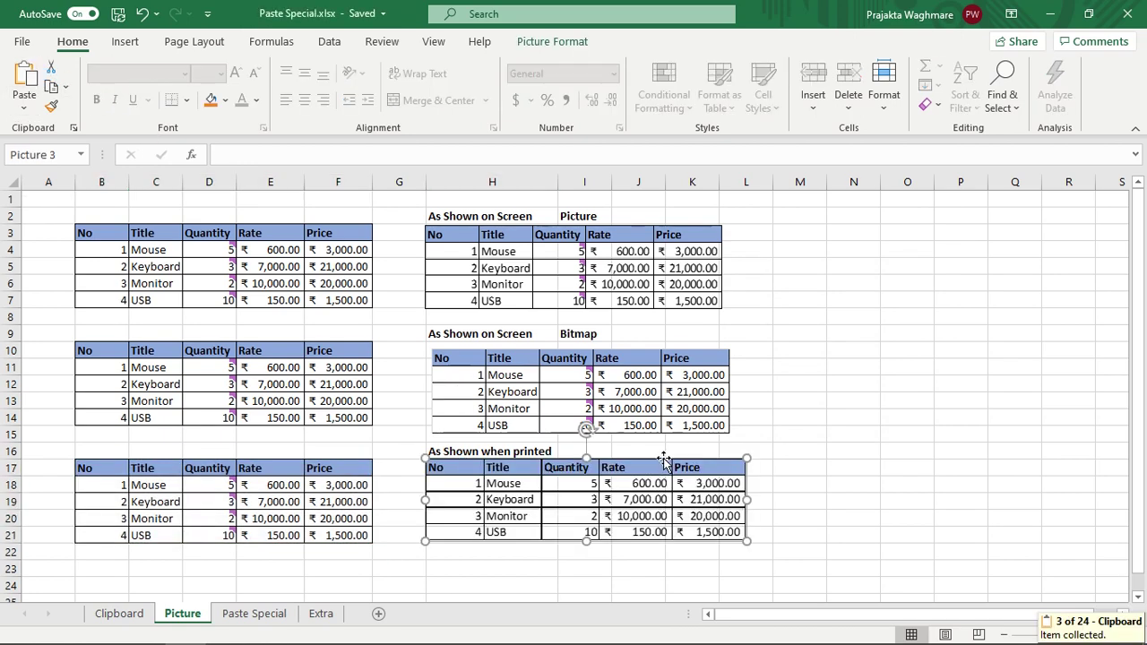
drag(663, 458, 663, 465)
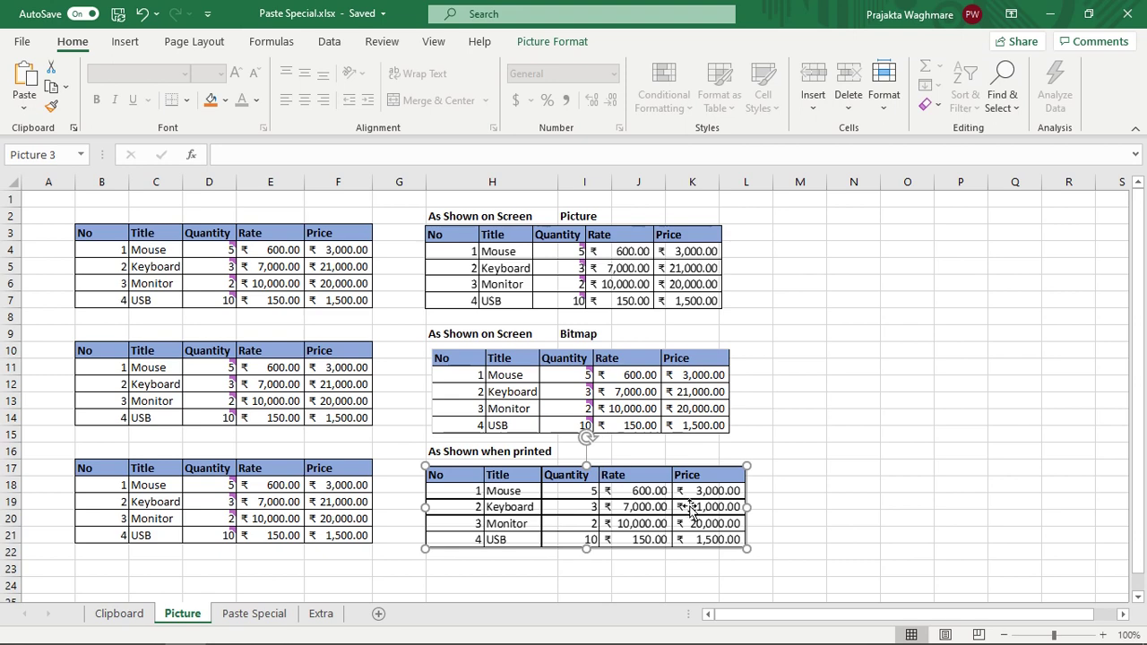
click(814, 502)
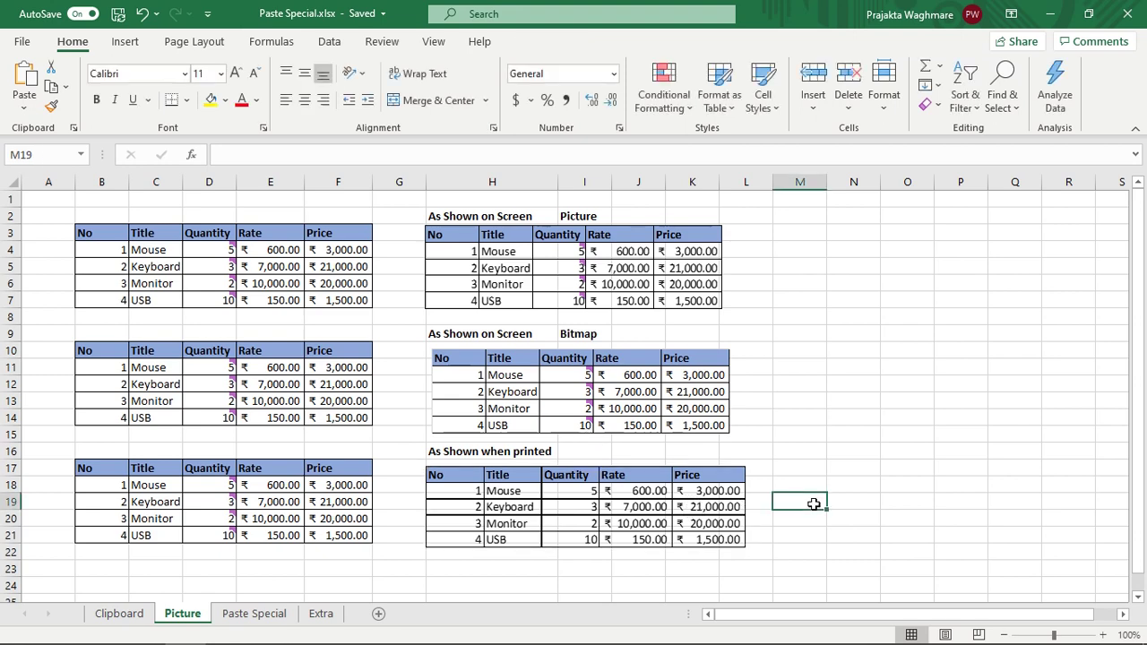
On the Paste Special sheet, copy the first product table and paste it normally at H4.
click(269, 613)
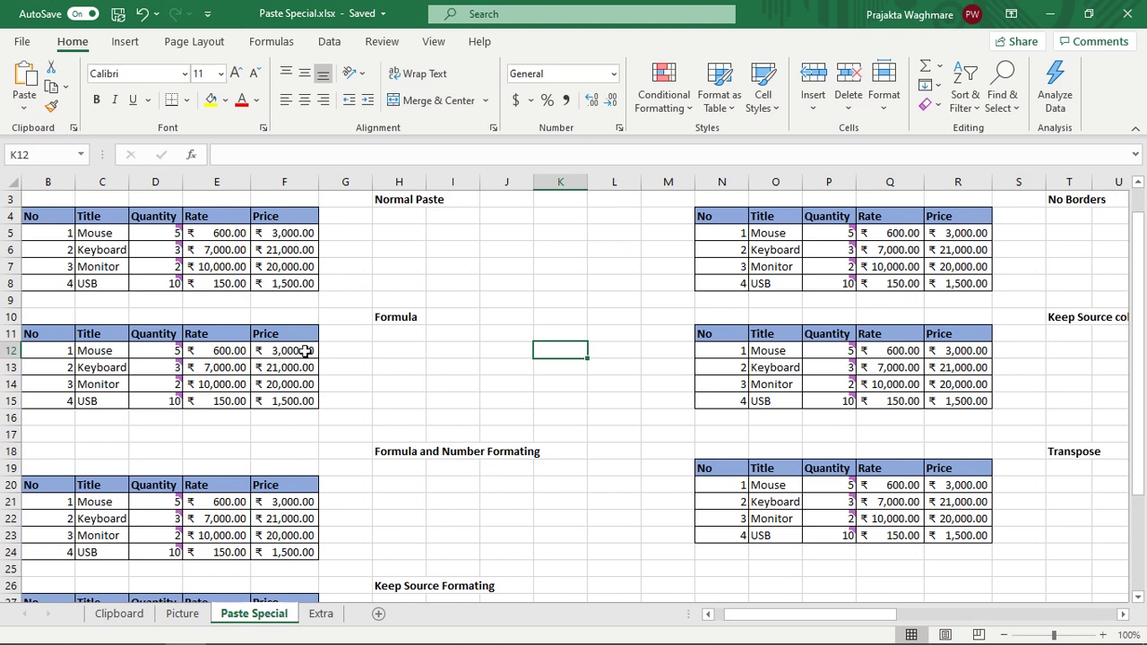
drag(43, 216, 278, 284)
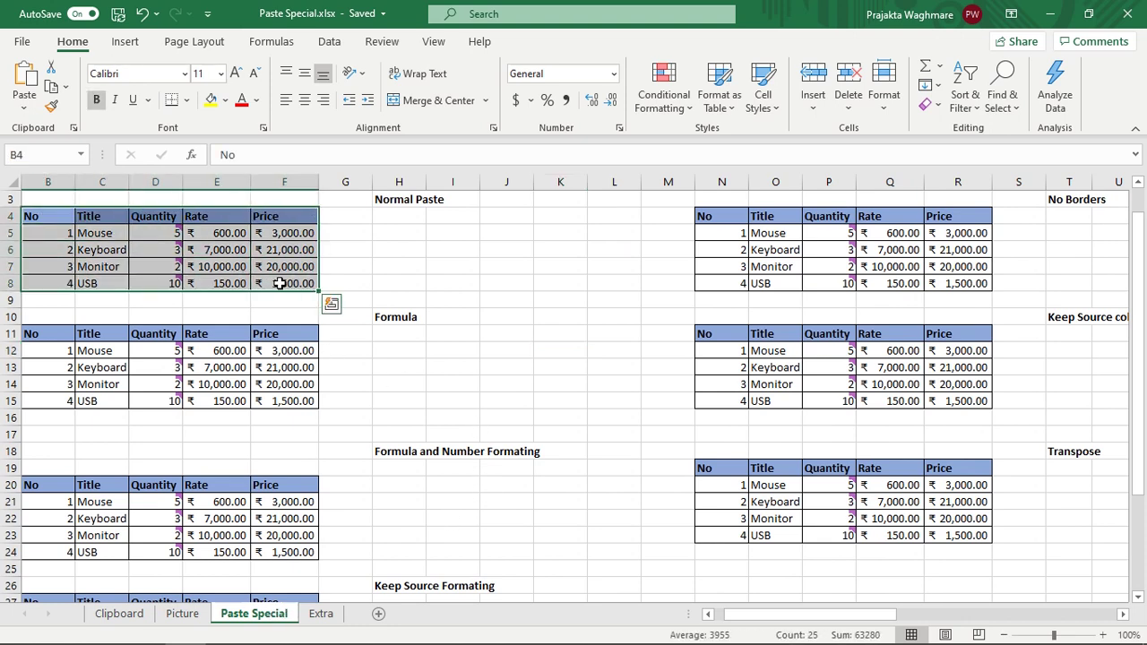
click(51, 88)
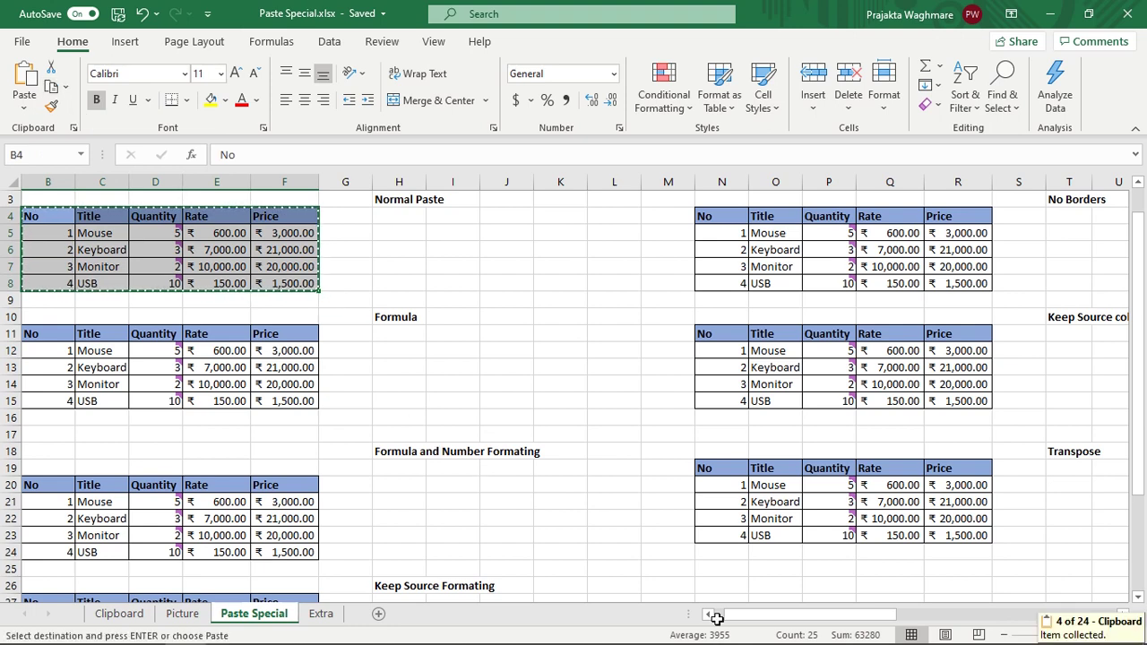
drag(743, 618, 731, 624)
key(ctrl+v)
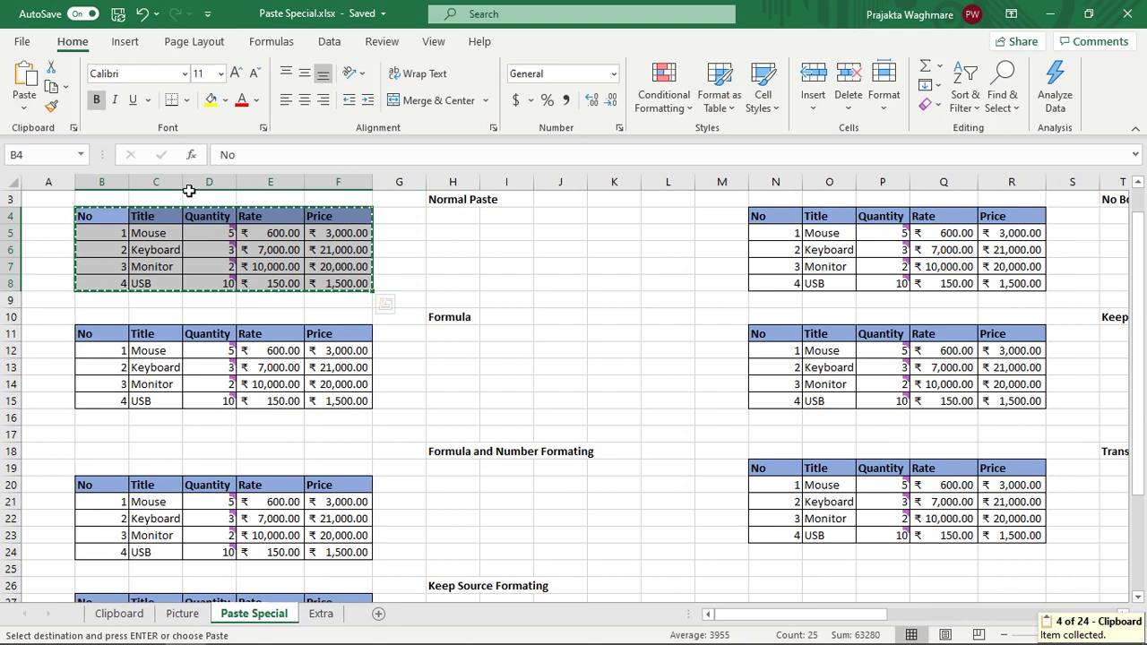
click(443, 215)
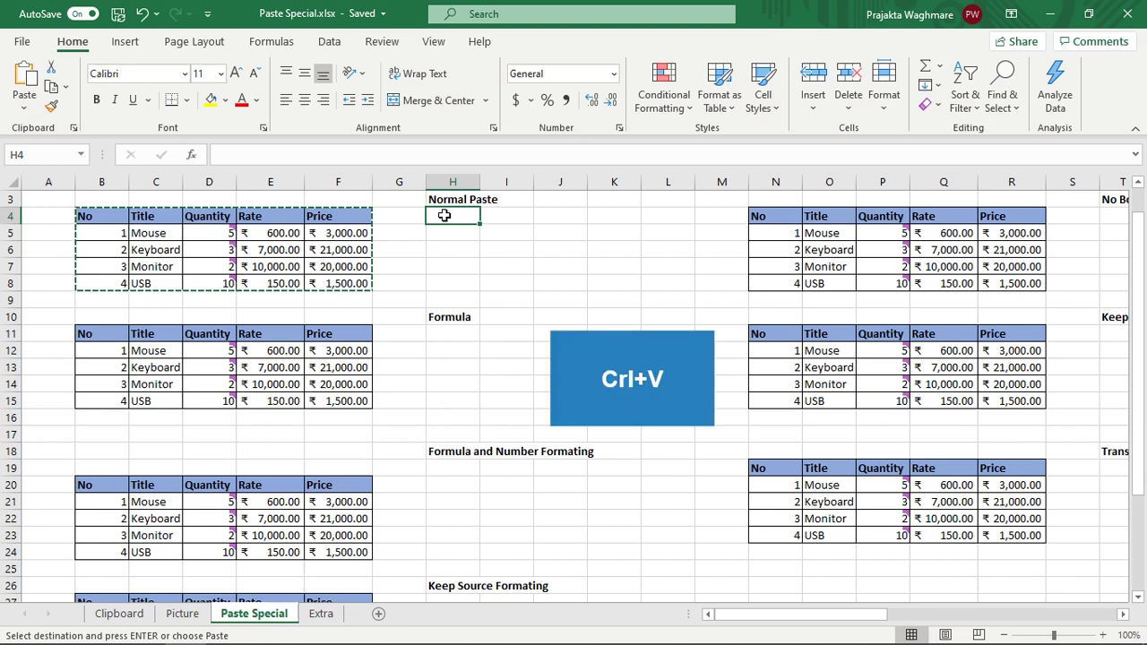
key(ctrl+v)
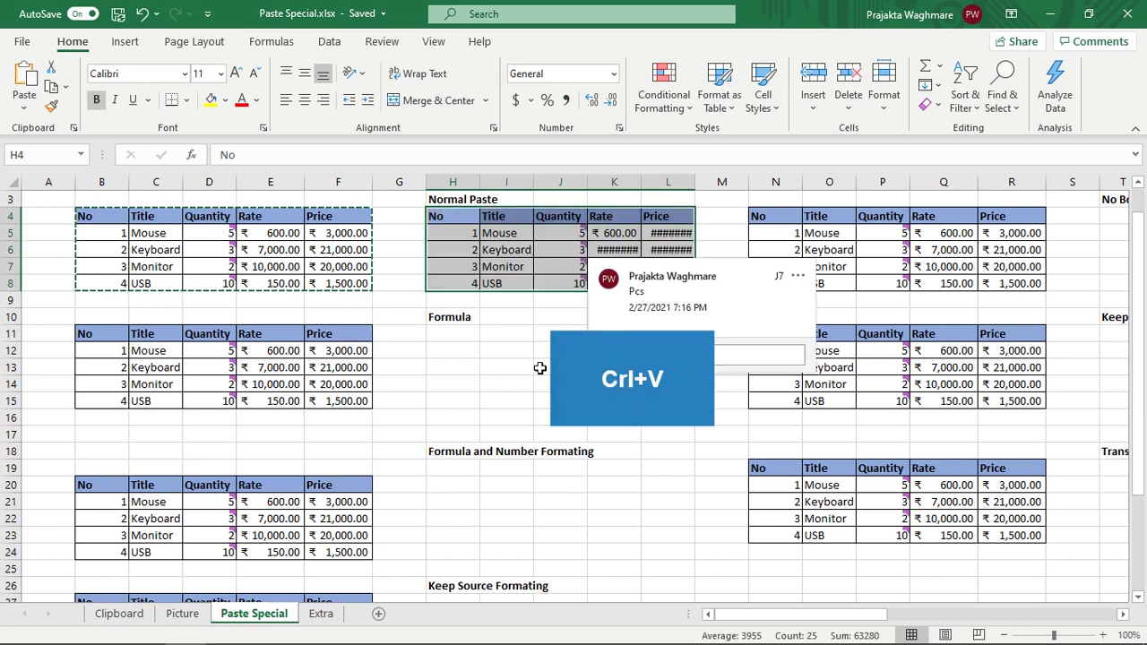
click(522, 390)
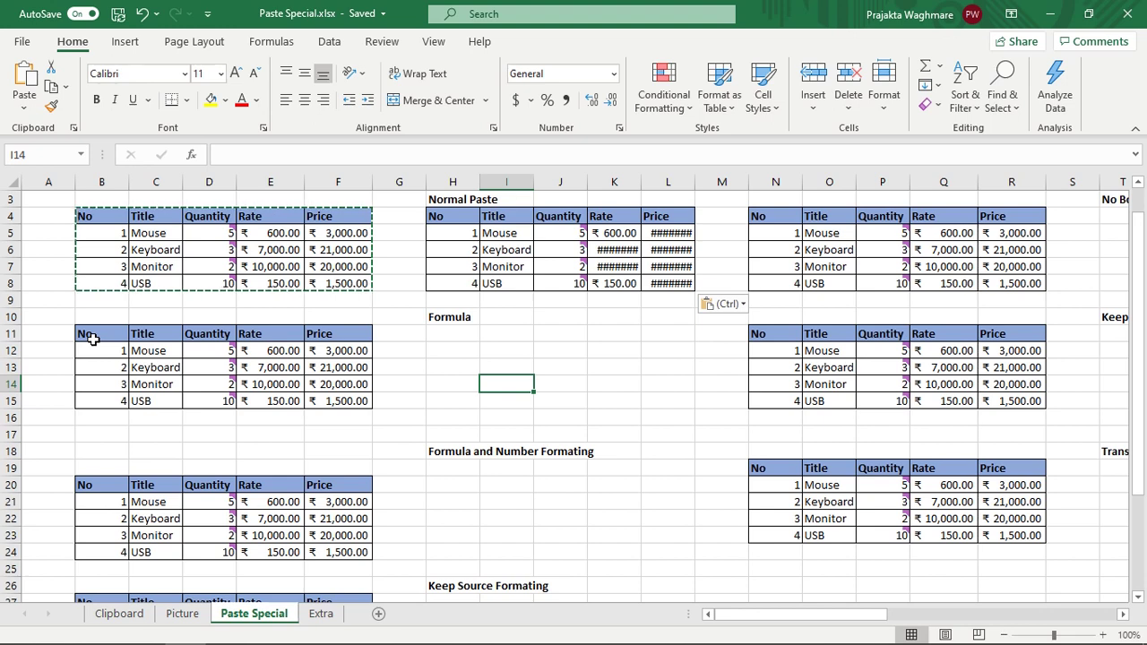
Copy B11:F15 and paste it at H11 using the Formulas option.
click(464, 318)
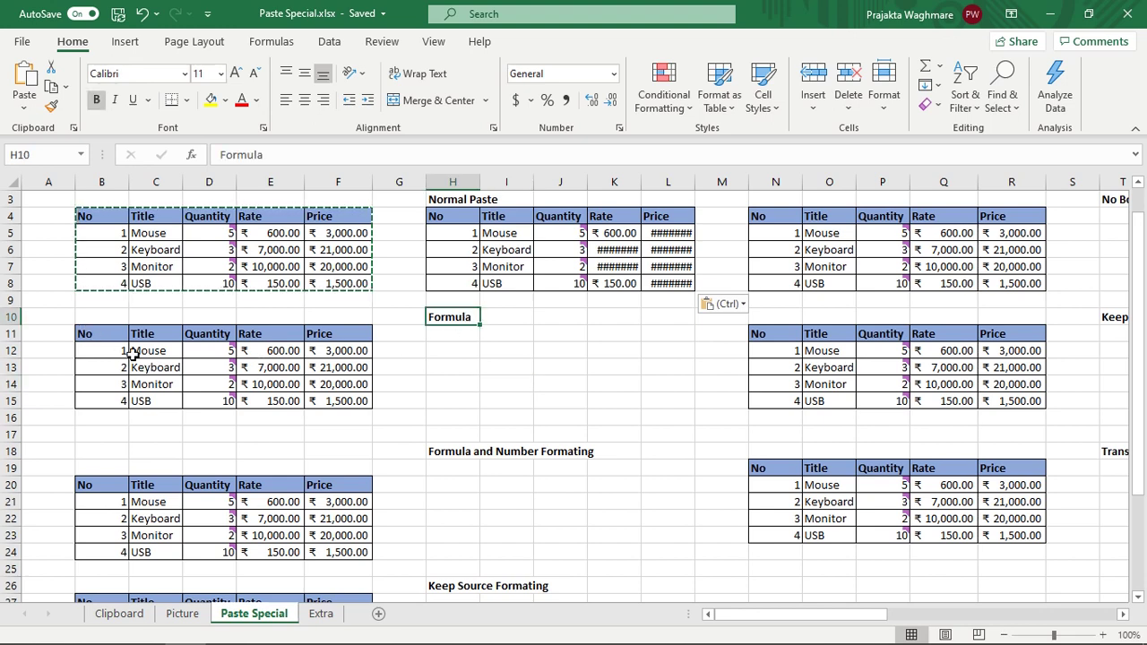
drag(97, 333, 325, 402)
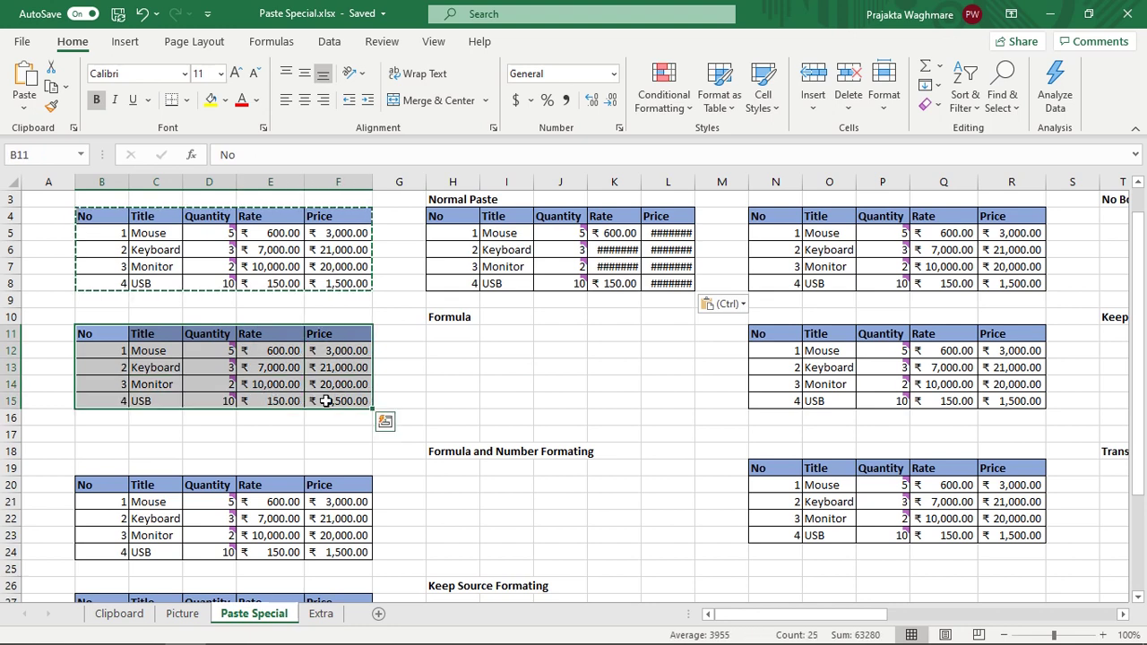
key(ctrl+c)
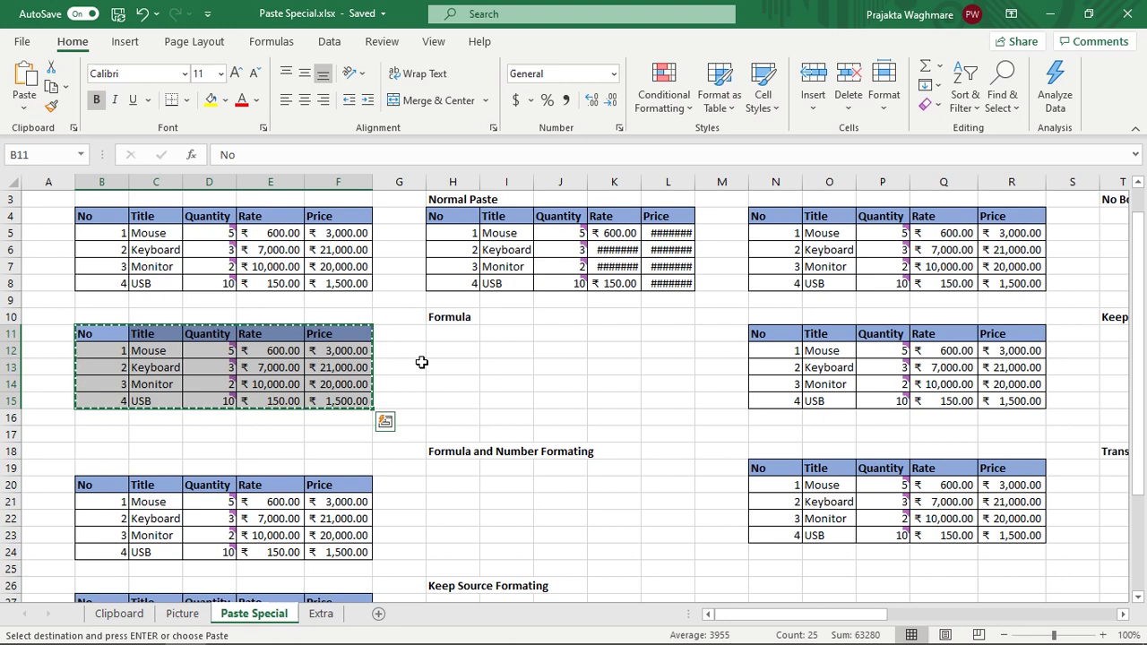
click(442, 335)
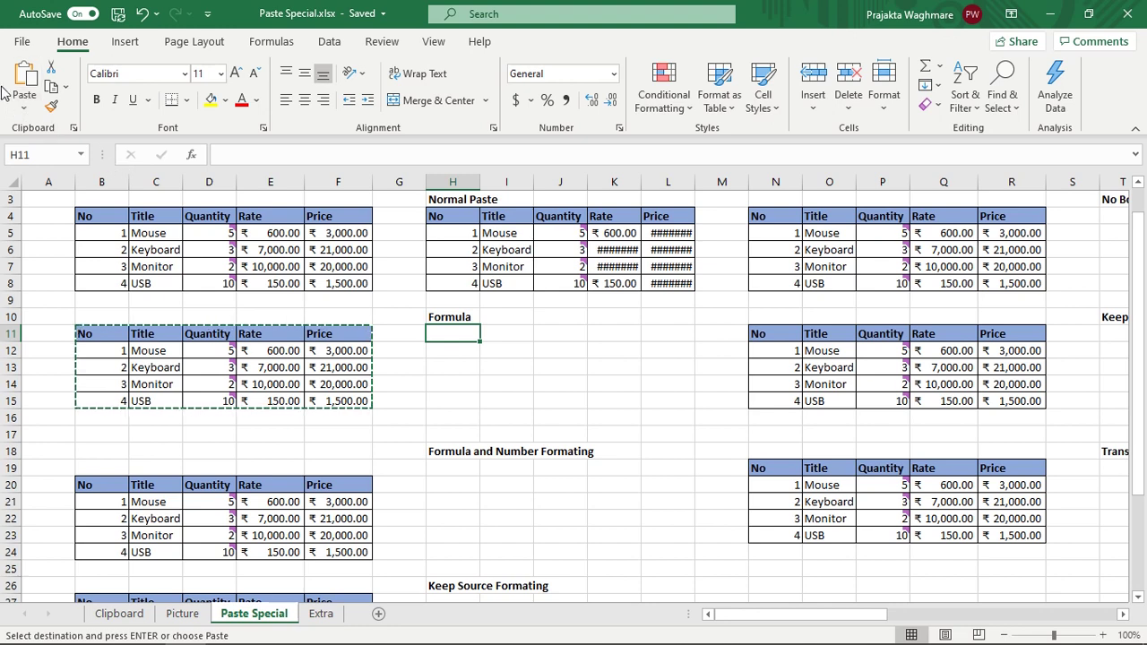
click(27, 108)
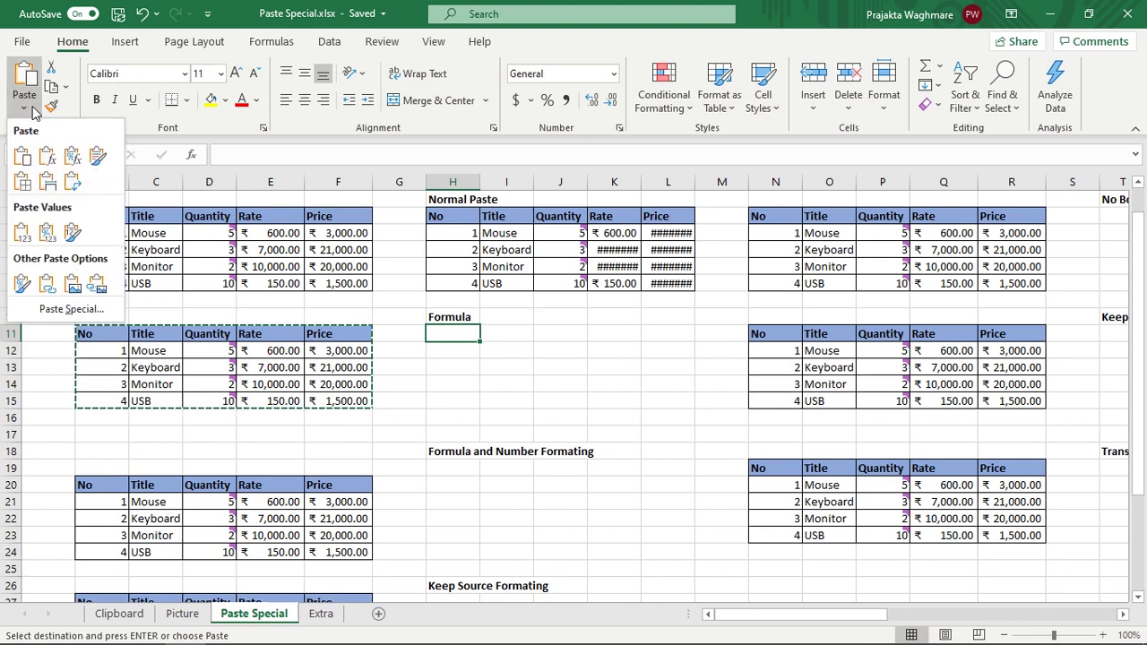
click(47, 157)
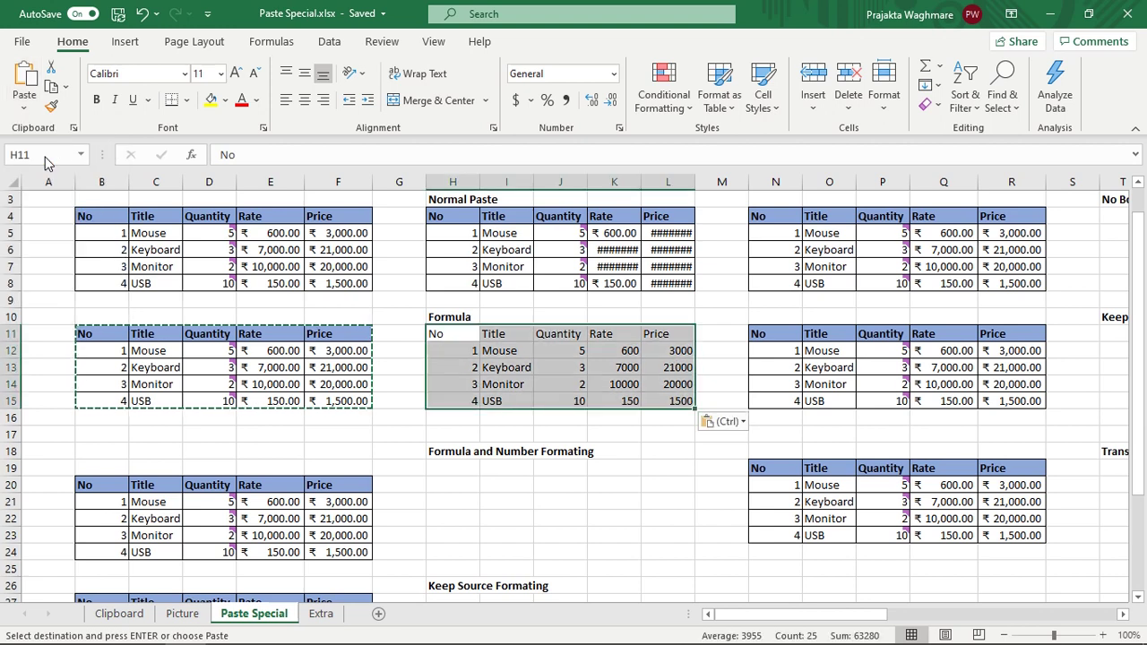
Confirm the pasted Rate values and header lost formatting while Price keeps its formula.
click(606, 356)
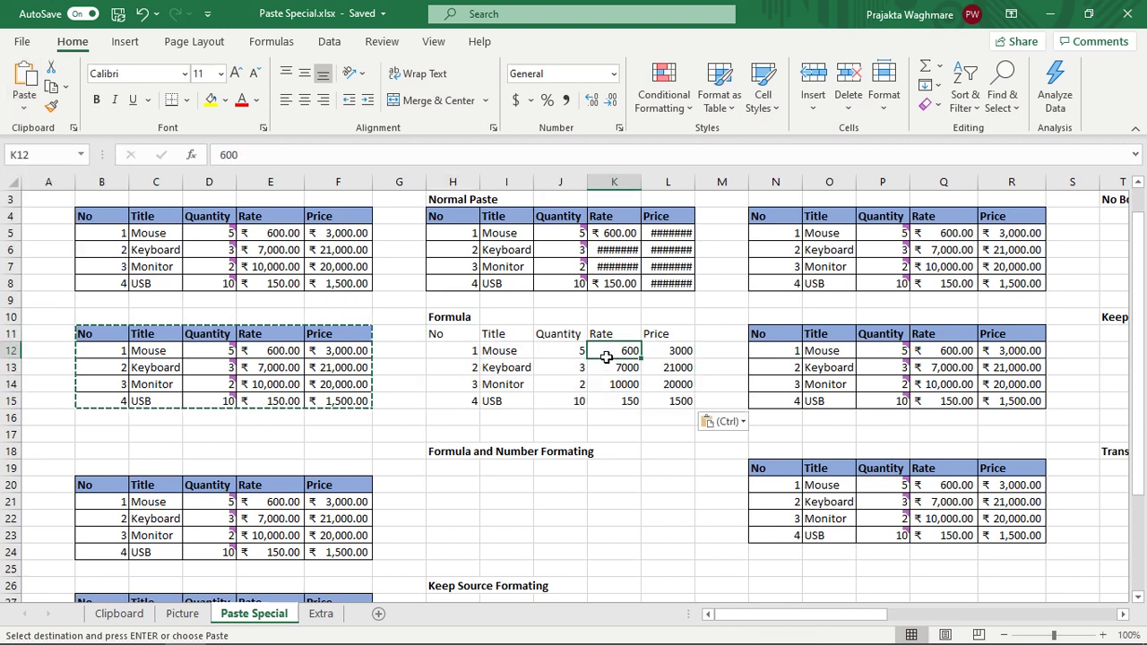
mouse_move(464, 340)
mouse_down()
mouse_move(619, 341)
mouse_move(653, 401)
mouse_up()
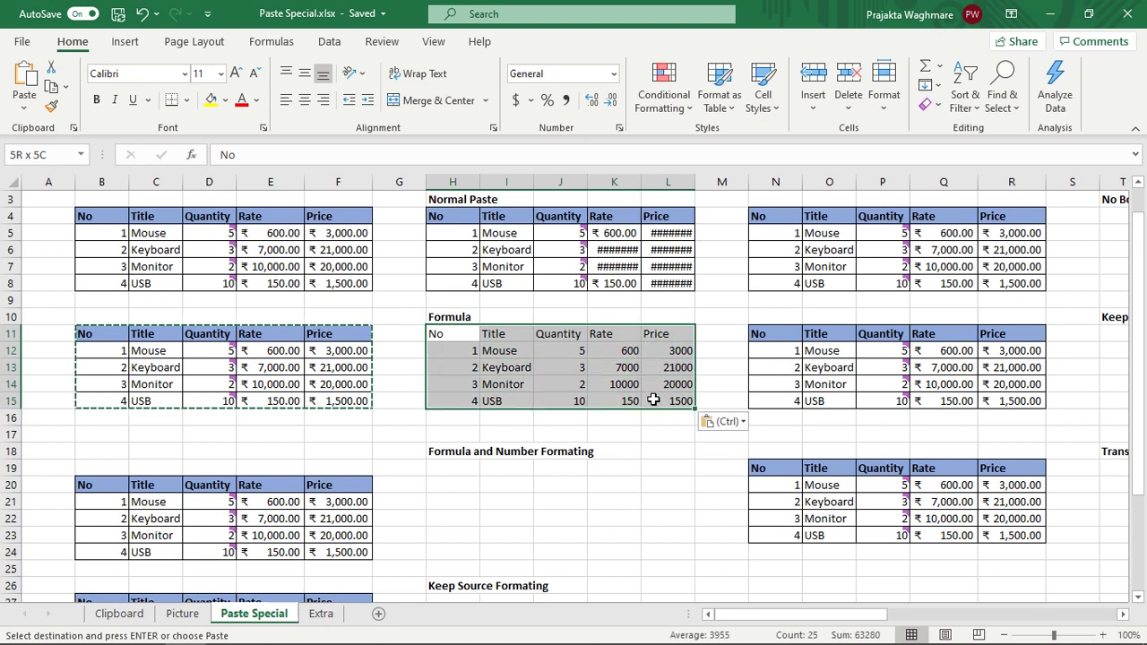
drag(620, 350, 620, 393)
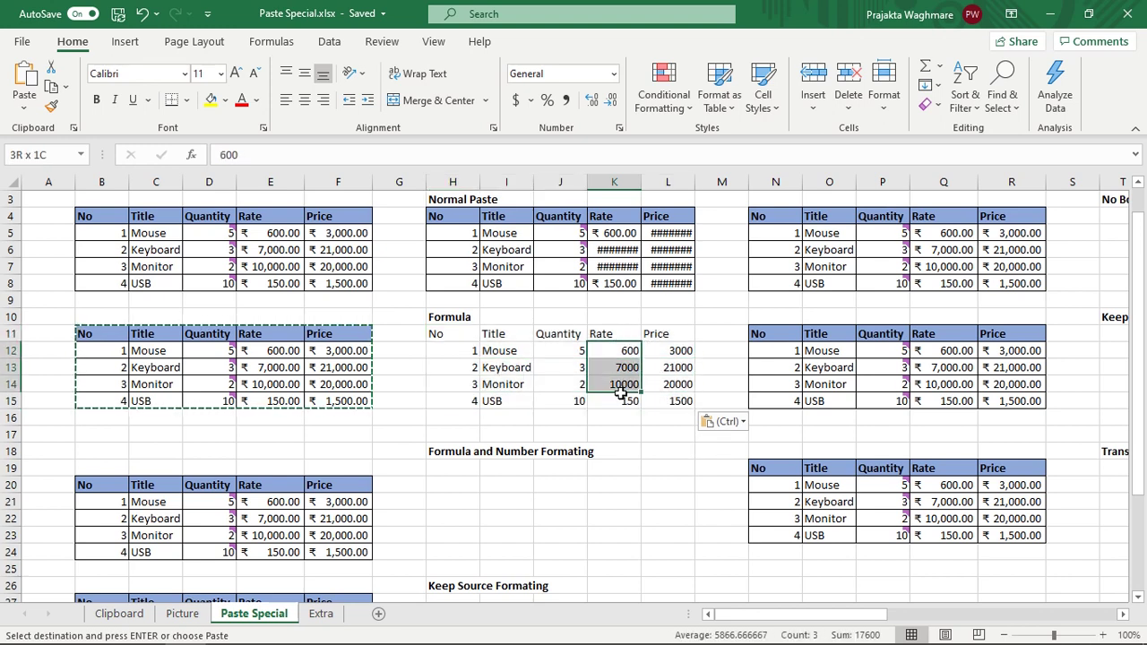
drag(436, 334, 671, 332)
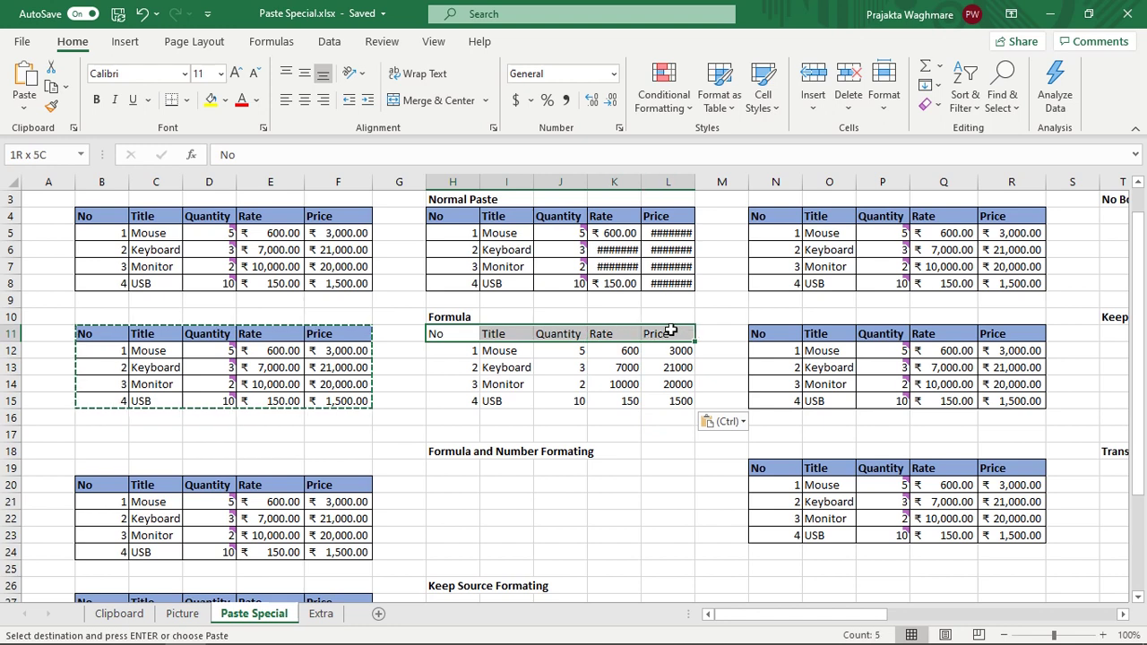
click(668, 366)
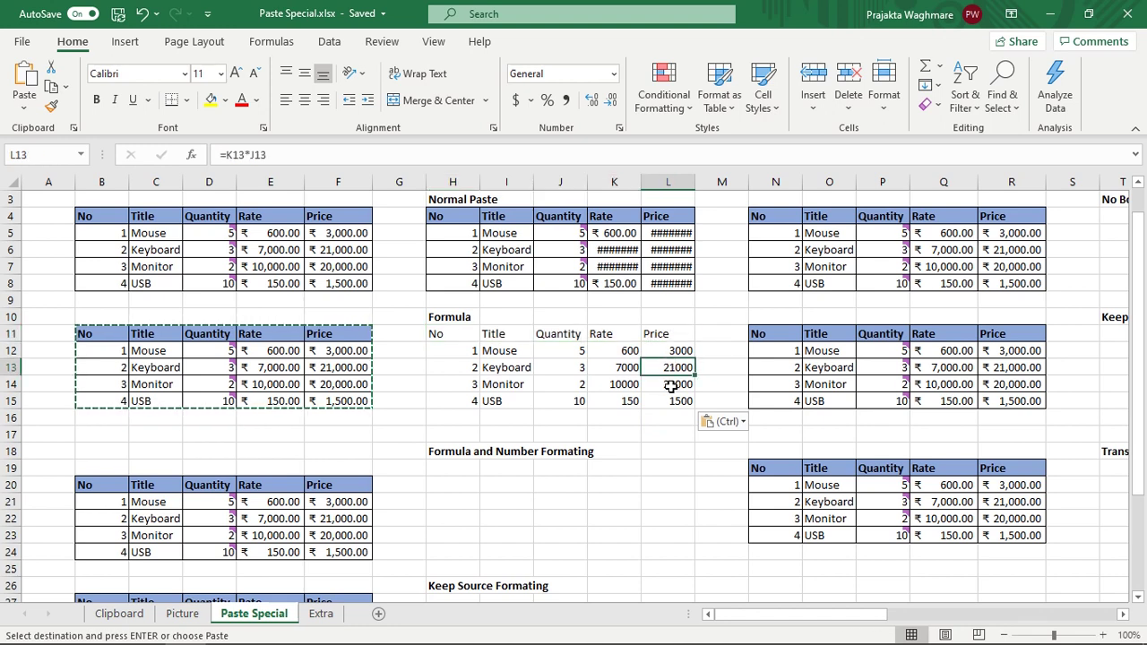
click(457, 450)
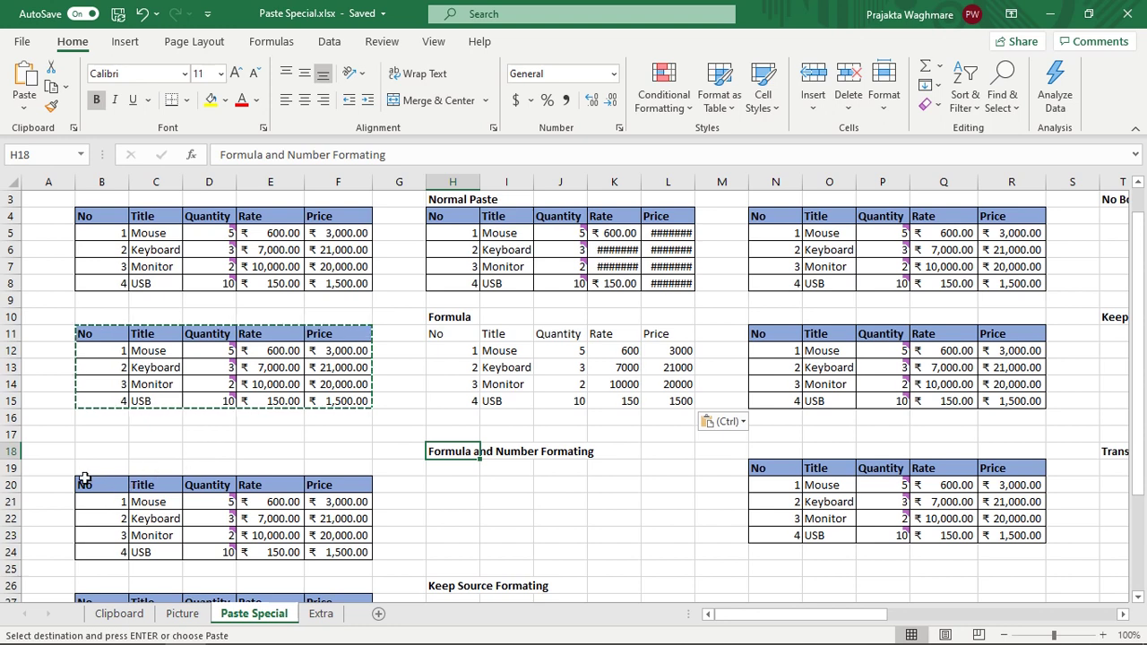
Copy the third product table and paste it at H20 as Formulas and Number Formatting.
mouse_move(84, 485)
mouse_down()
mouse_move(231, 545)
mouse_move(328, 545)
mouse_up()
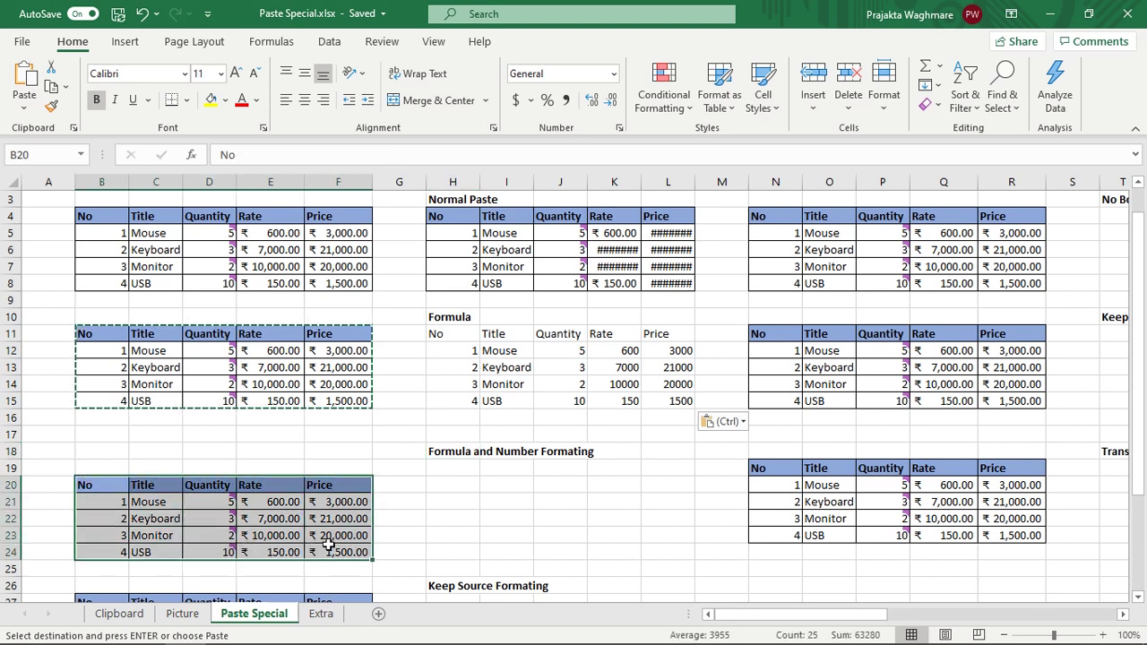
key(ctrl+c)
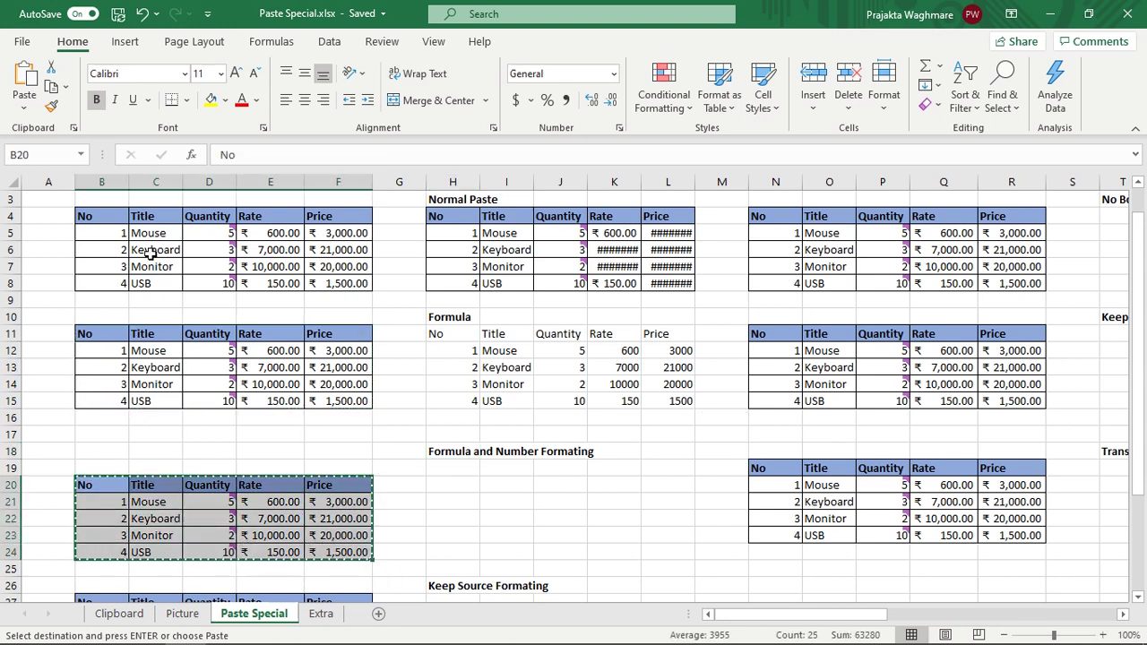
click(452, 486)
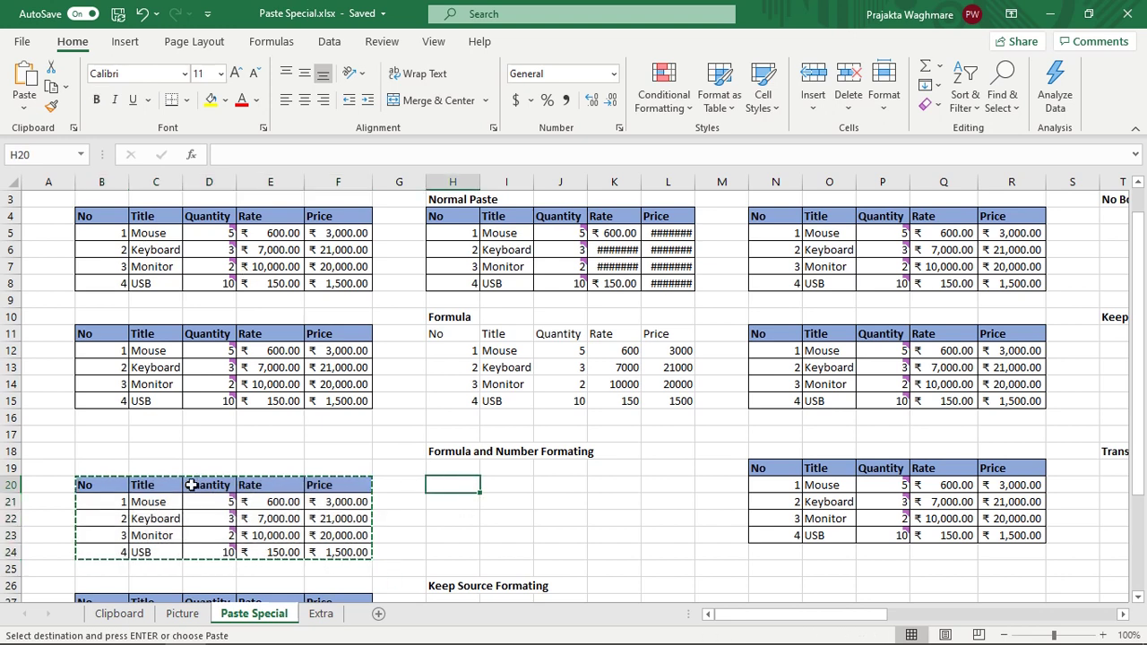
drag(105, 481, 325, 553)
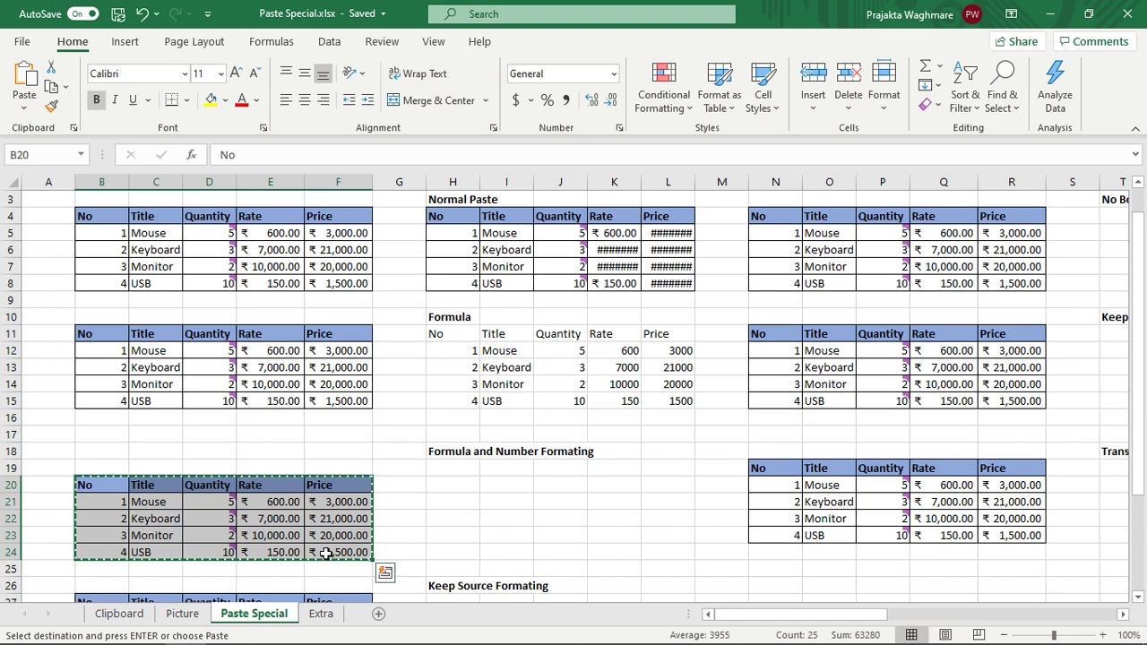
click(438, 482)
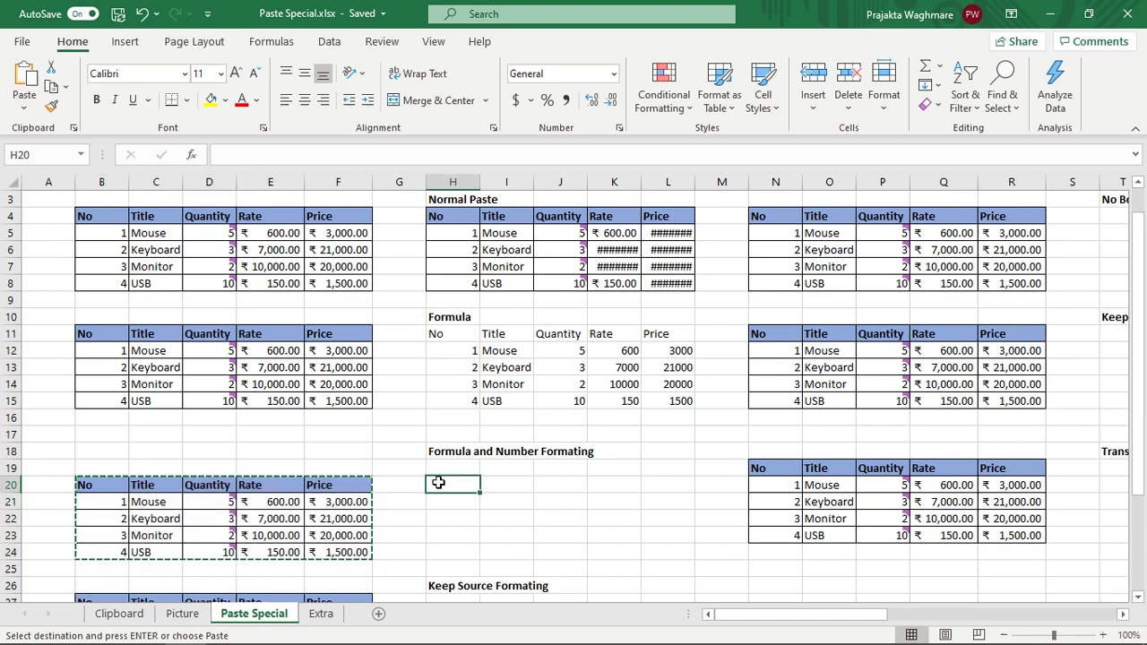
click(24, 110)
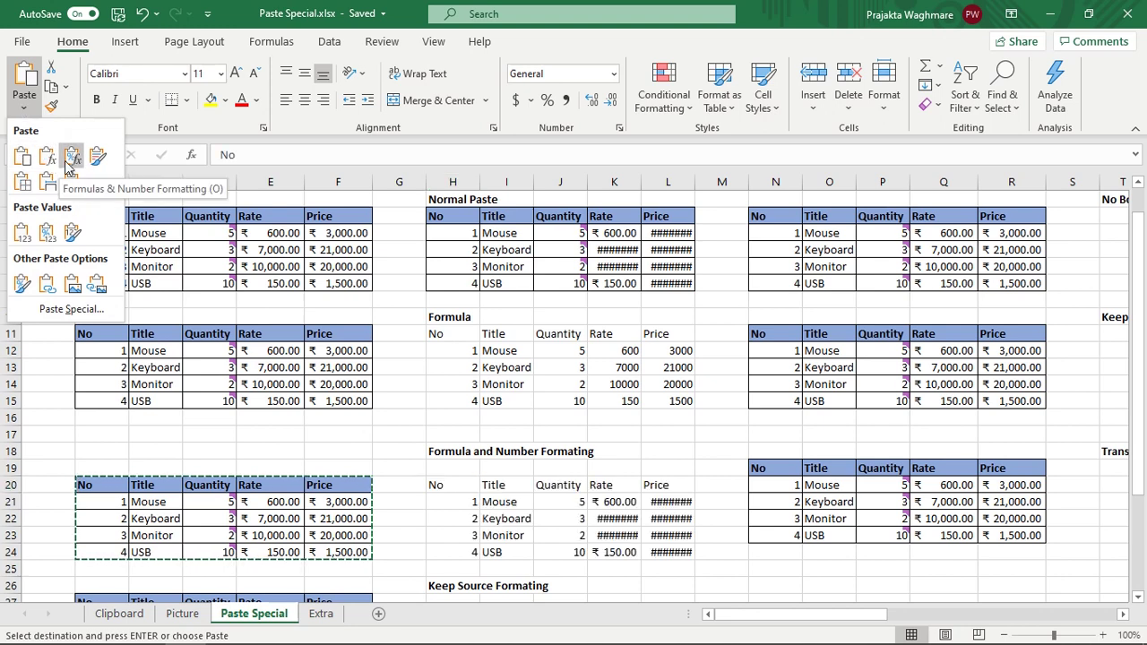
click(67, 163)
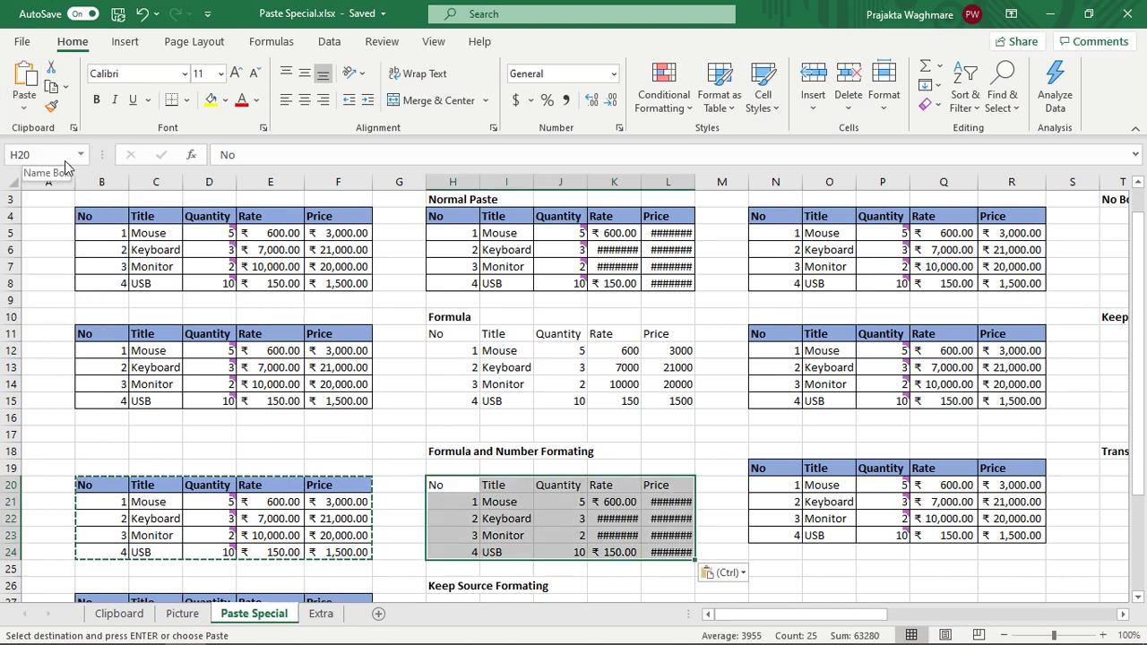
Widen columns L and K so the amounts display, then compare source and pasted Rate values.
click(622, 535)
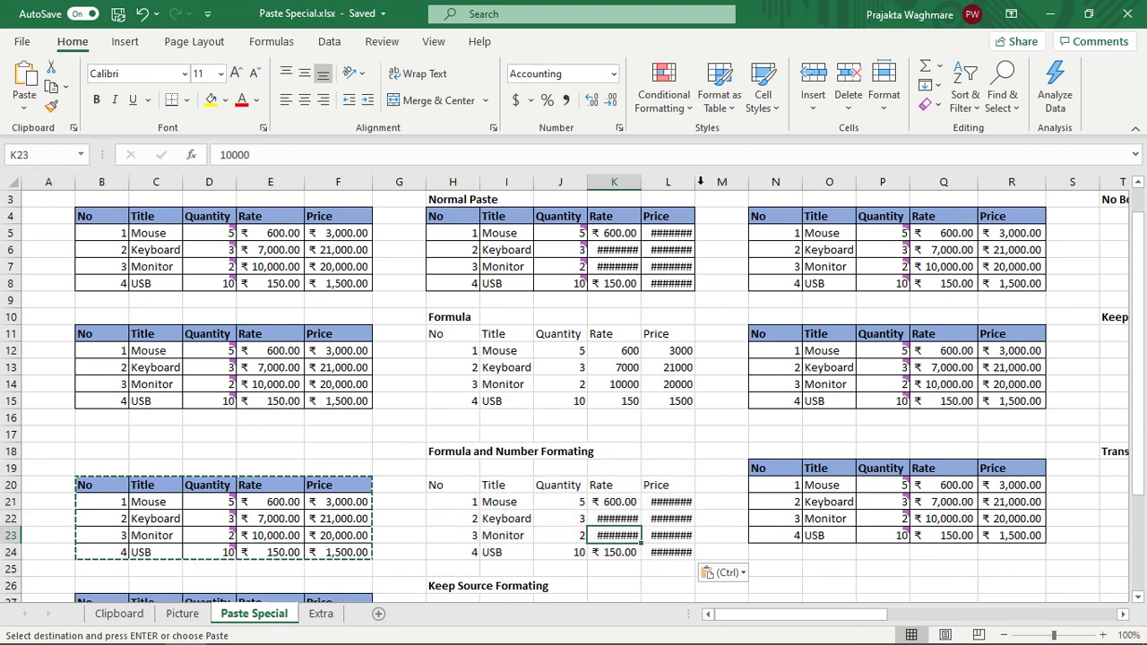
drag(700, 182, 710, 182)
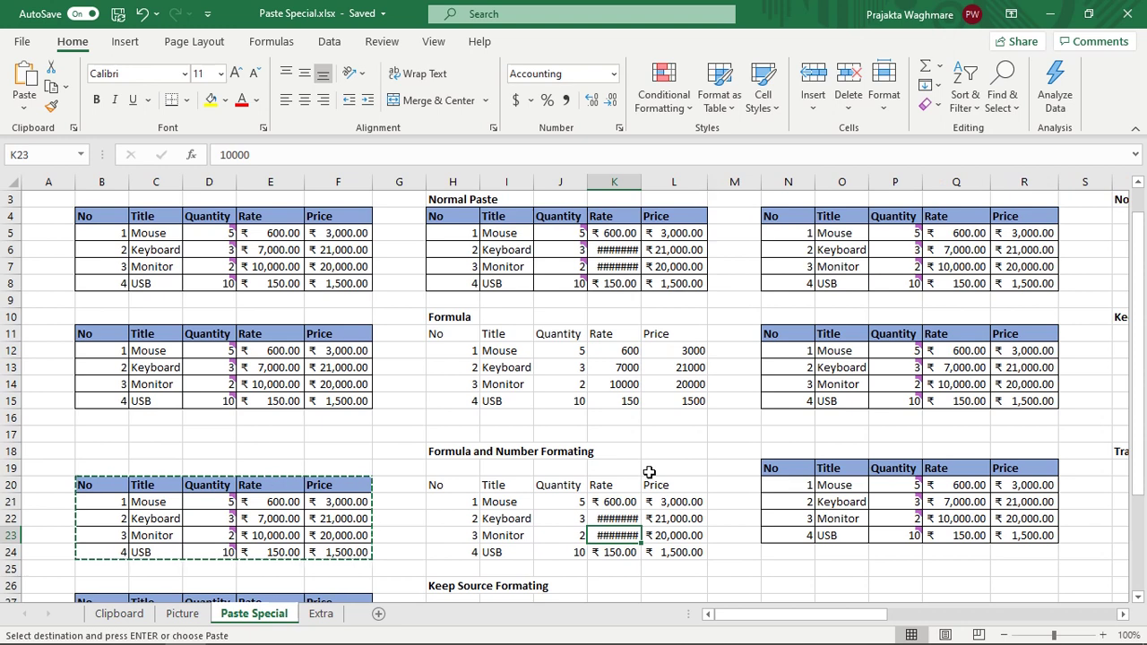
click(668, 535)
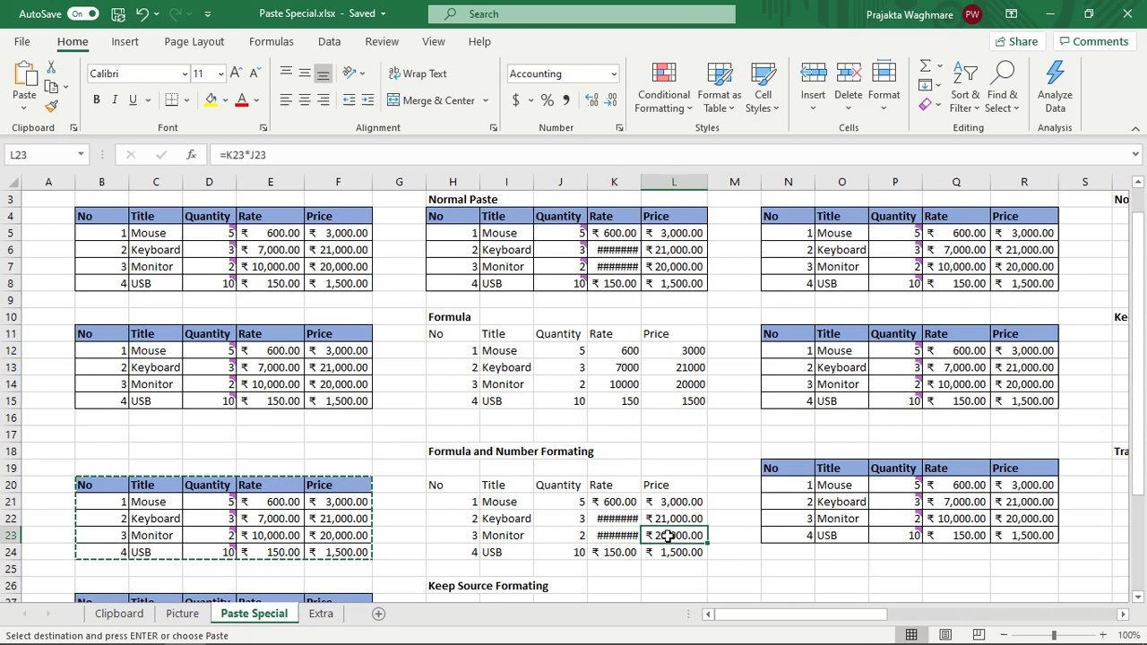
click(616, 529)
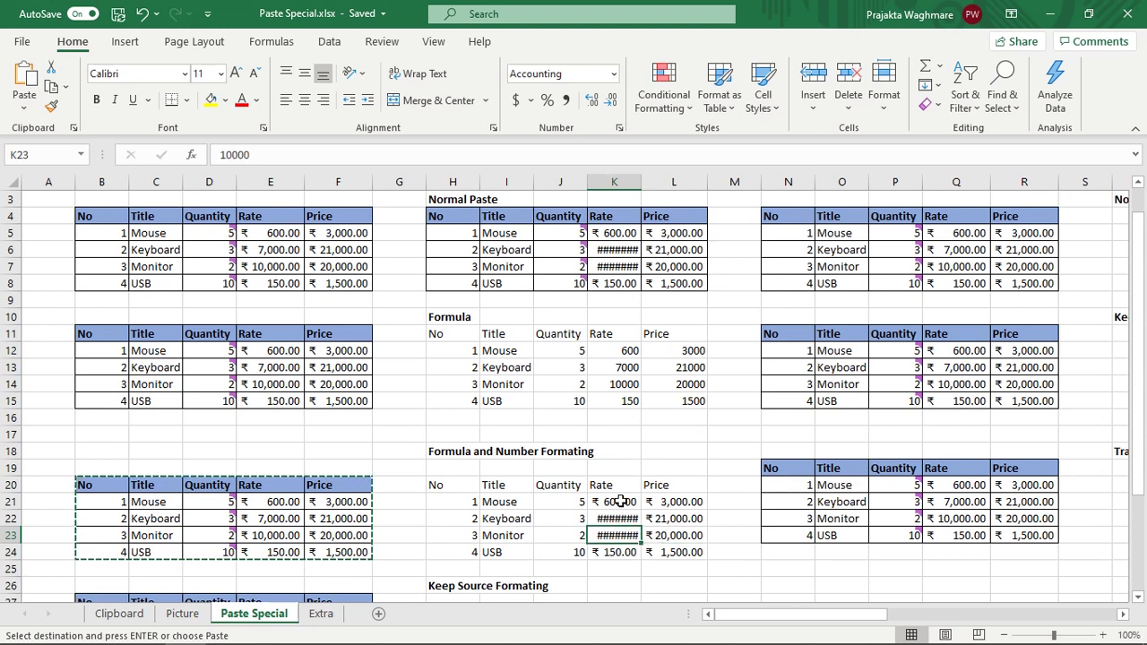
click(619, 502)
drag(641, 182, 655, 182)
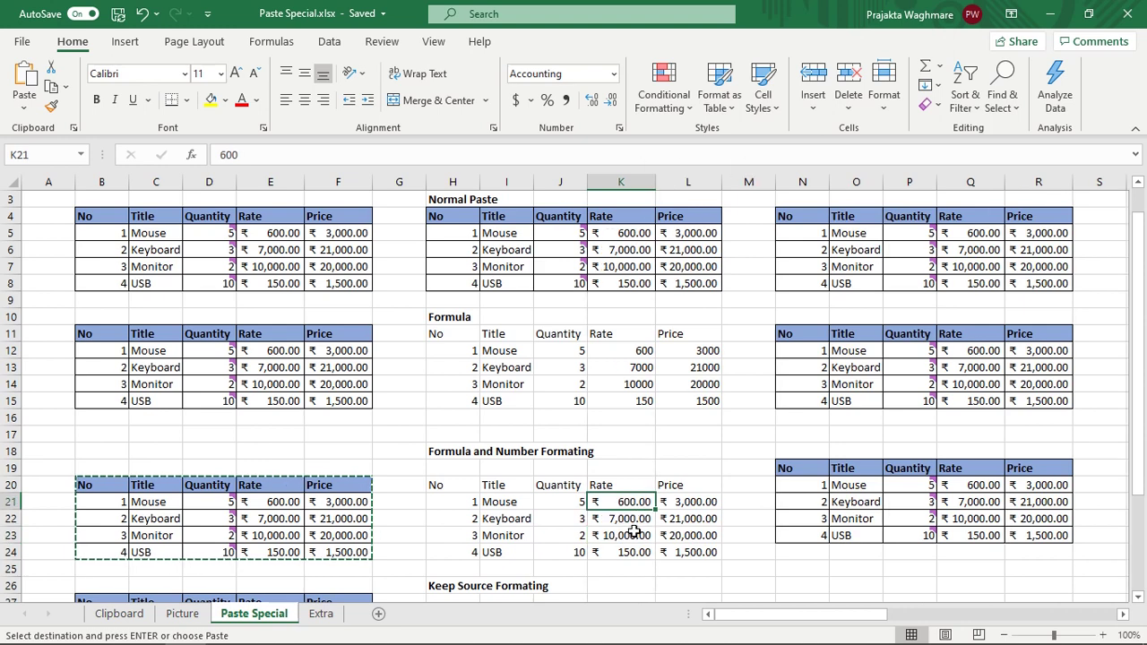
drag(275, 517, 269, 549)
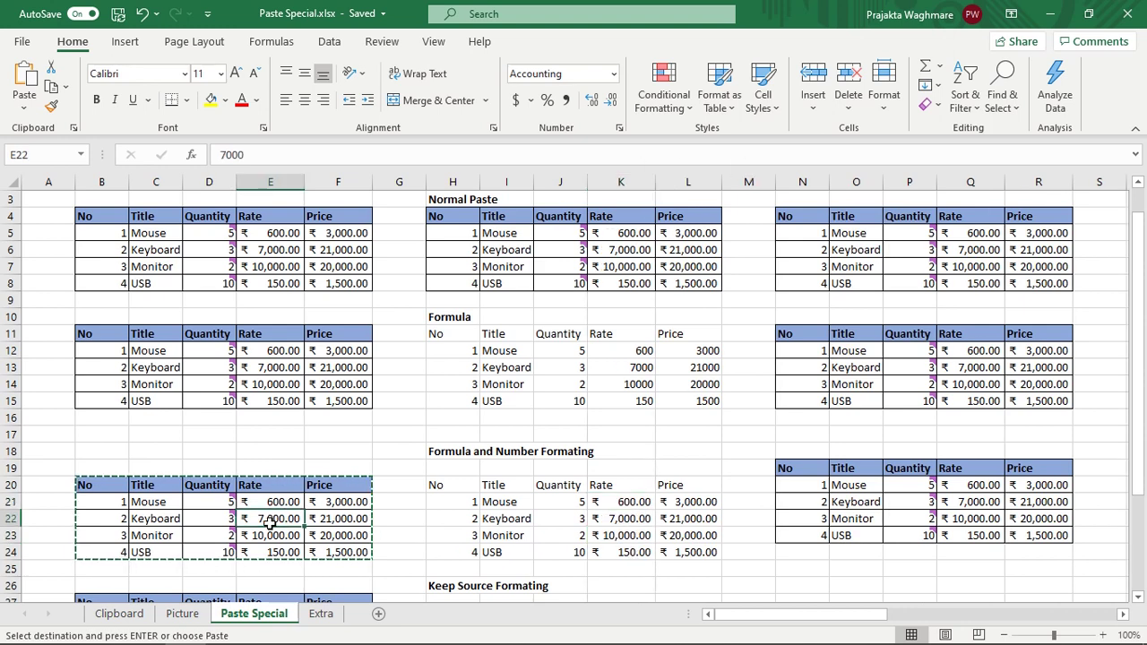
drag(625, 501, 623, 552)
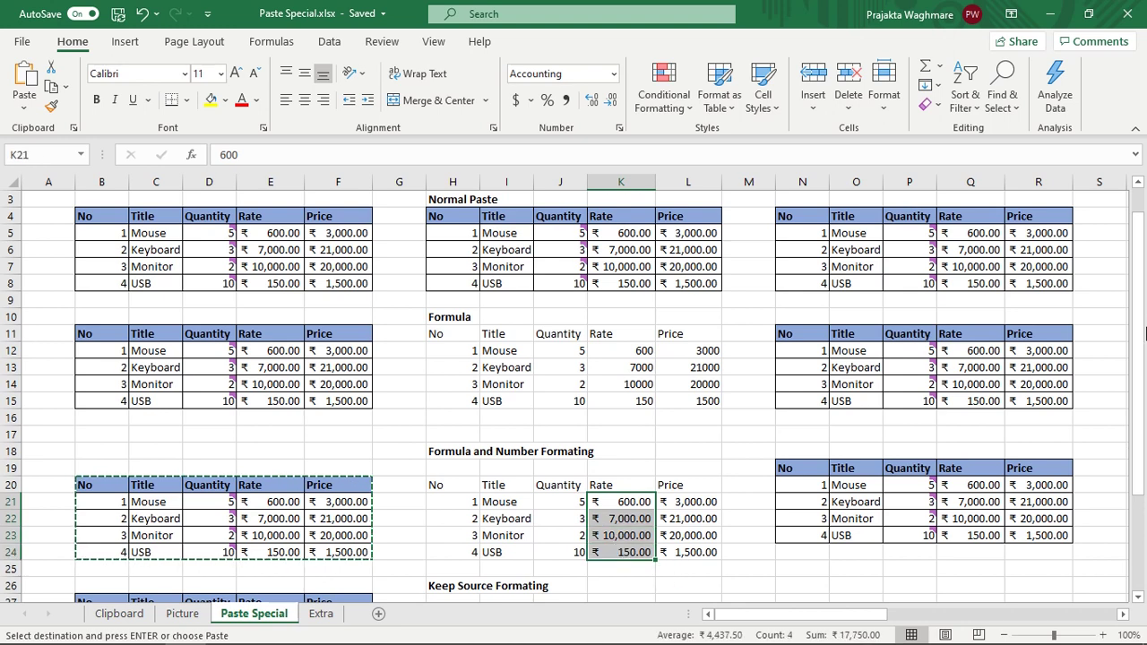
drag(1138, 370, 1138, 387)
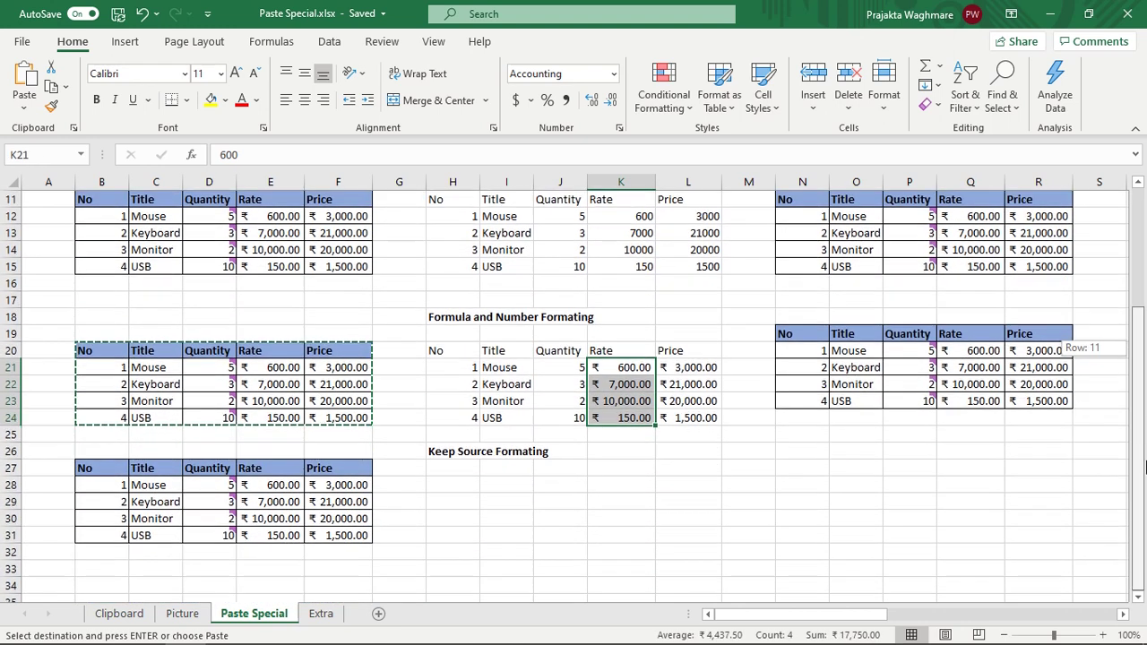
Copy the product table in B27:F31.
click(446, 451)
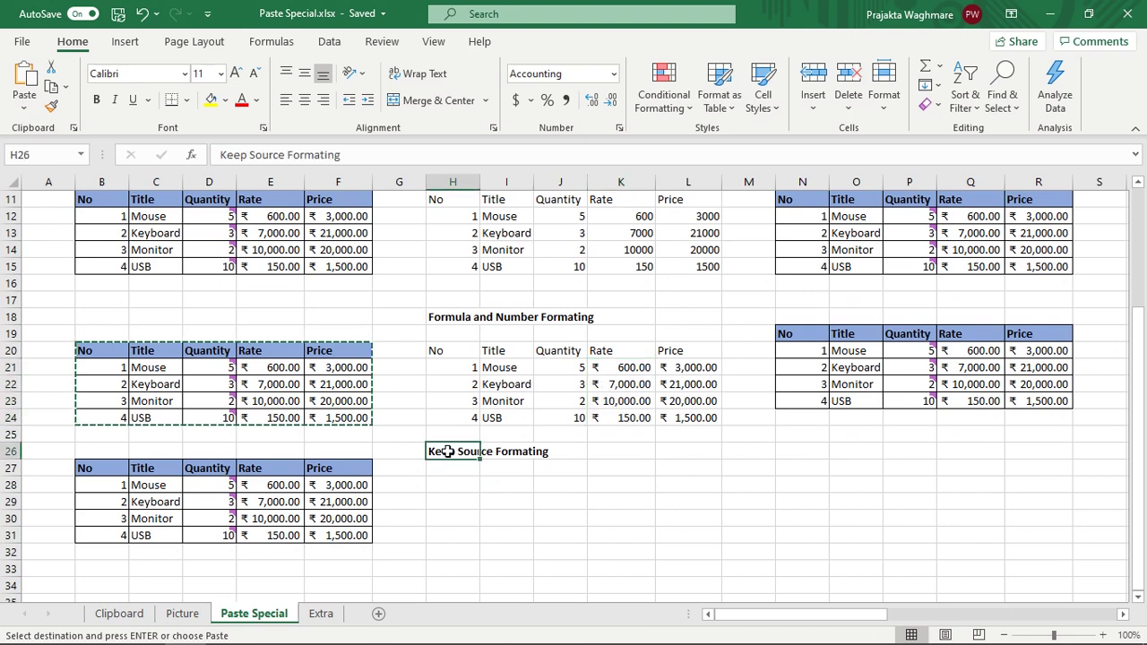
click(84, 467)
drag(83, 467, 316, 532)
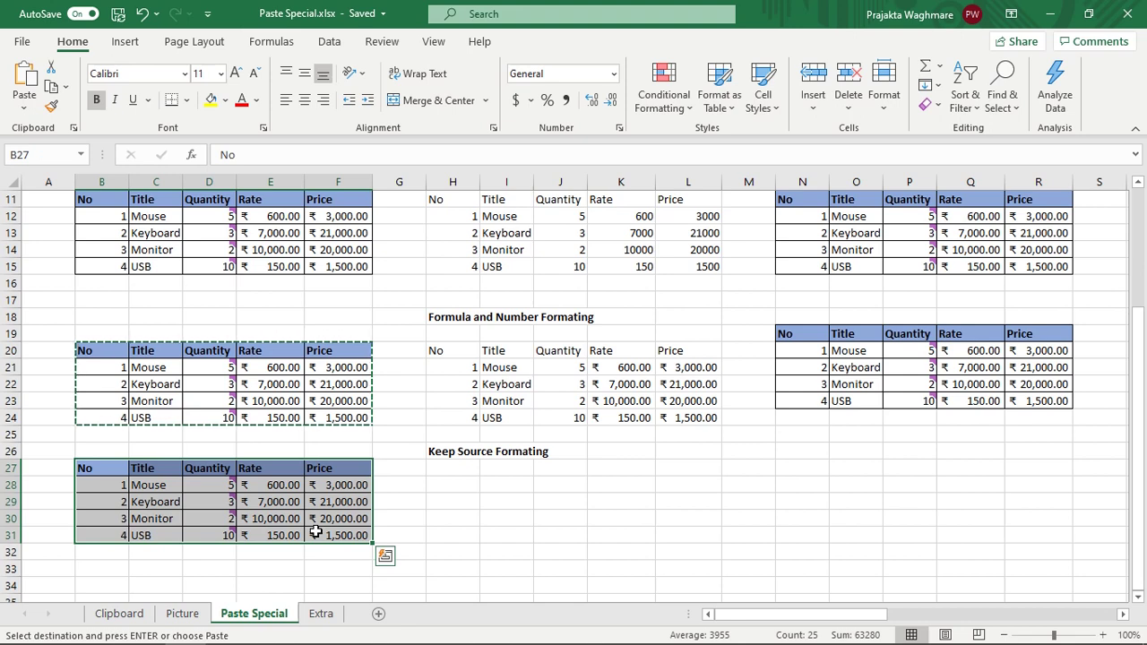
key(ctrl+c)
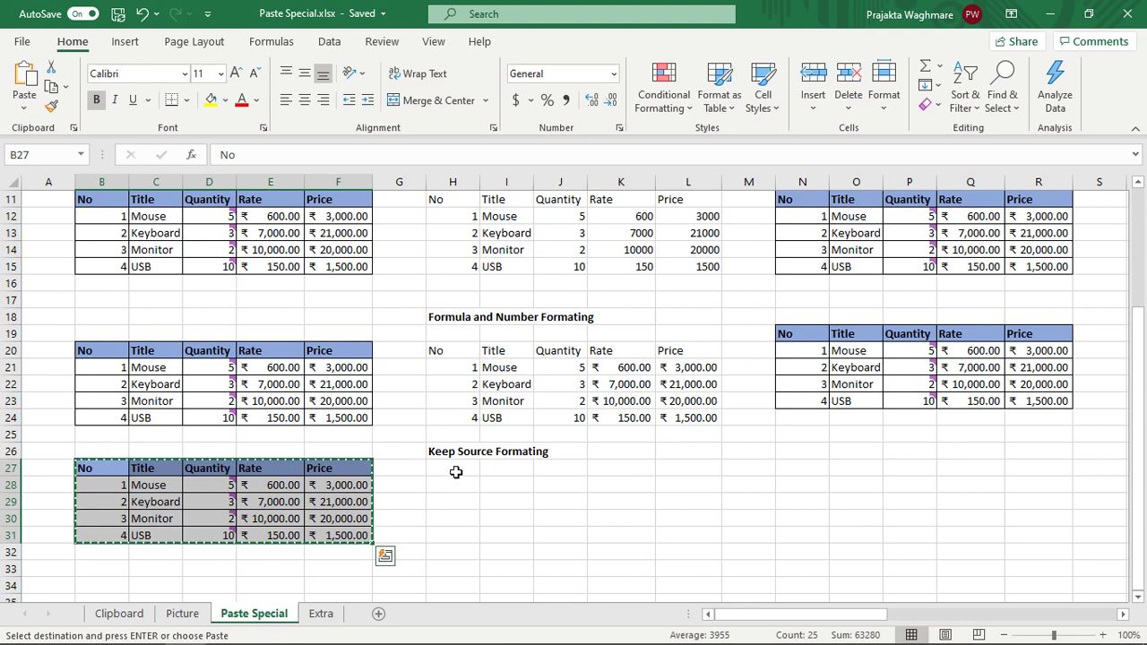
Paste it at H27 with Keep Source Formatting, retaining blue headers, borders and rupee formats.
click(455, 472)
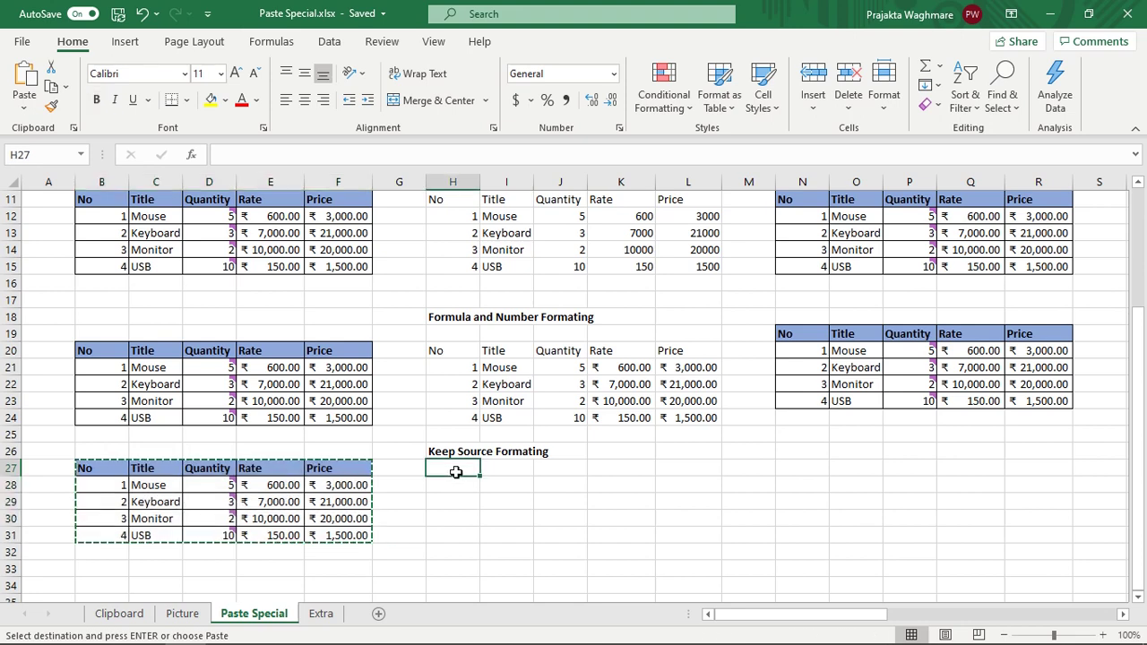
click(27, 101)
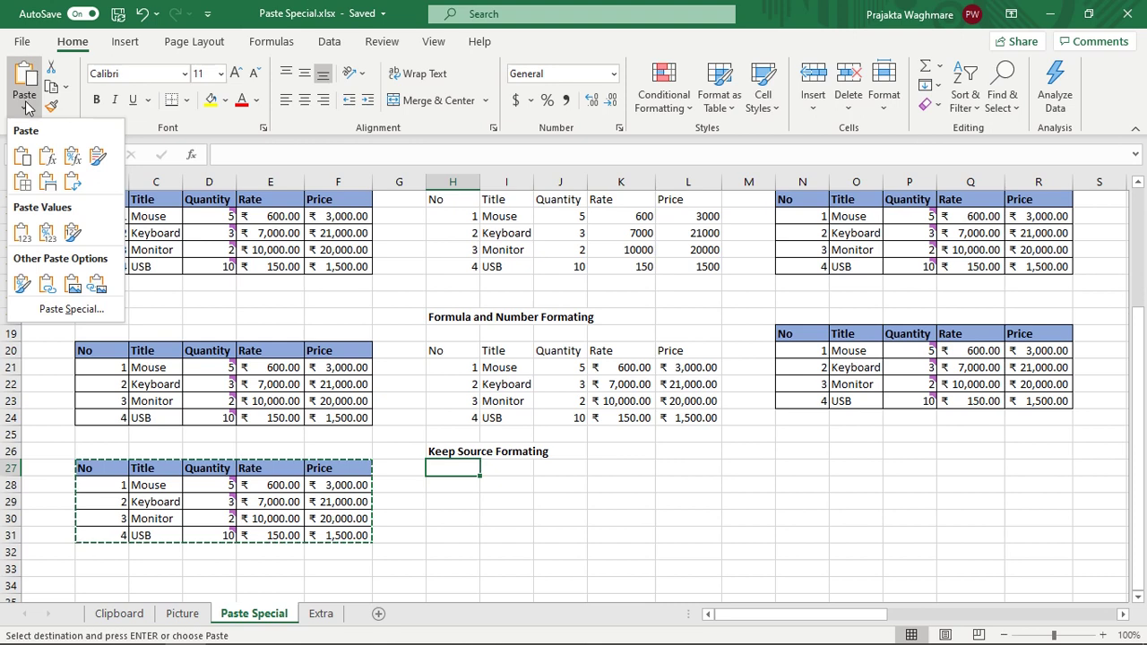
click(99, 160)
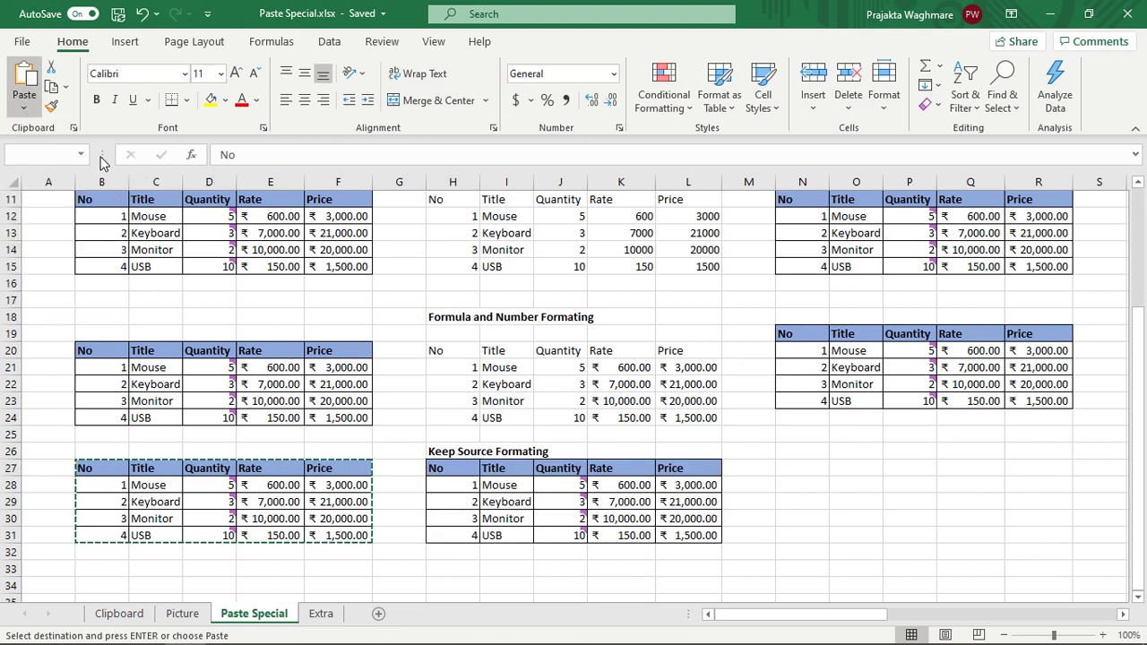
click(647, 502)
scroll(628, 358, up, 3)
click(564, 318)
mouse_move(1138, 296)
mouse_down()
mouse_move(1138, 280)
mouse_move(1132, 336)
mouse_move(1133, 296)
mouse_up()
Copy the product table in N4:R8 next to Normal Paste.
scroll(758, 272, right, 3)
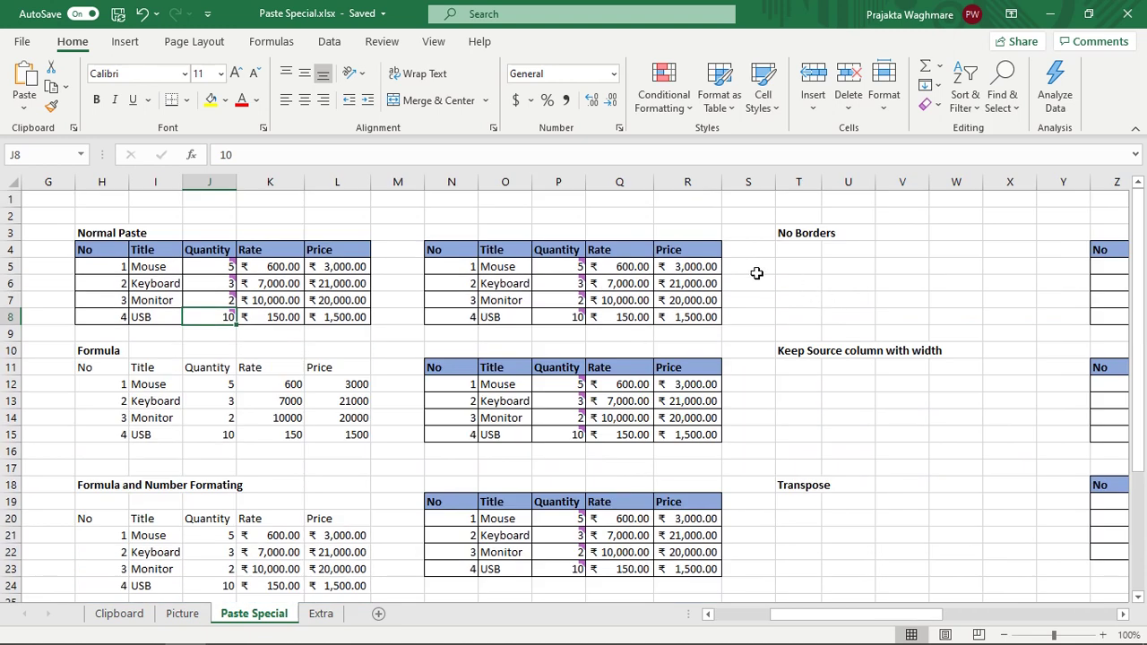
click(805, 233)
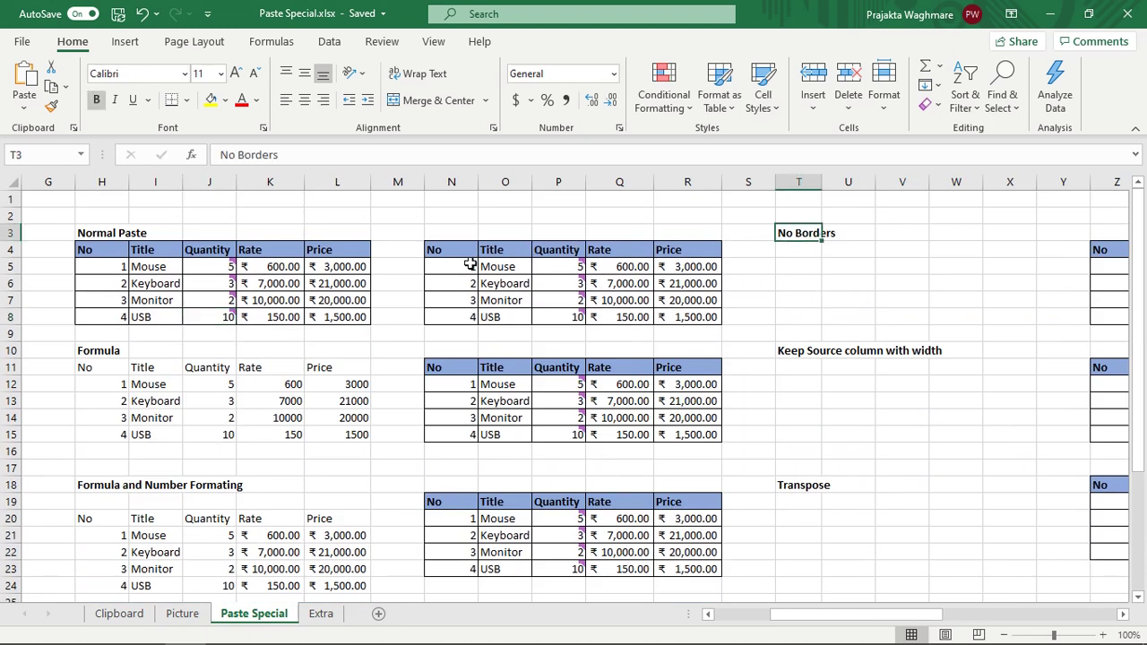
drag(441, 250, 663, 315)
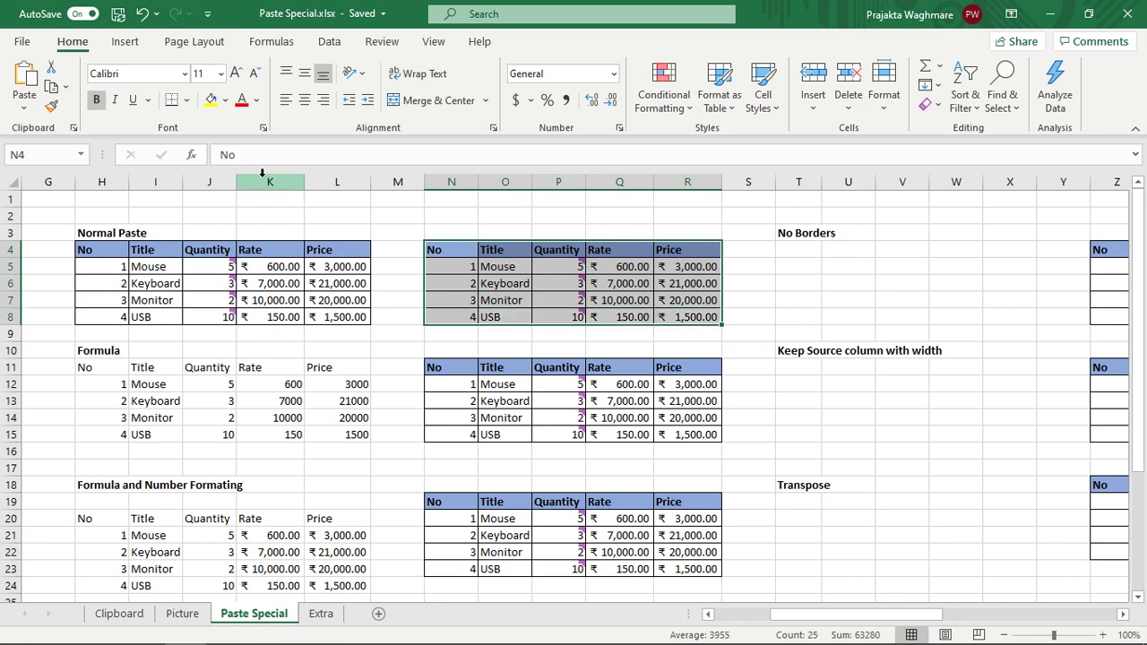
key(ctrl+c)
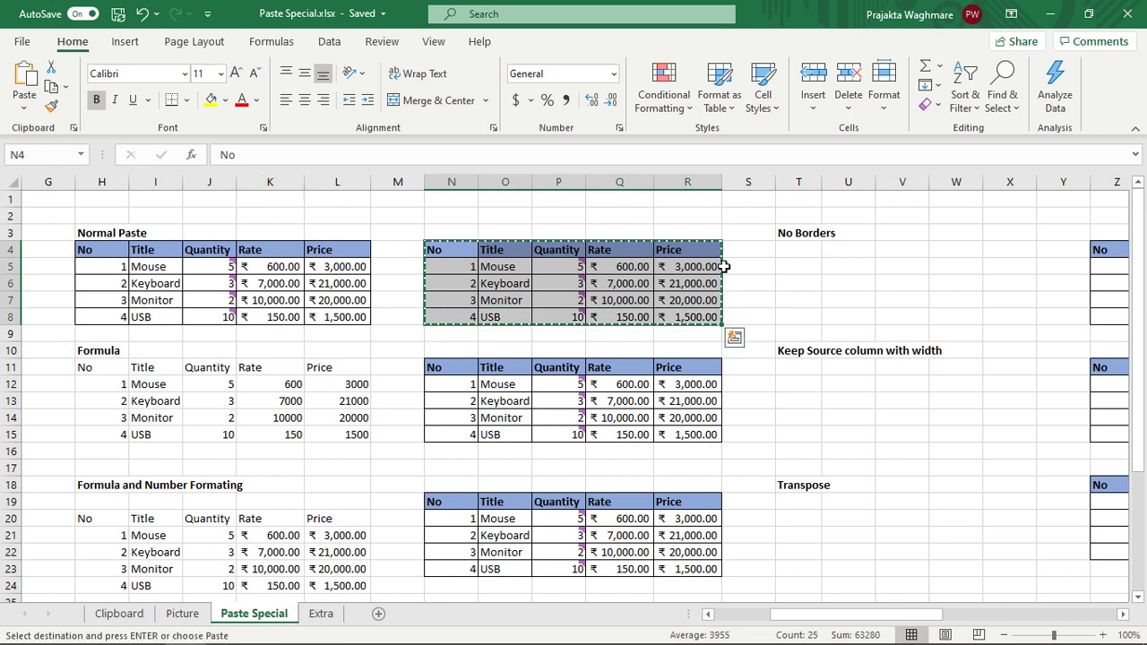
Paste it at T4 using the No Borders option and inspect the borderless copy.
click(796, 253)
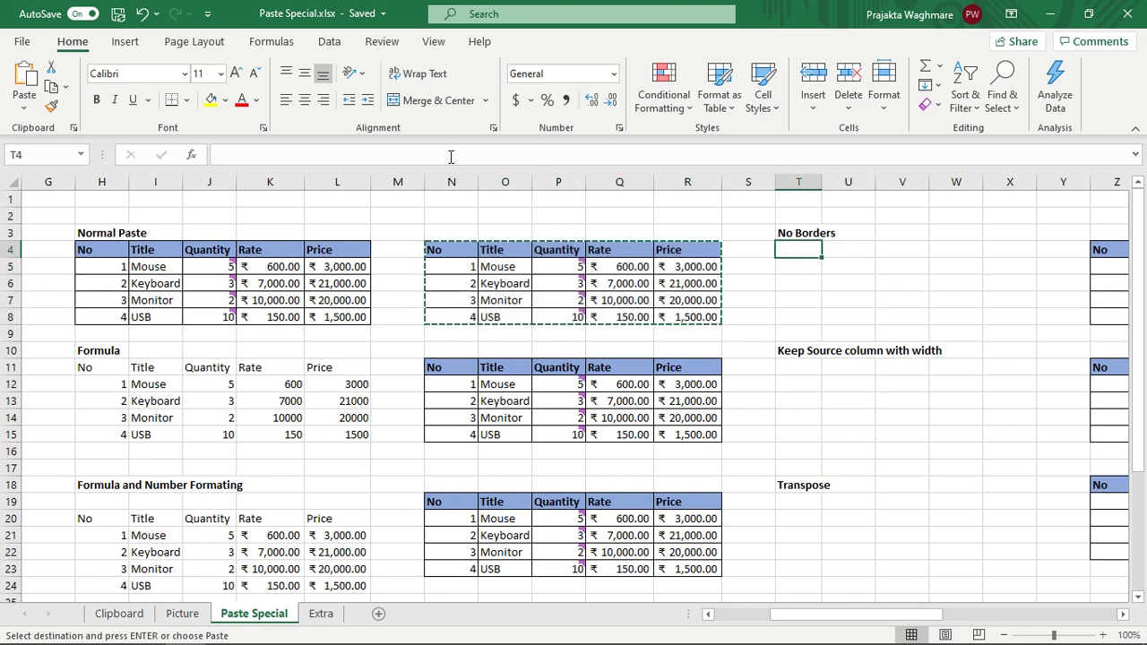
click(24, 100)
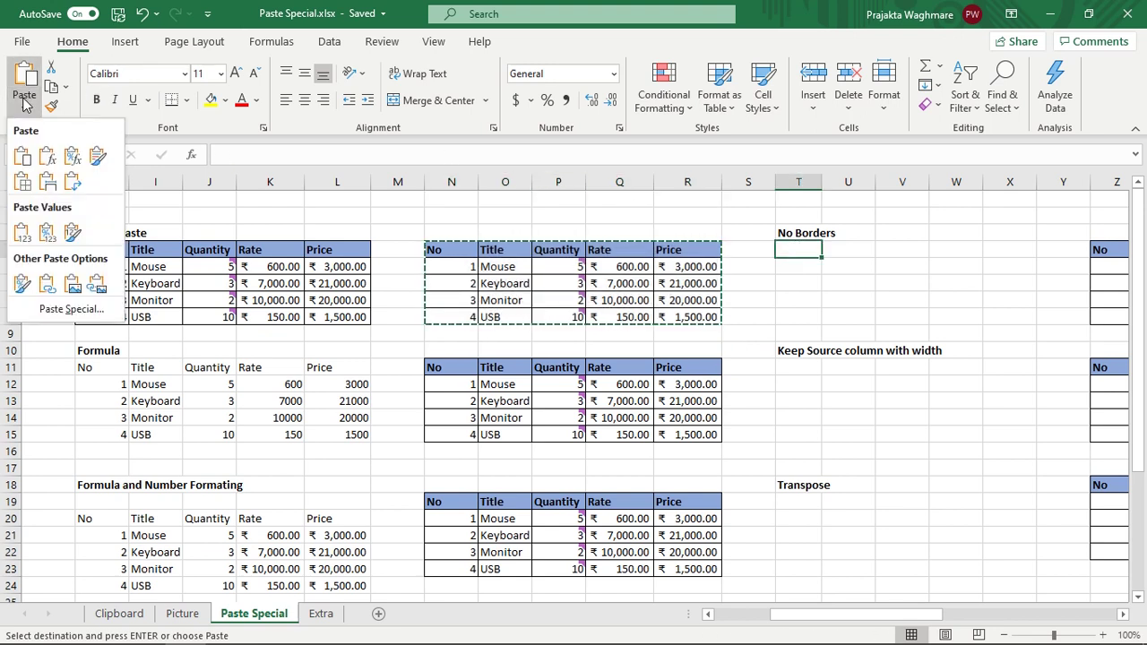
click(17, 184)
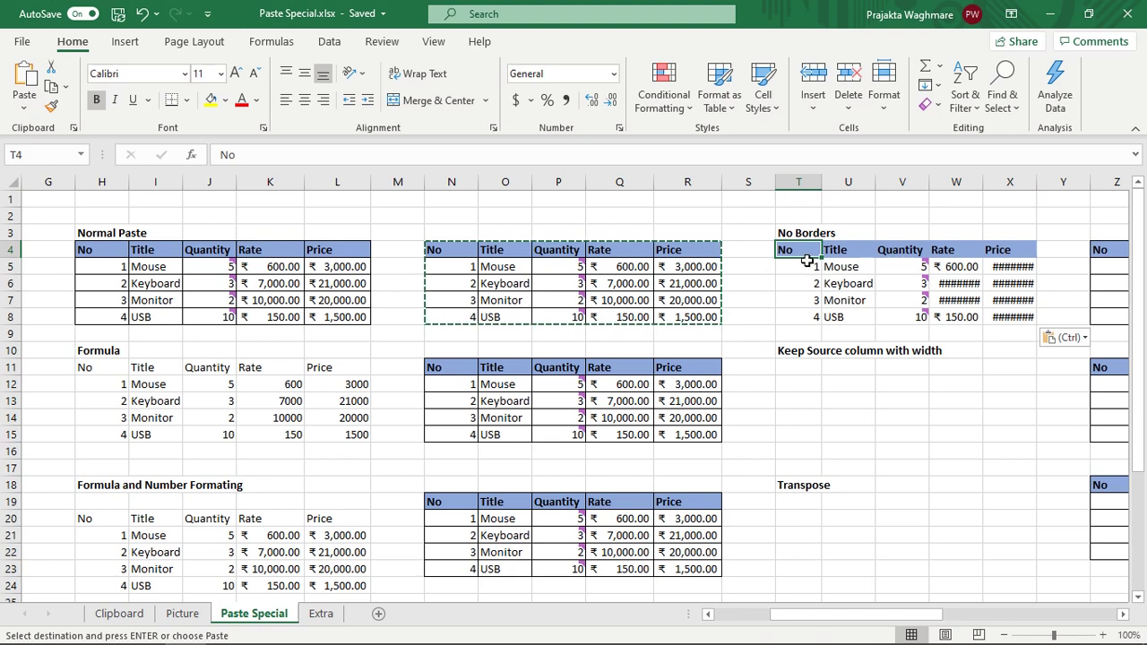
mouse_move(807, 257)
mouse_down()
mouse_move(971, 331)
mouse_move(995, 320)
mouse_up()
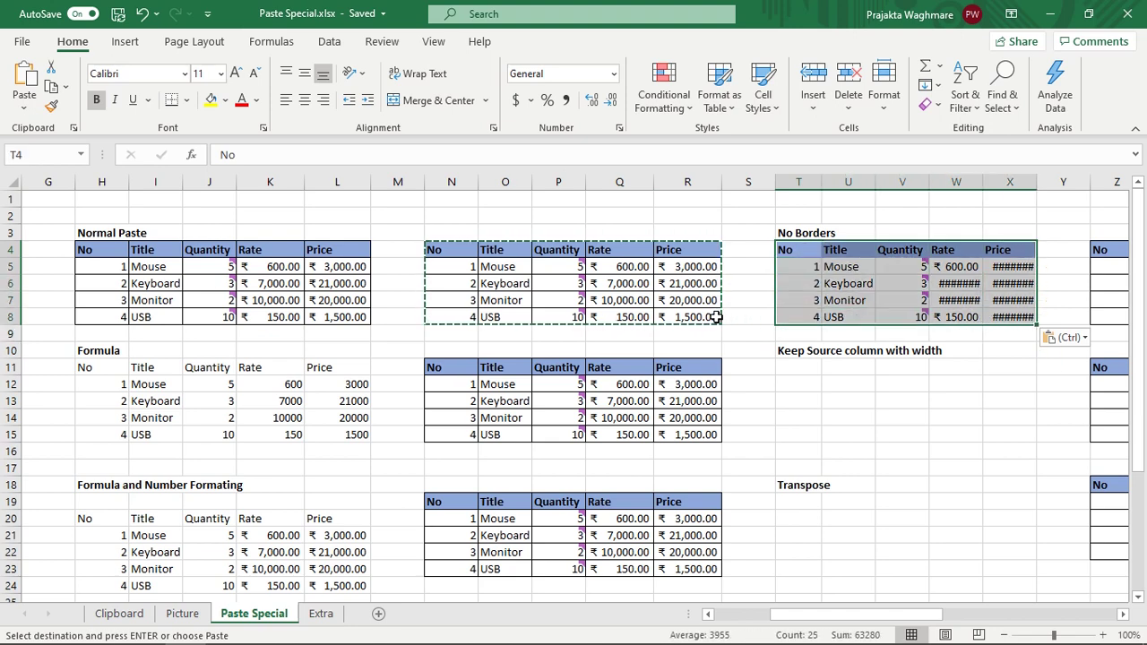
click(820, 309)
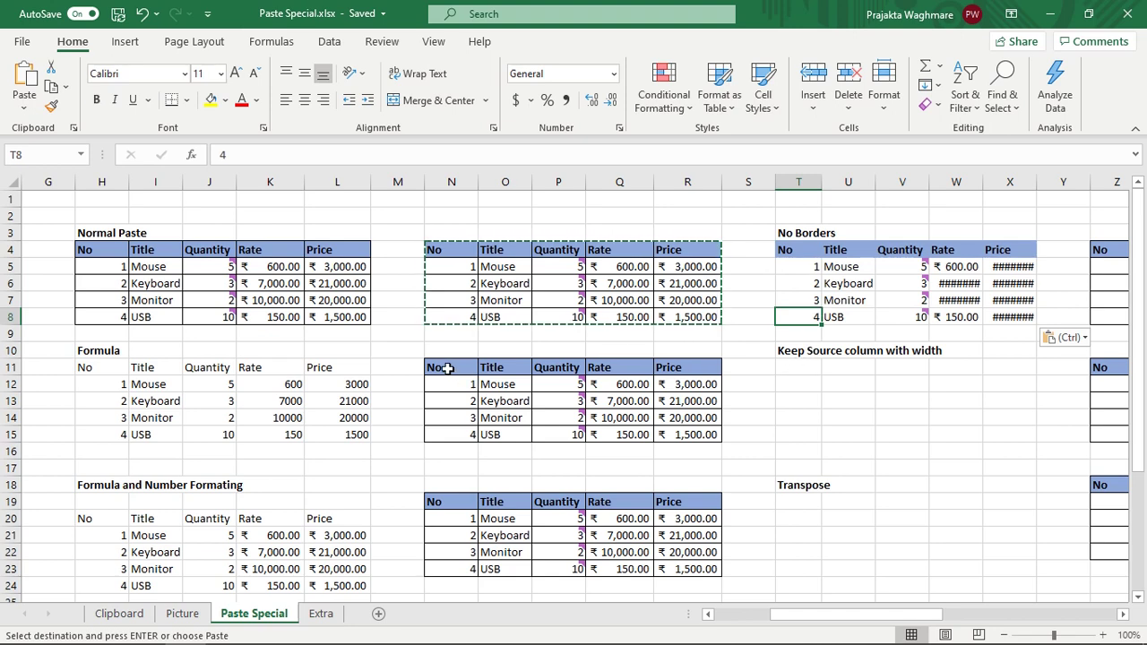
Copy the product table beside the Formula section.
click(797, 352)
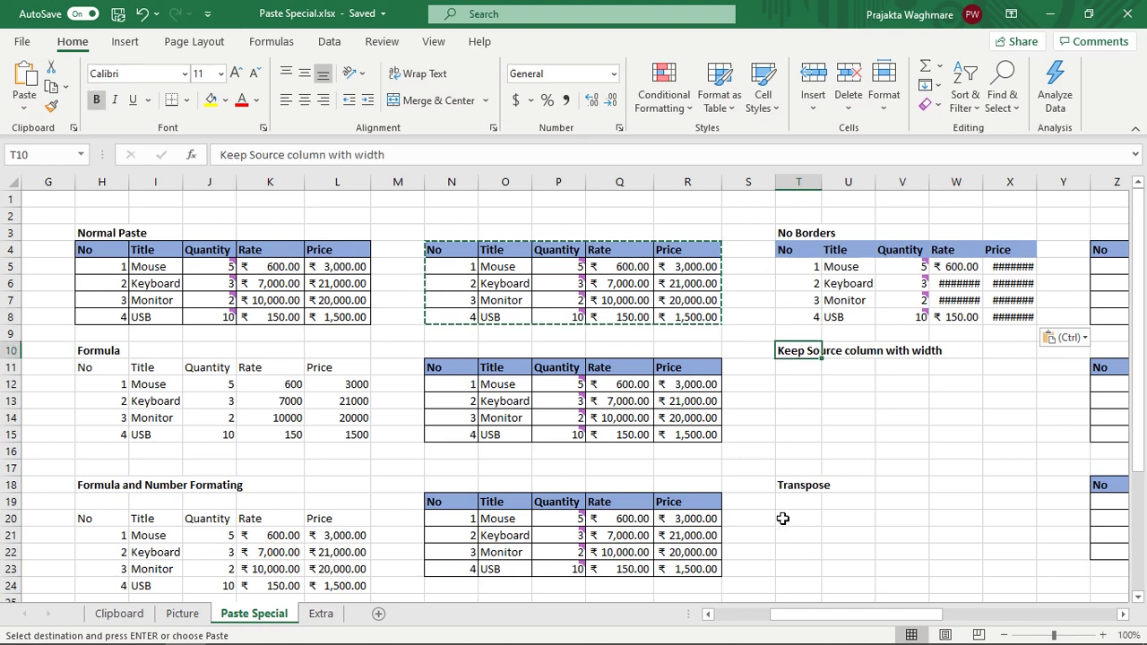
drag(446, 372, 671, 431)
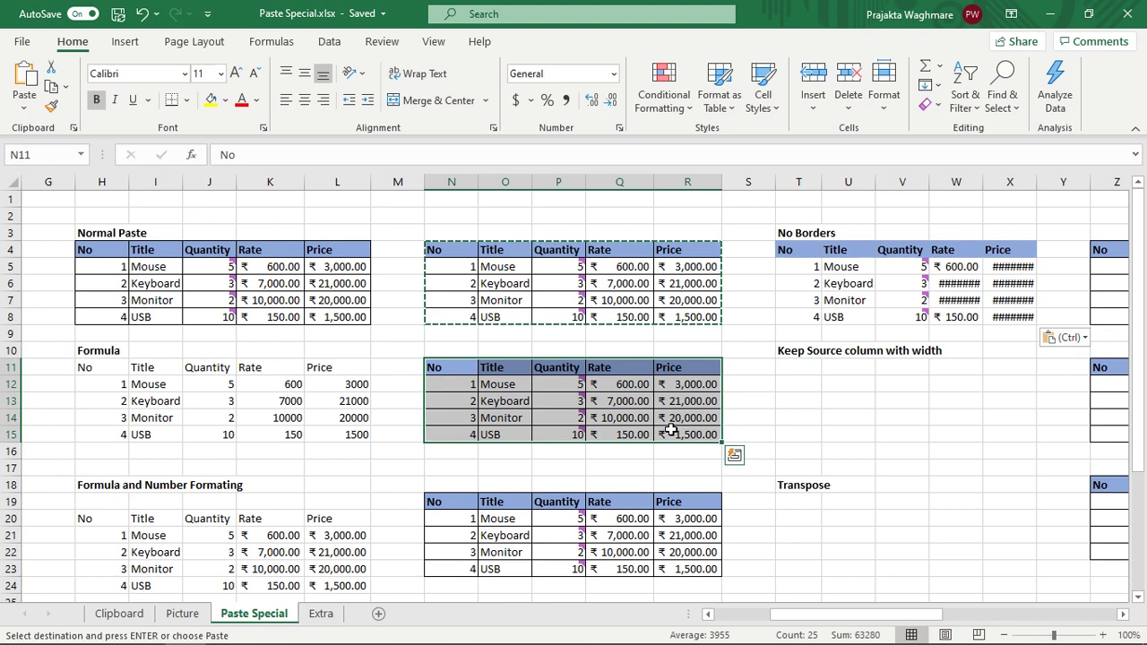
key(ctrl+c)
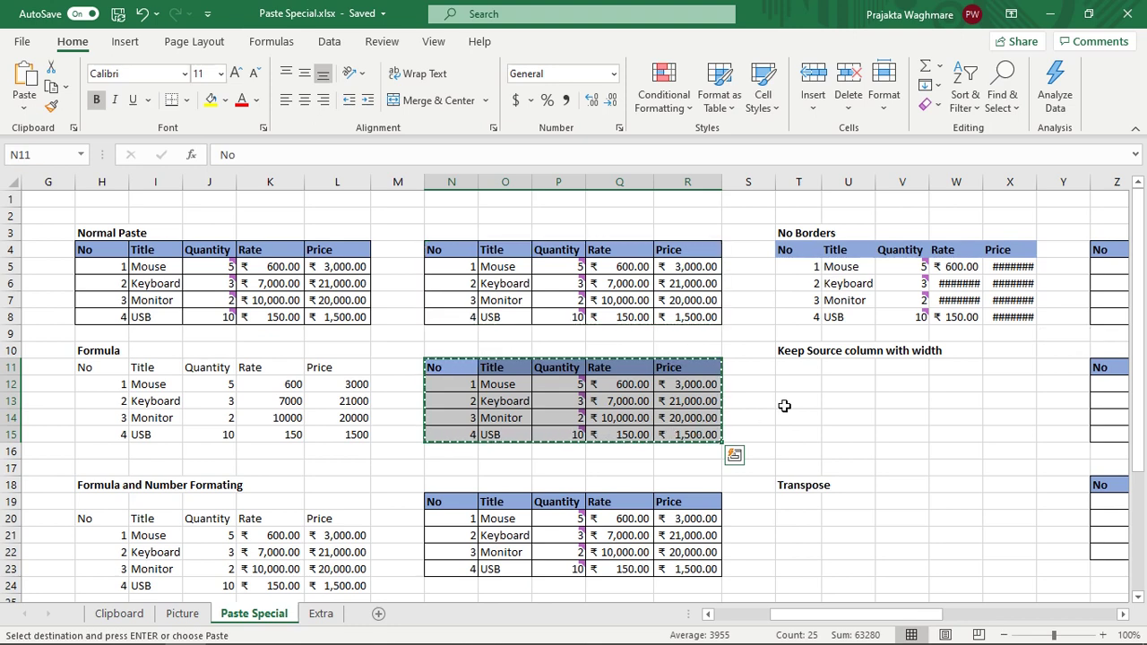
Paste it at T11 with Keep Source Column Widths and check its Rate and Price cells.
click(793, 376)
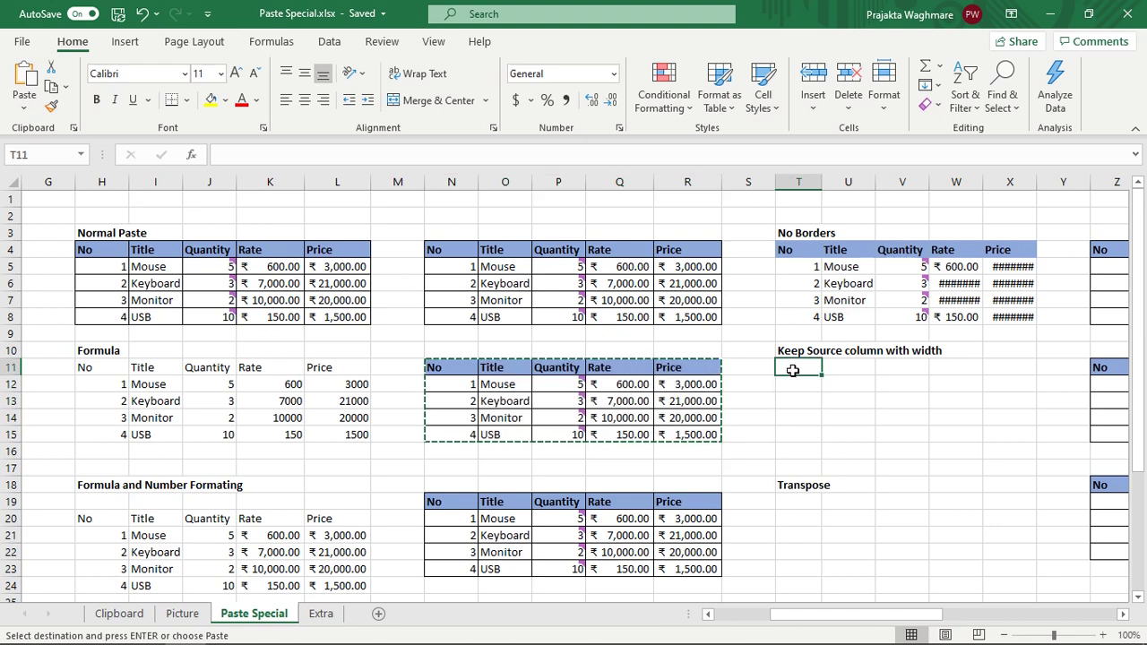
click(11, 109)
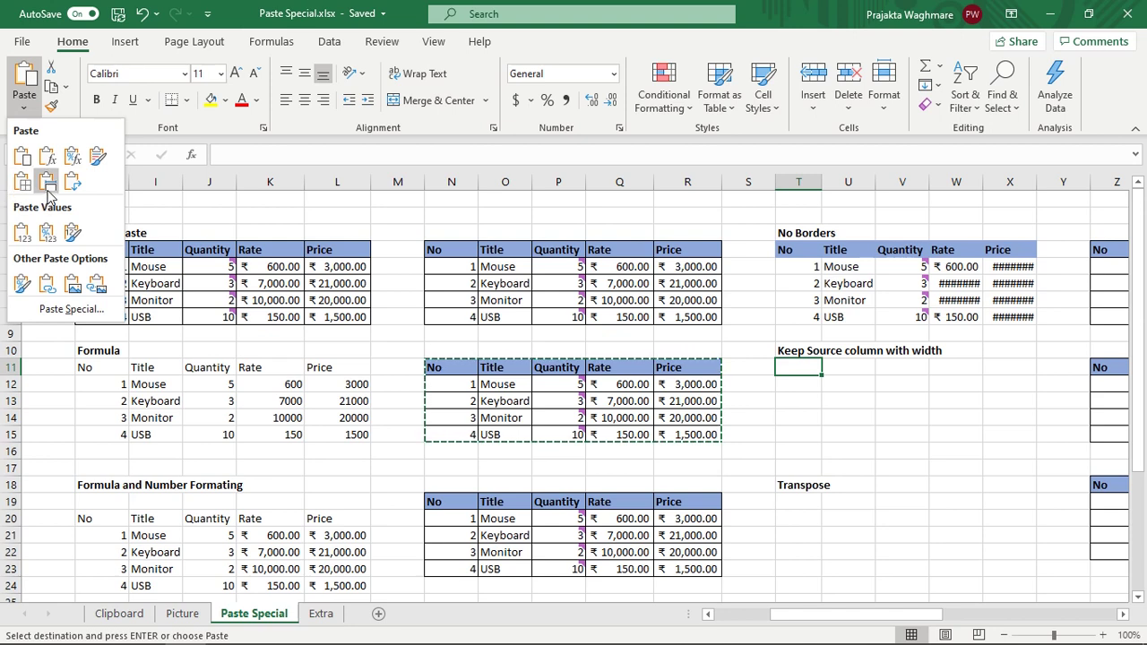
click(49, 184)
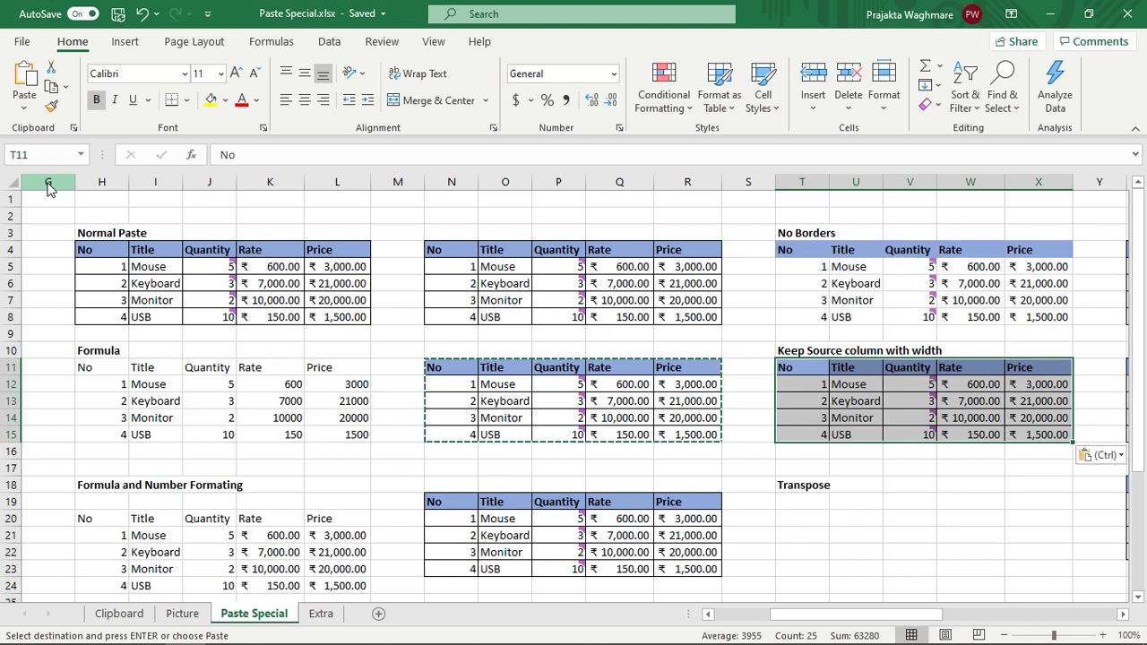
click(1016, 402)
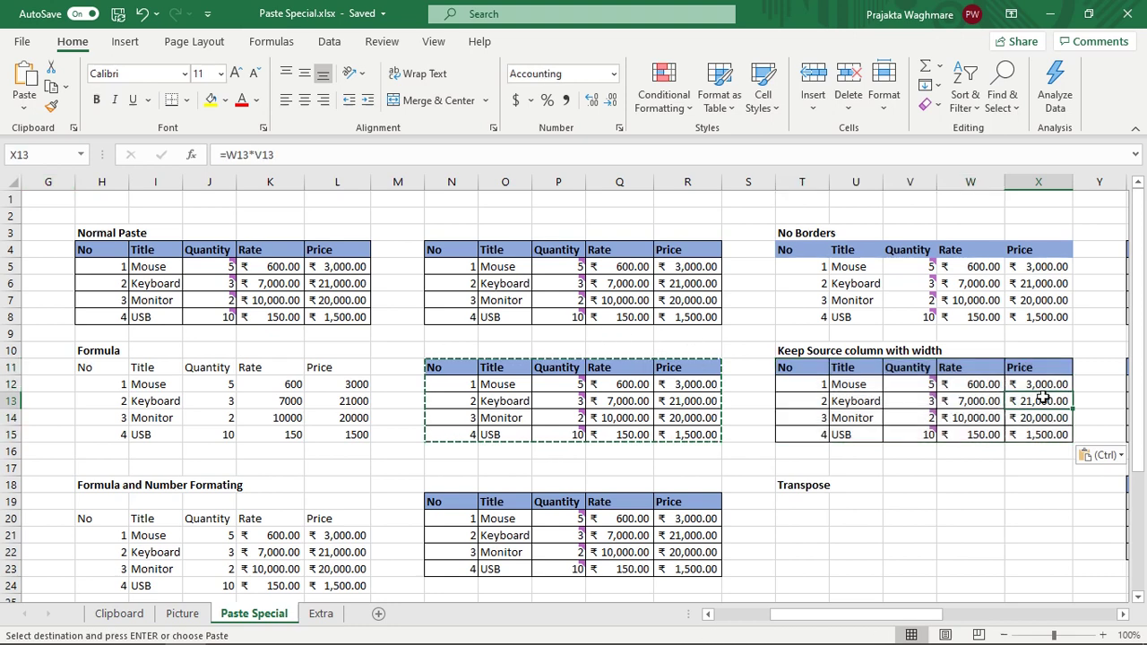
click(975, 402)
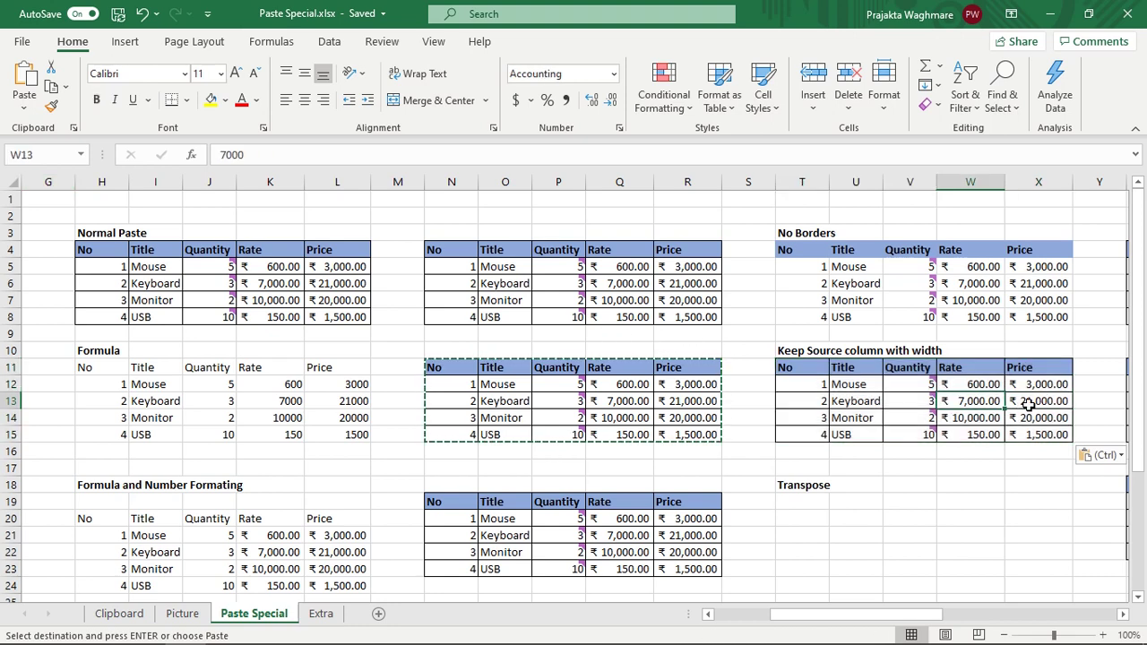
click(1040, 405)
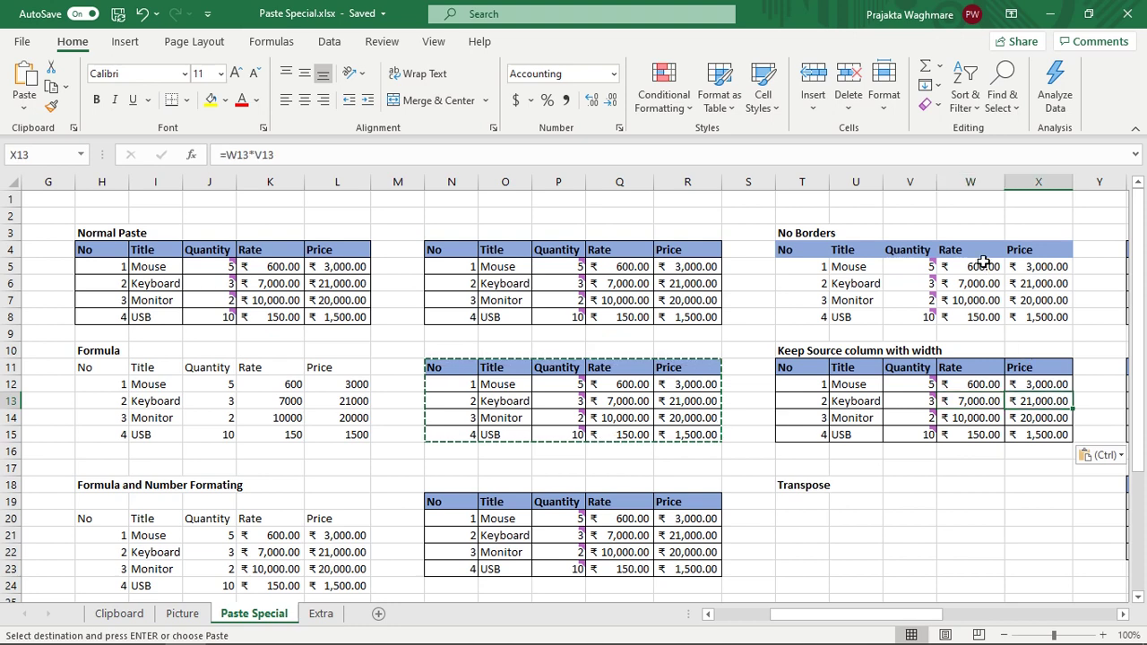
Compare the pasted Rate and Price column widths with the source columns.
click(952, 181)
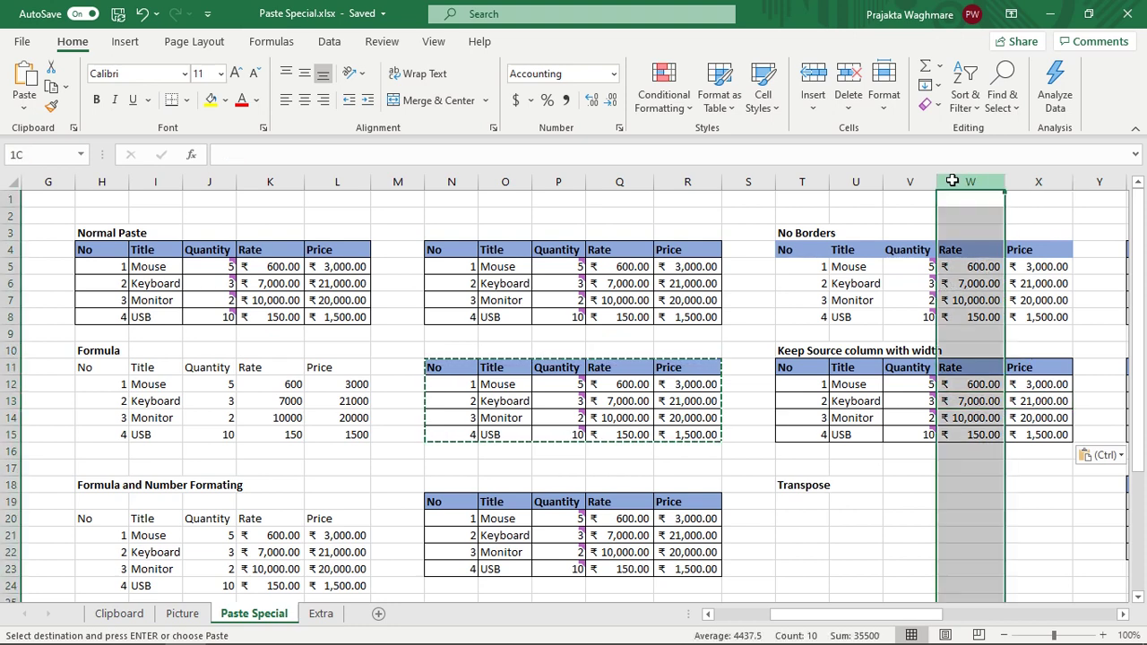
drag(963, 181, 1029, 181)
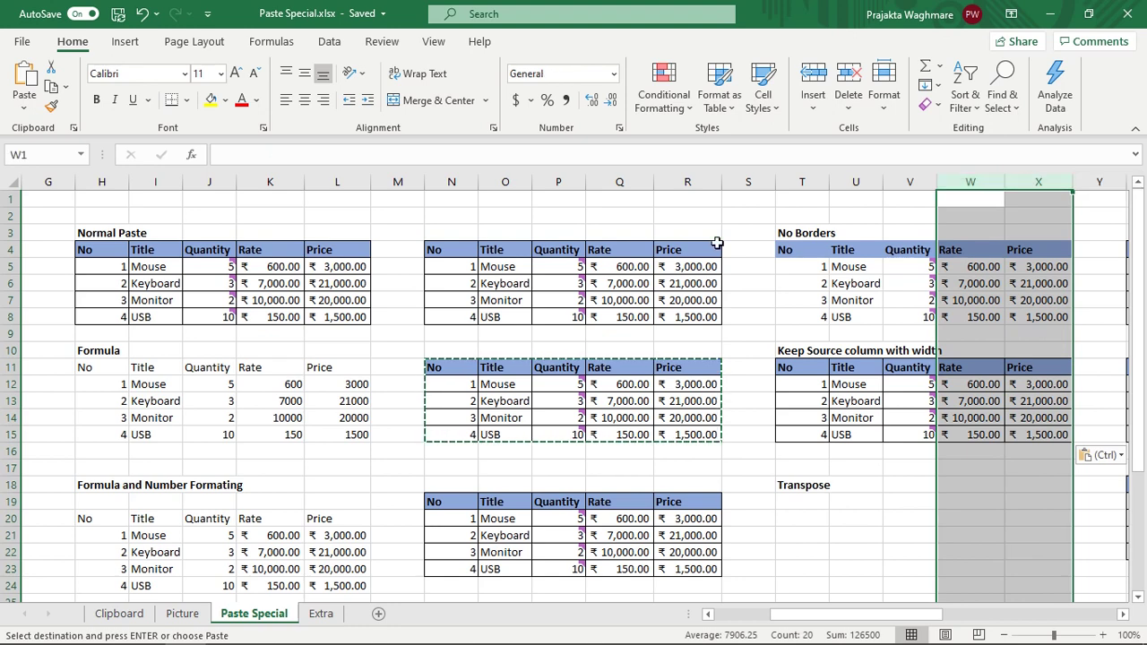
drag(614, 181, 686, 181)
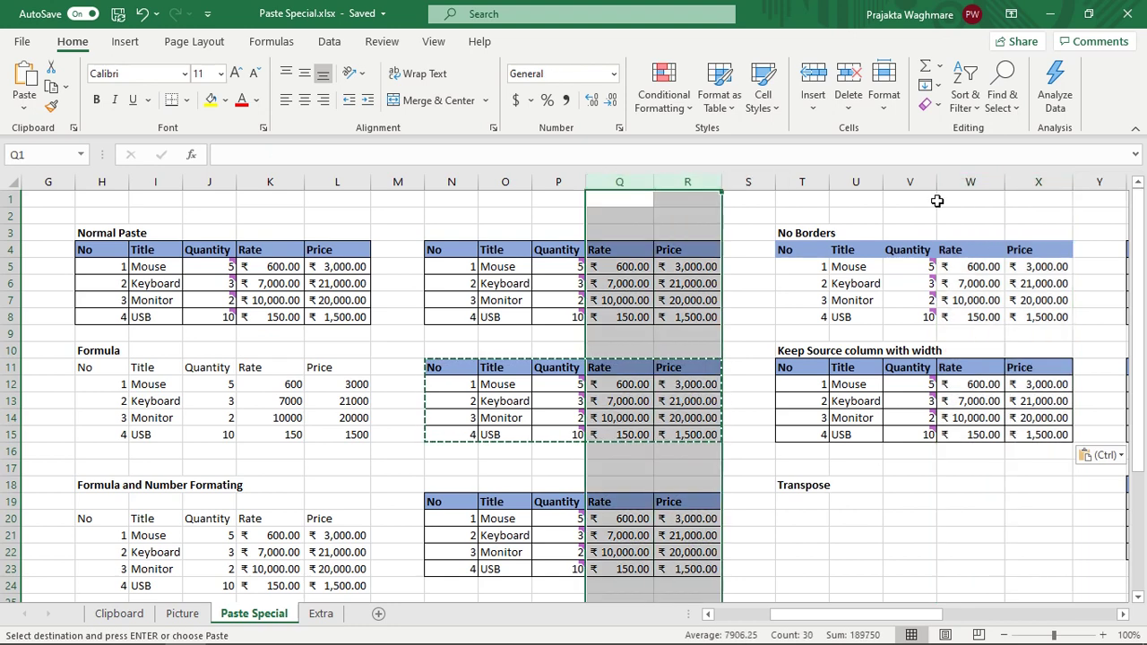
drag(971, 181, 1031, 181)
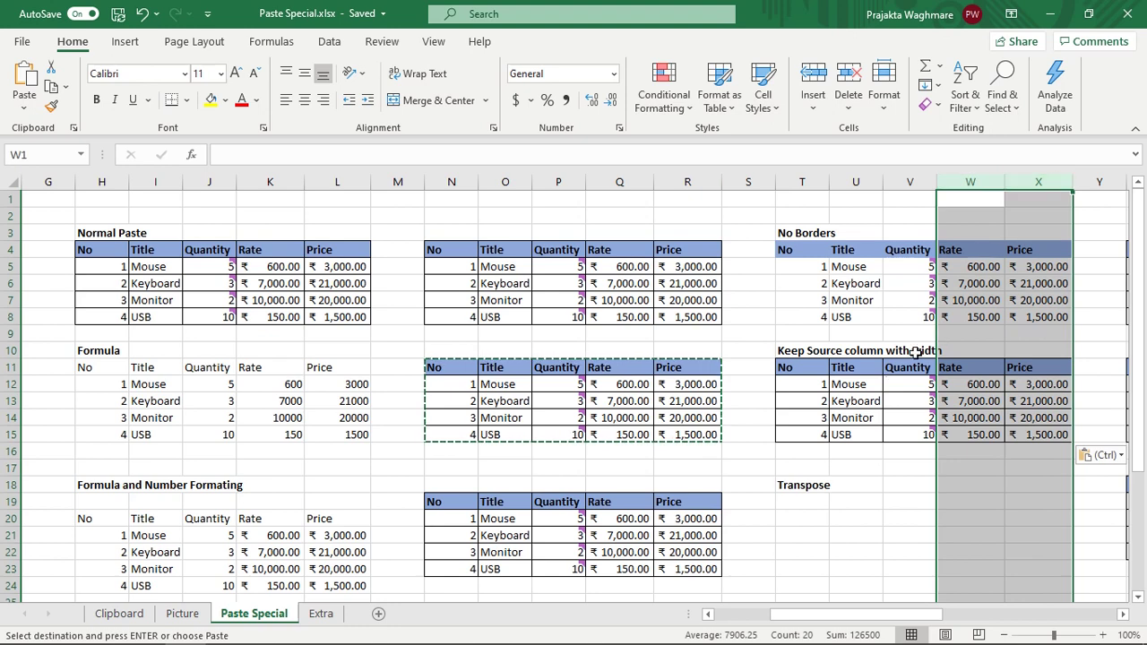
click(878, 384)
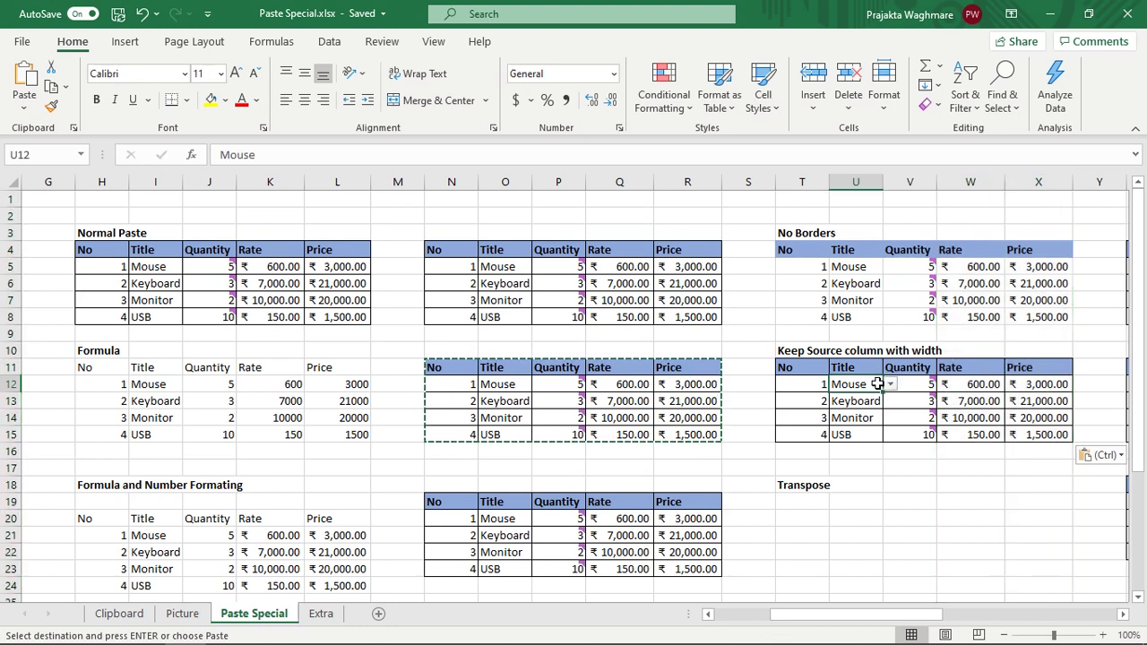
click(921, 484)
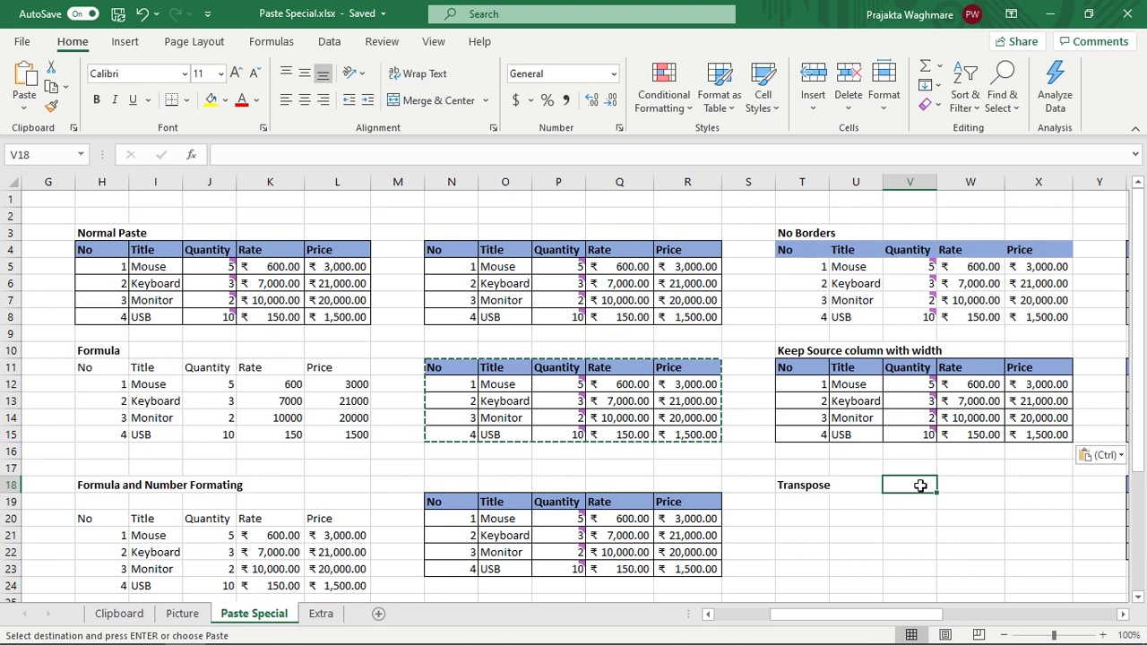
drag(1145, 355, 1143, 368)
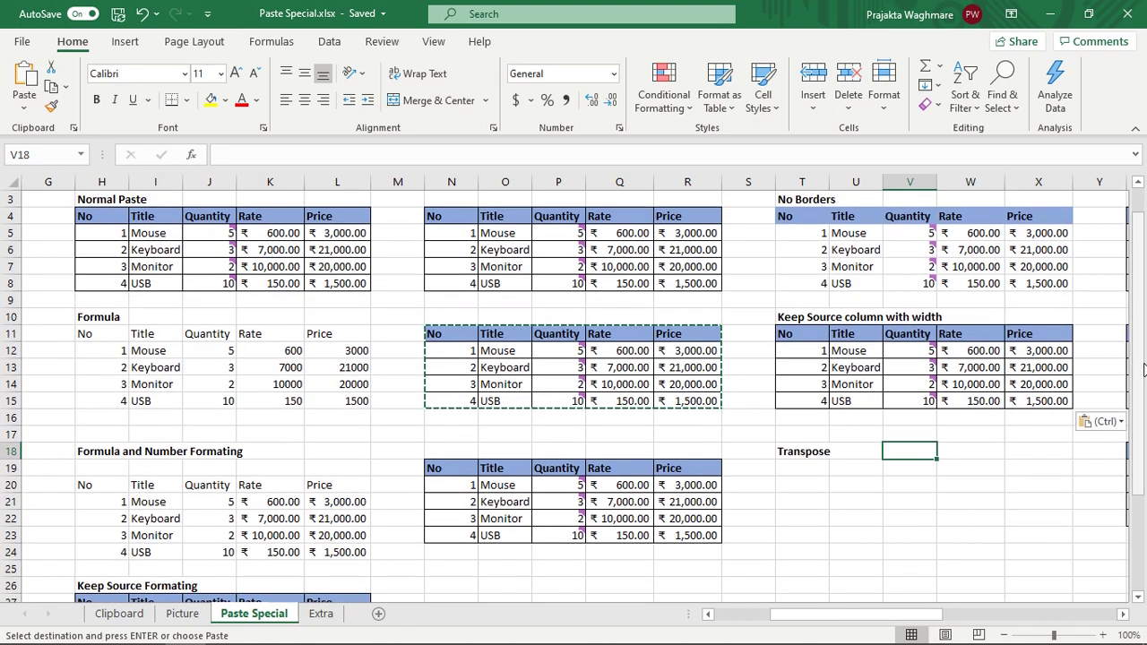
Copy the product table in N19:R23.
key(Escape)
click(804, 452)
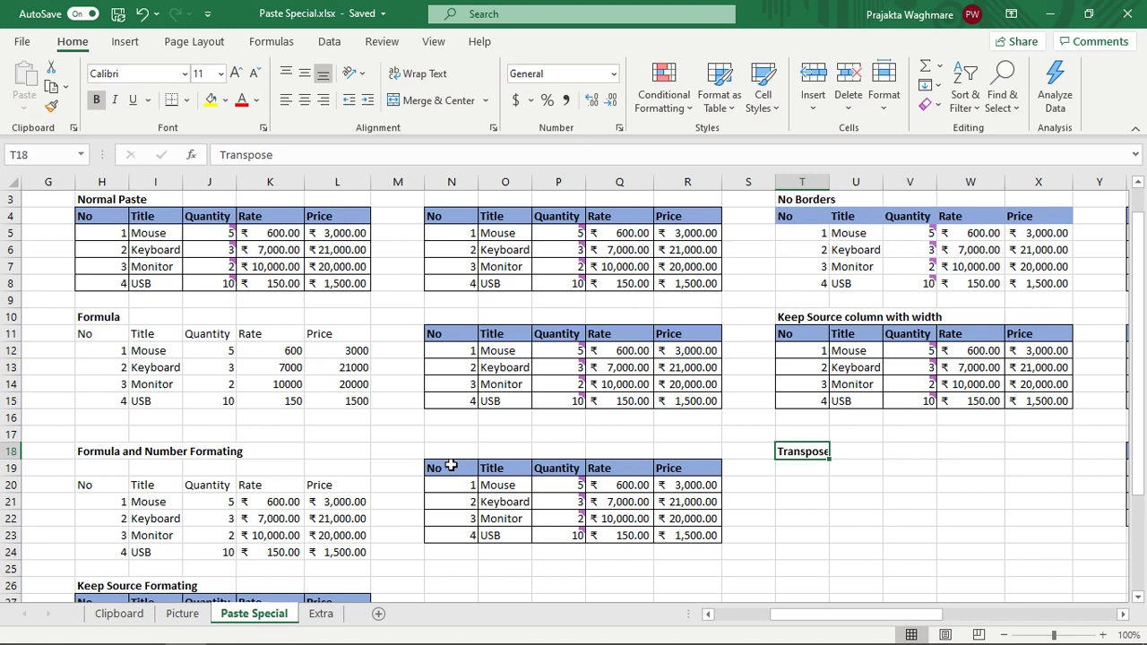
drag(440, 467, 677, 537)
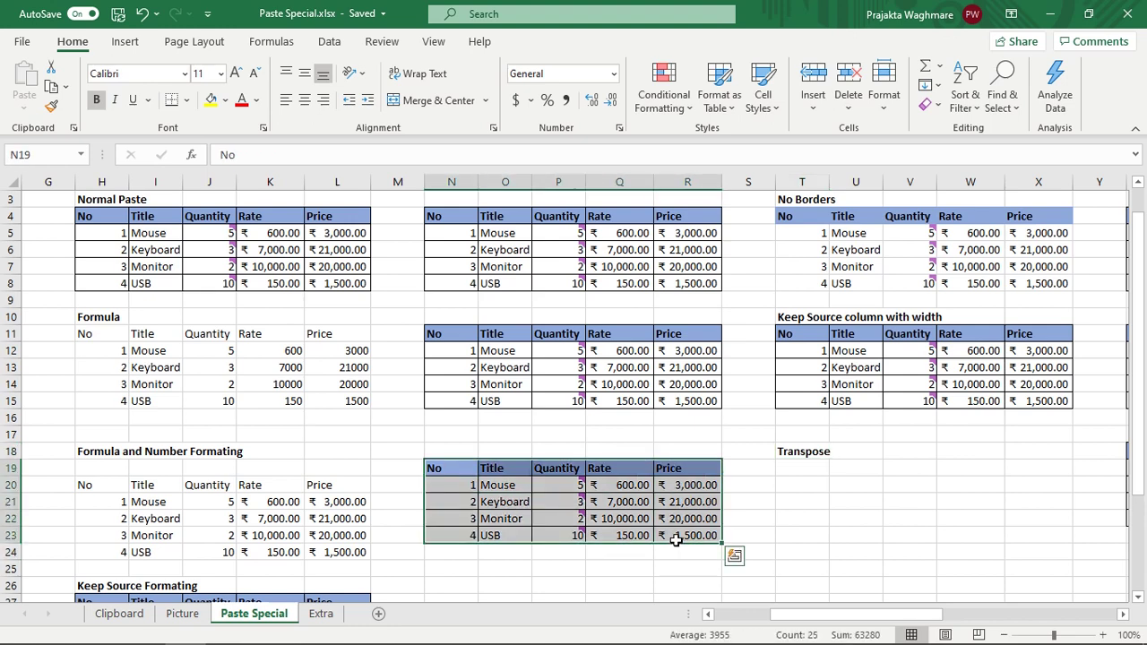
key(ctrl+c)
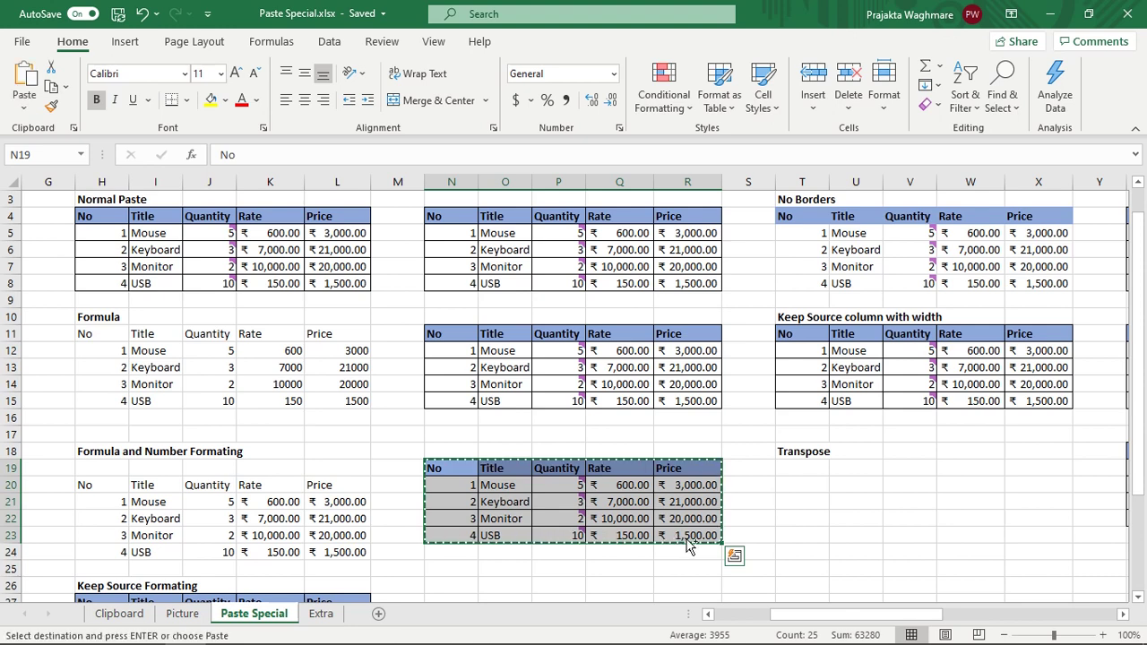
key(ctrl+q)
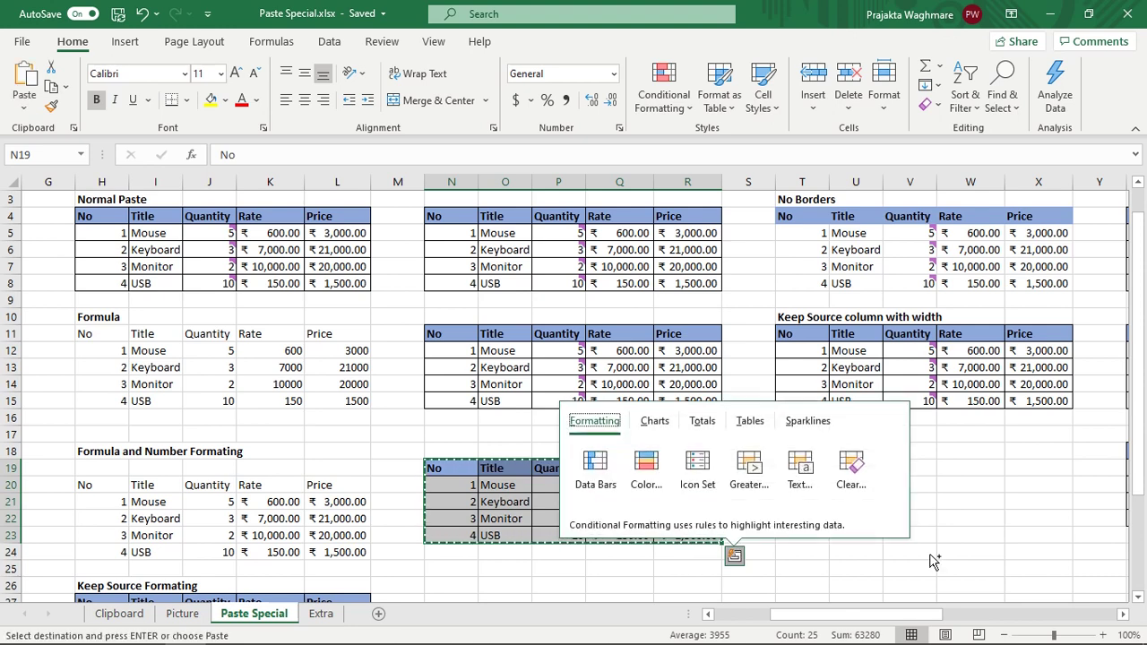
click(933, 559)
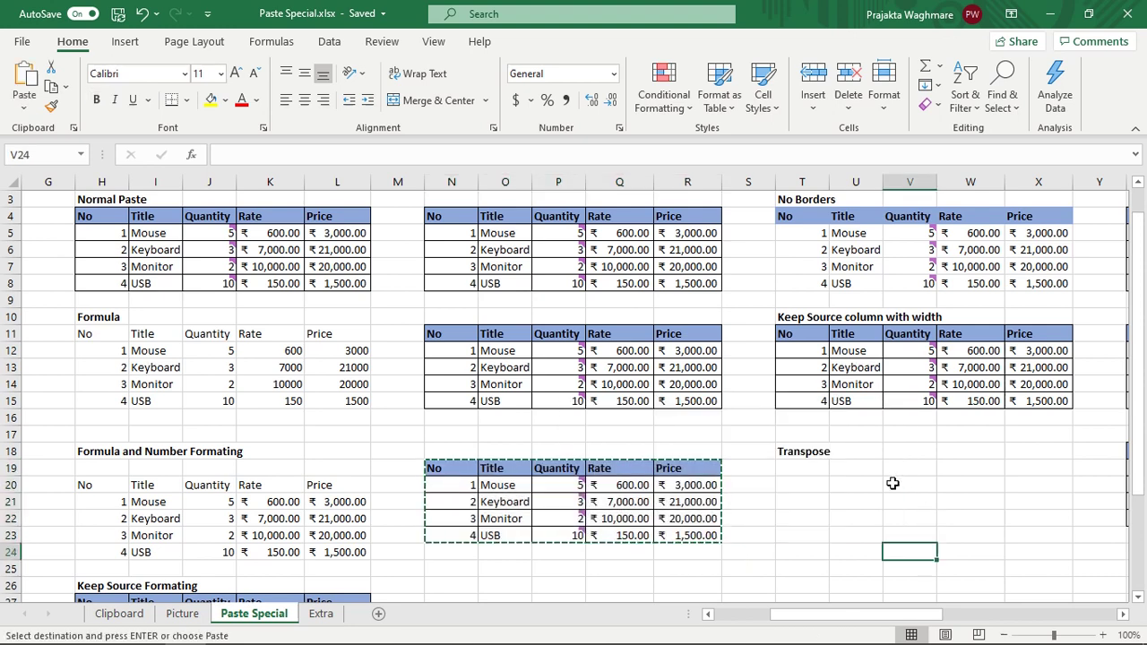
Paste it transposed at T19, leaving some Rate values showing hashes.
click(804, 472)
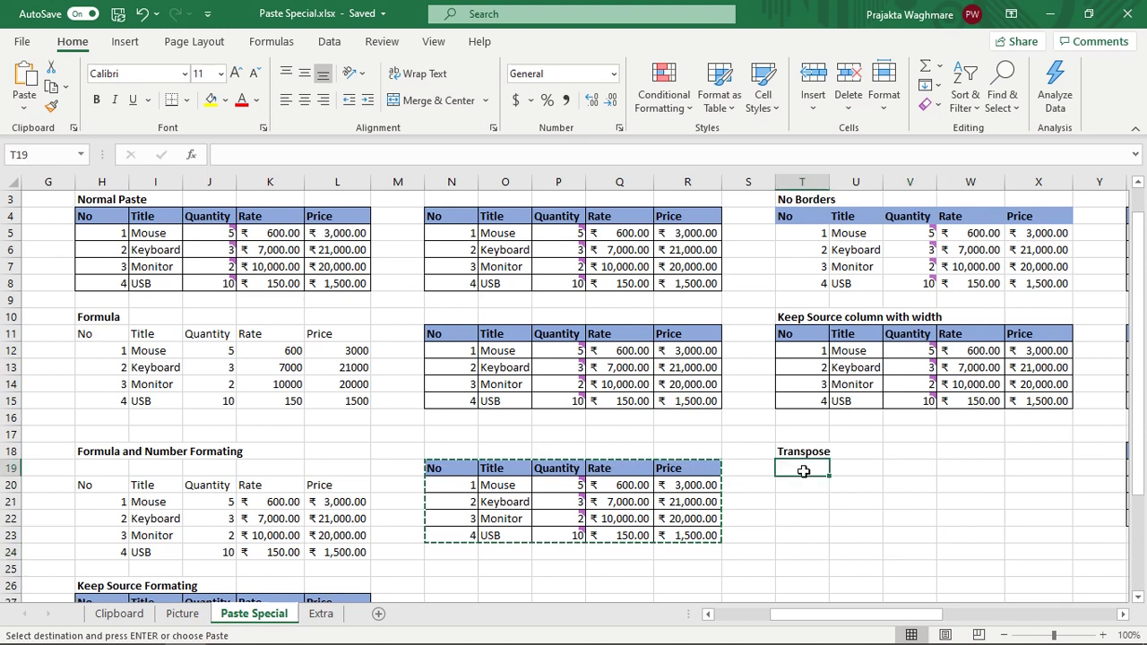
click(20, 113)
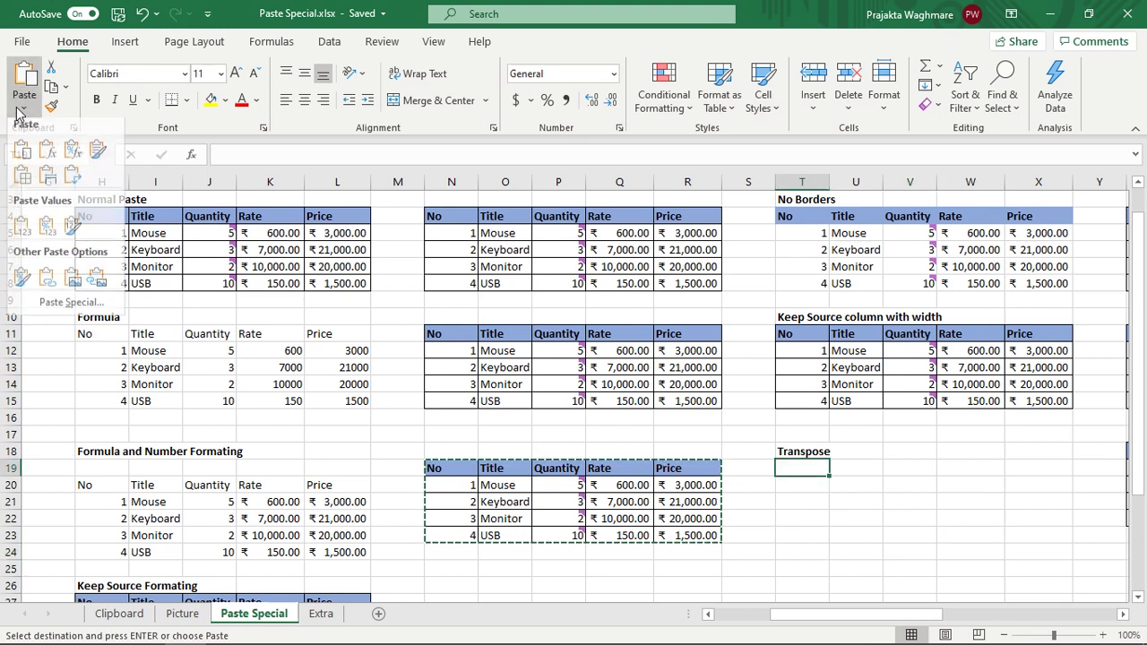
click(73, 182)
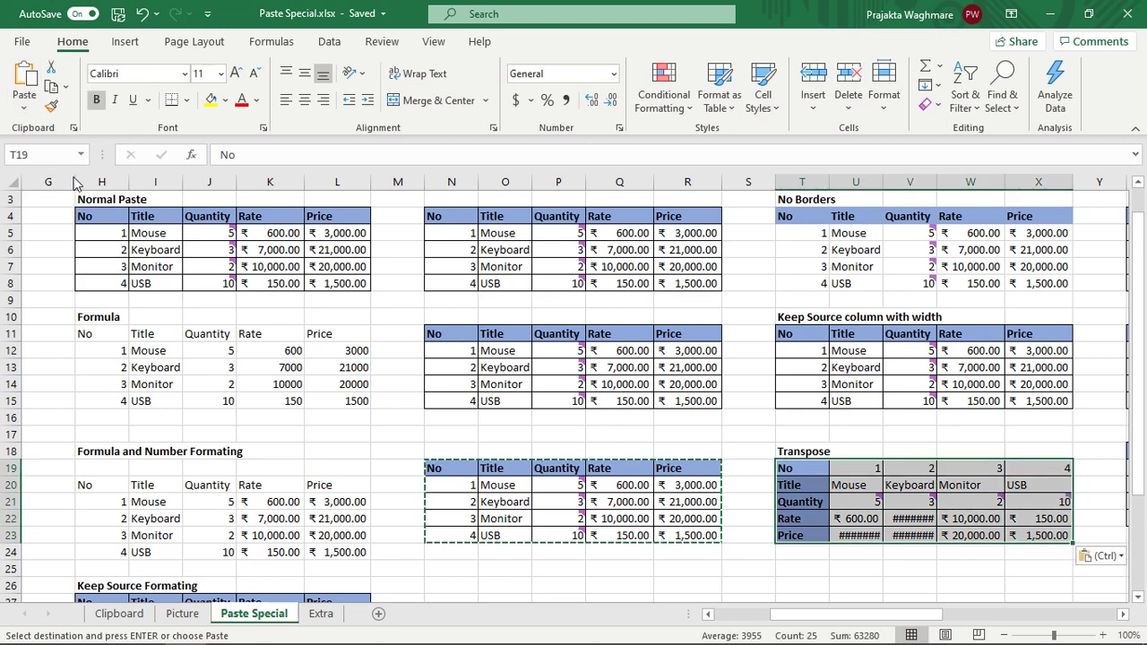
click(887, 518)
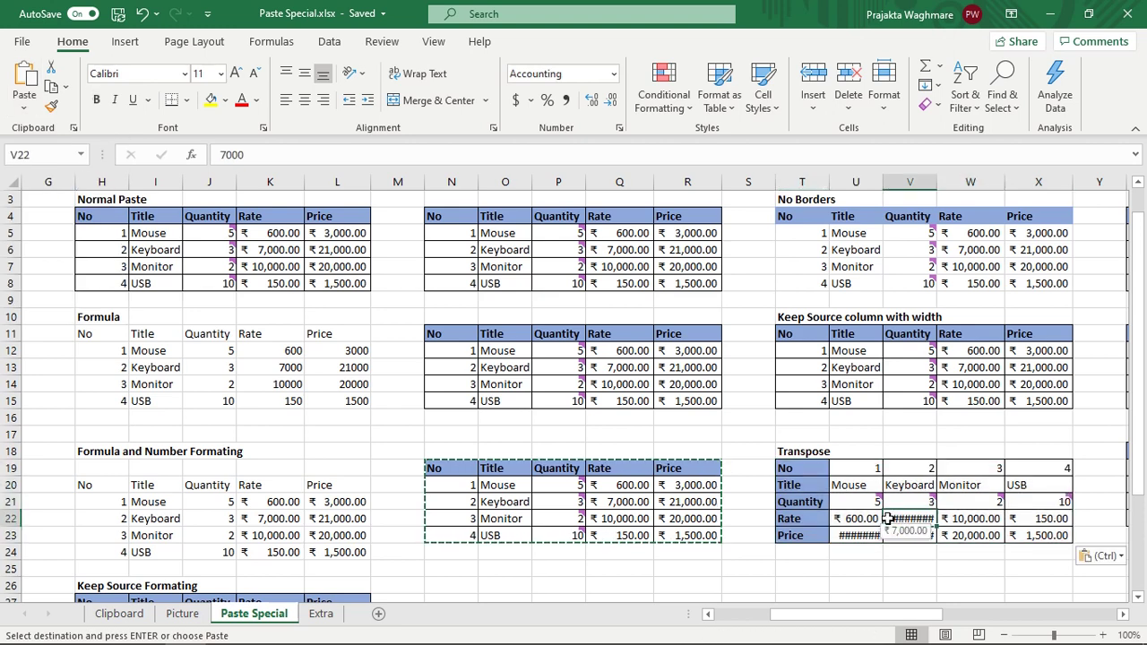
click(816, 516)
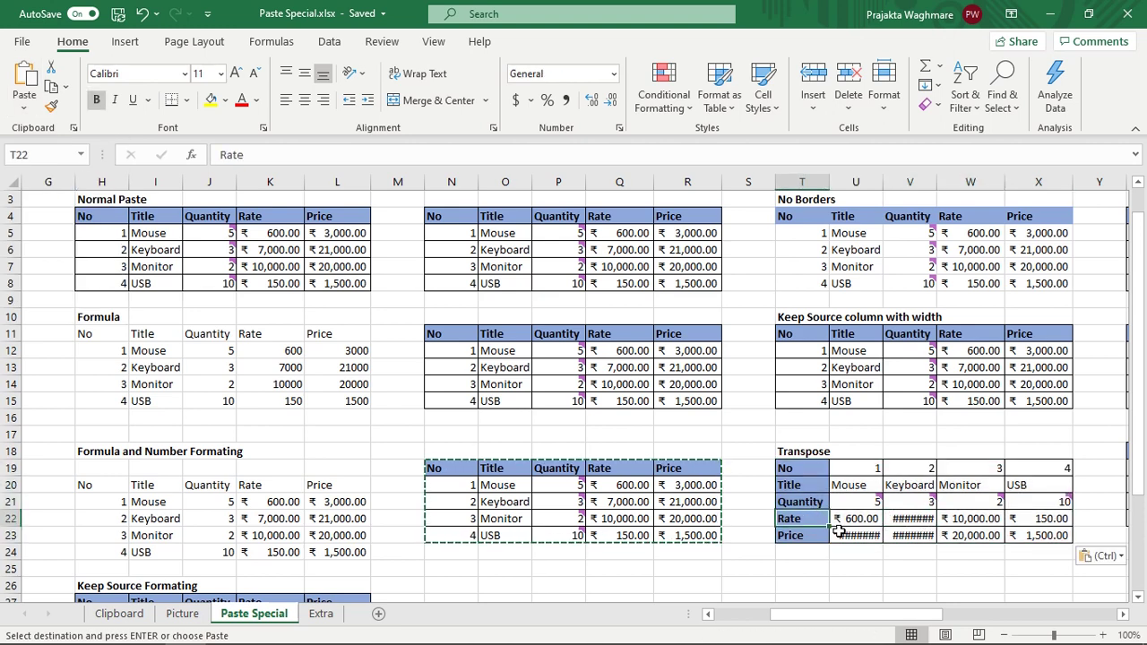
Autofit columns T through X so every transposed value shows.
drag(802, 173, 1039, 182)
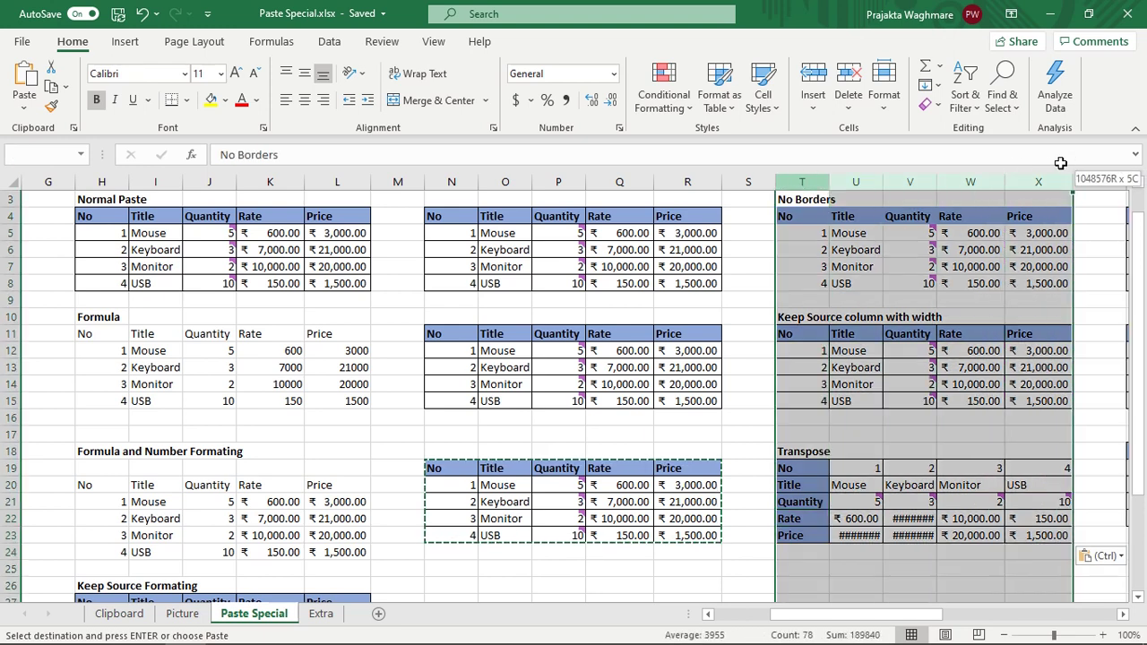
double_click(886, 184)
click(837, 484)
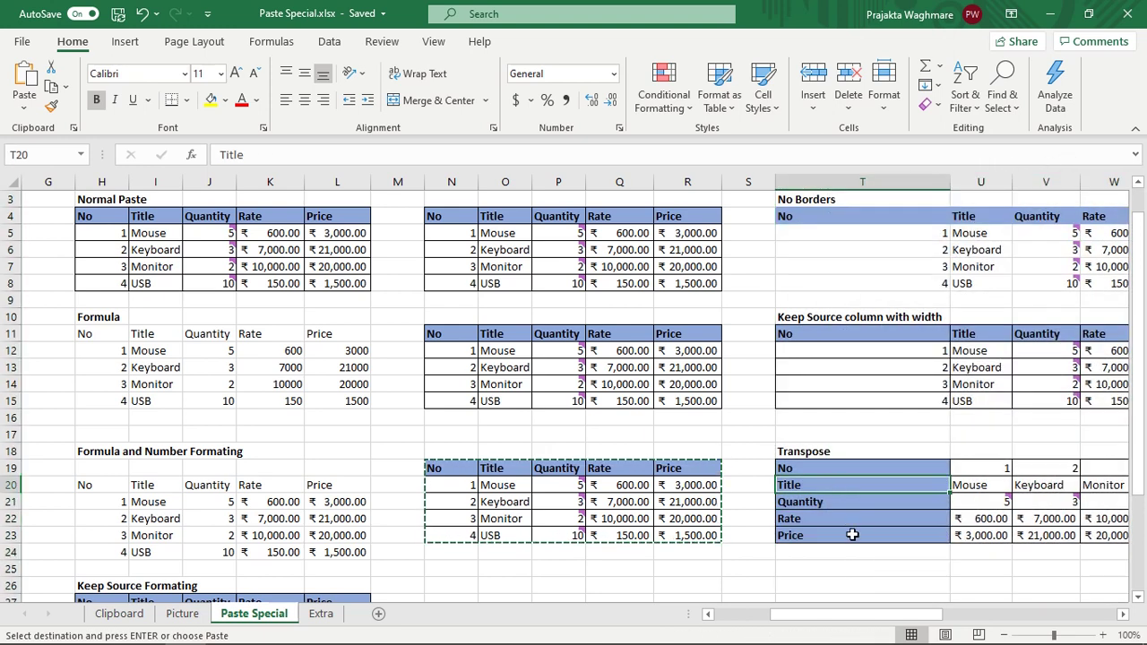
click(852, 534)
Compare the transposed No values with the source table's headers and No column.
click(1031, 468)
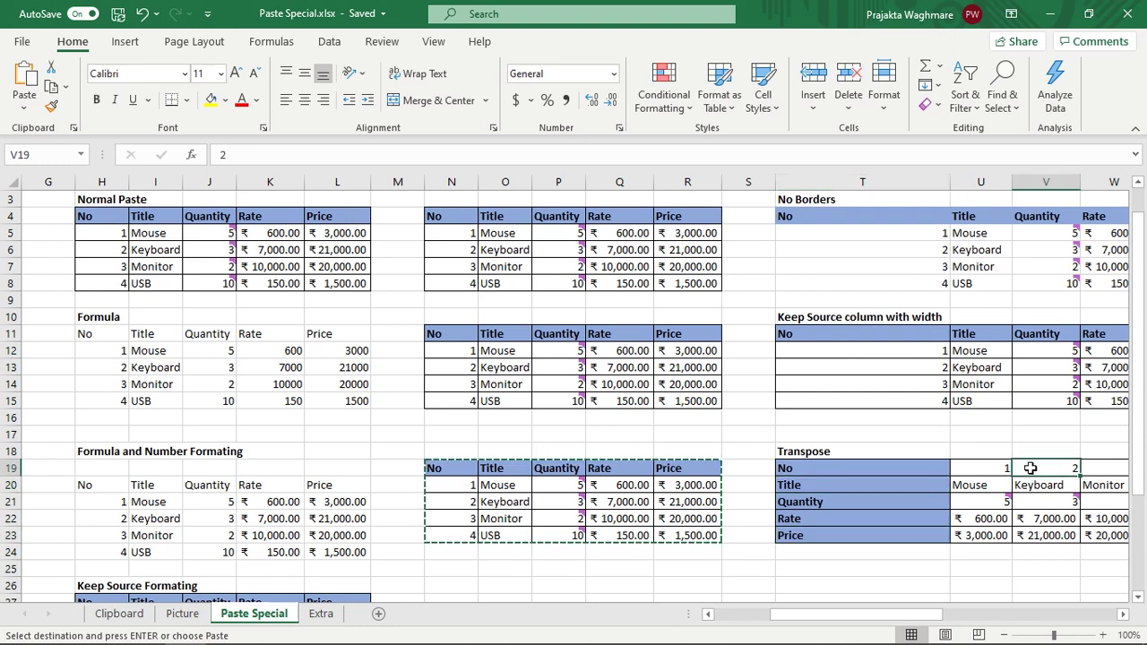
click(1099, 468)
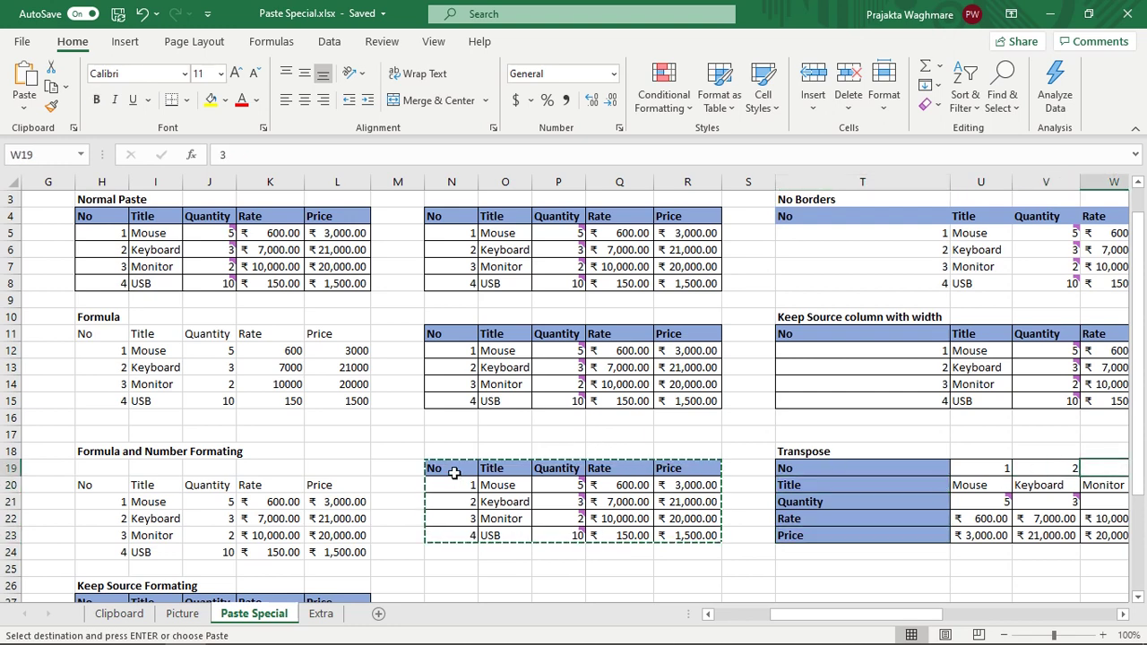
drag(440, 468, 564, 468)
drag(447, 492, 455, 534)
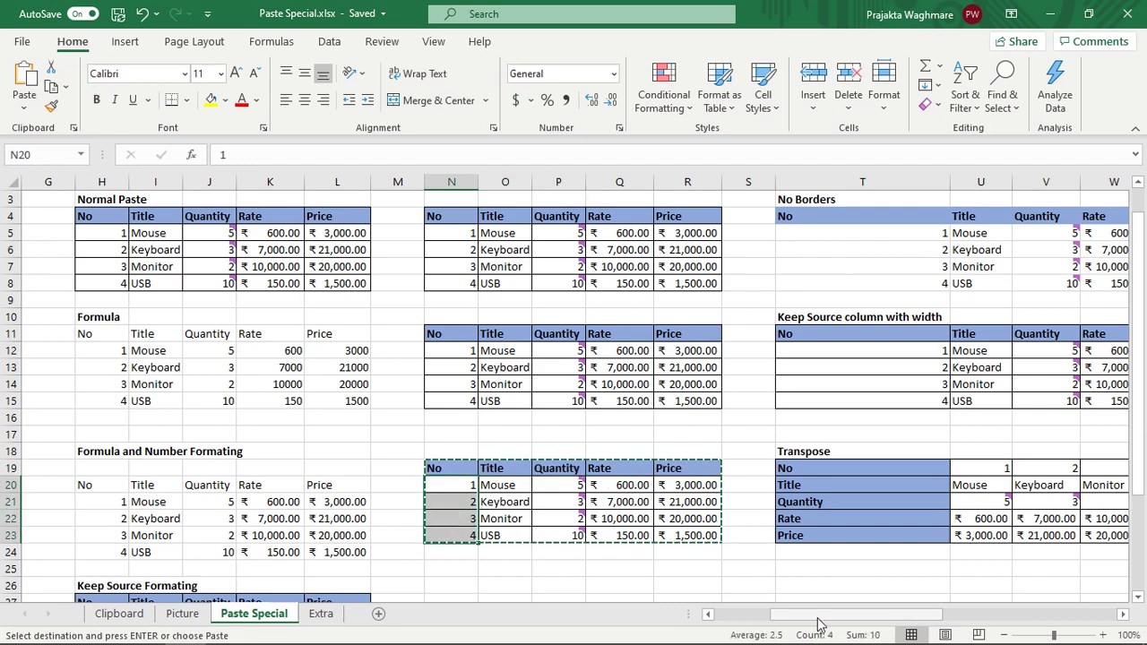
drag(825, 617, 900, 618)
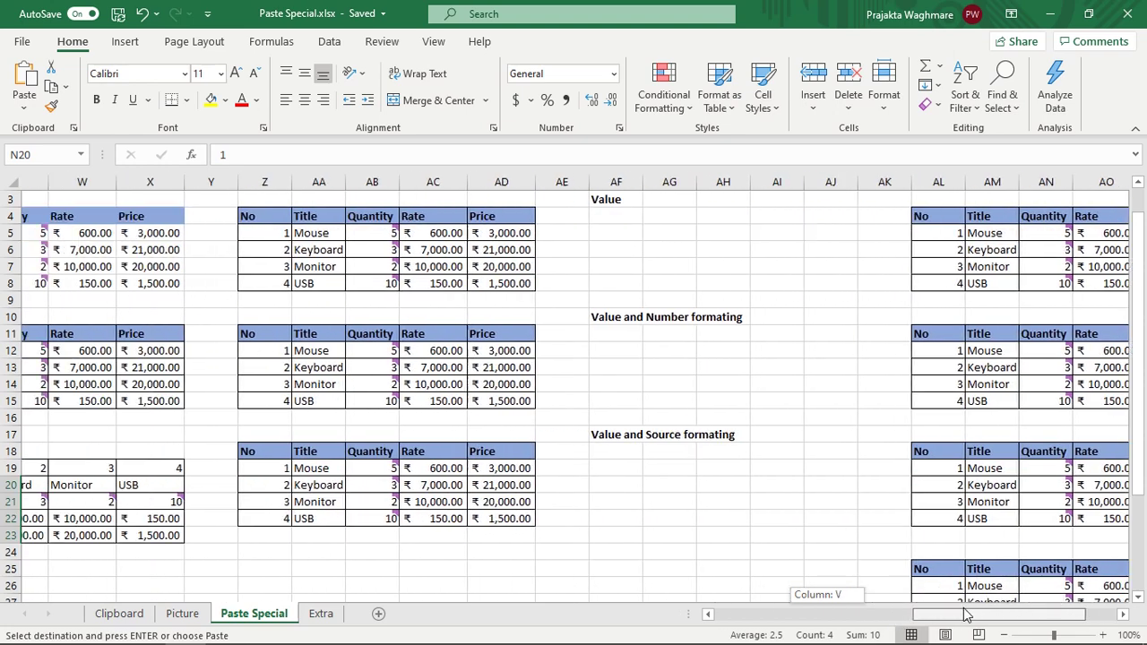
drag(899, 618, 959, 618)
Select the product table in Z4:AD8 and paste it as Values at AF4.
scroll(1140, 320, up, 1)
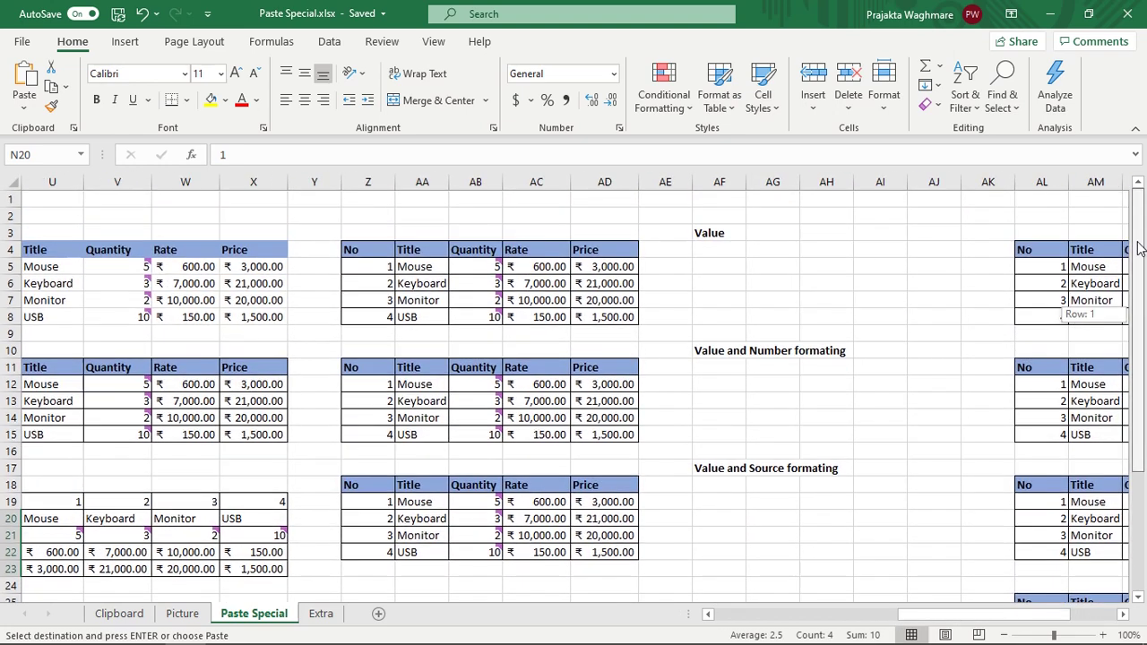
click(736, 231)
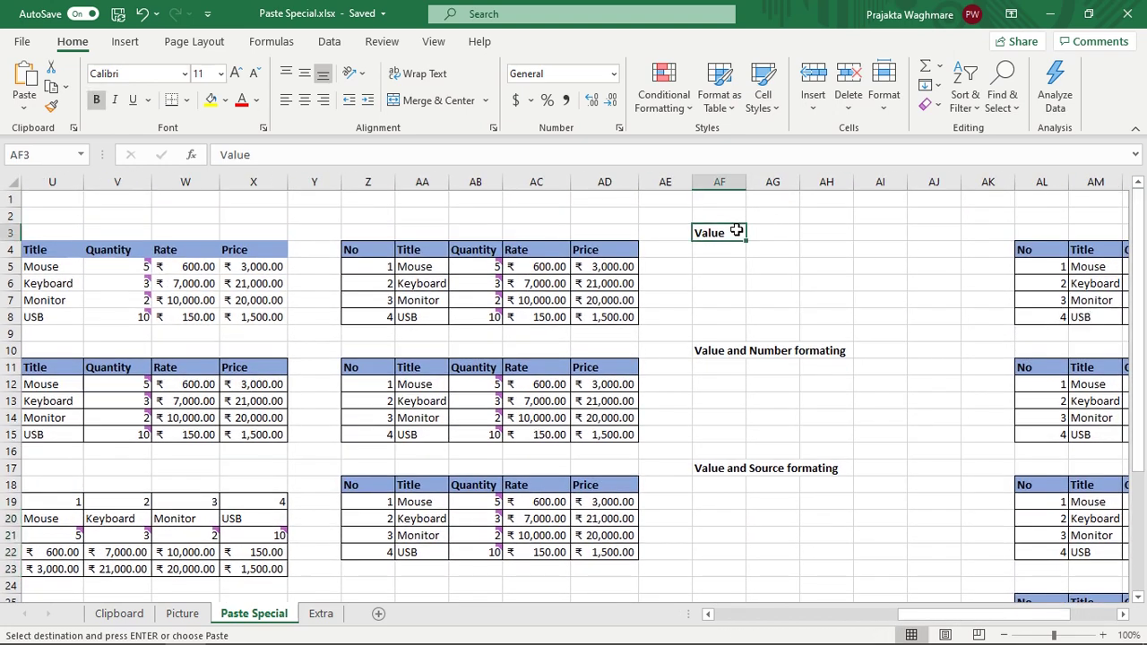
drag(369, 250, 600, 317)
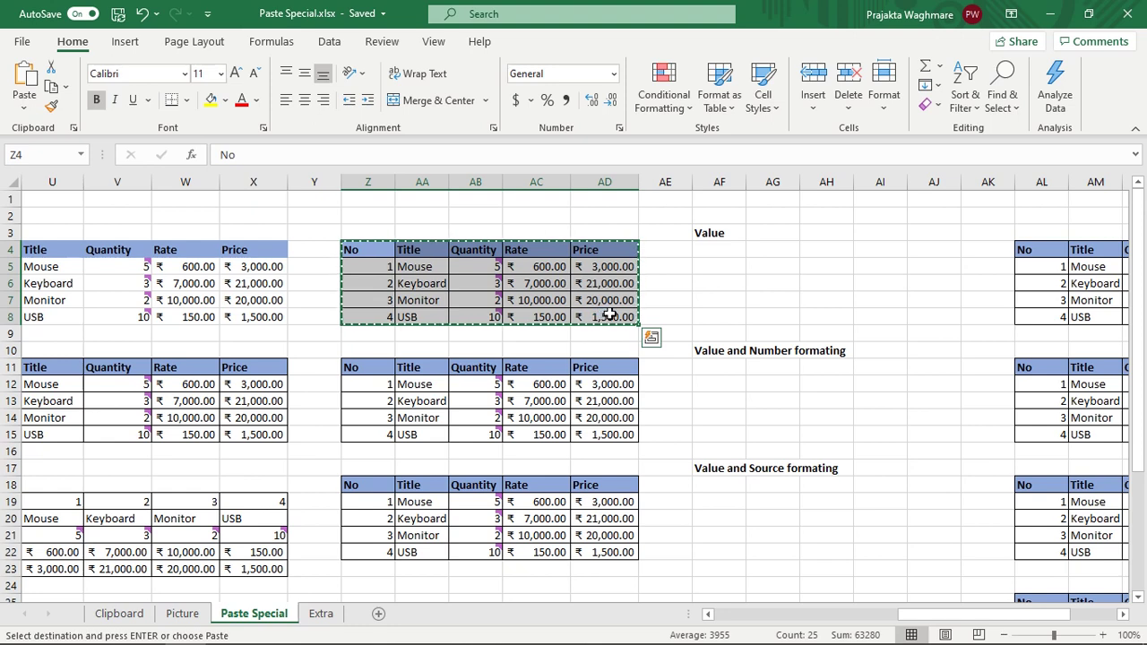
click(721, 254)
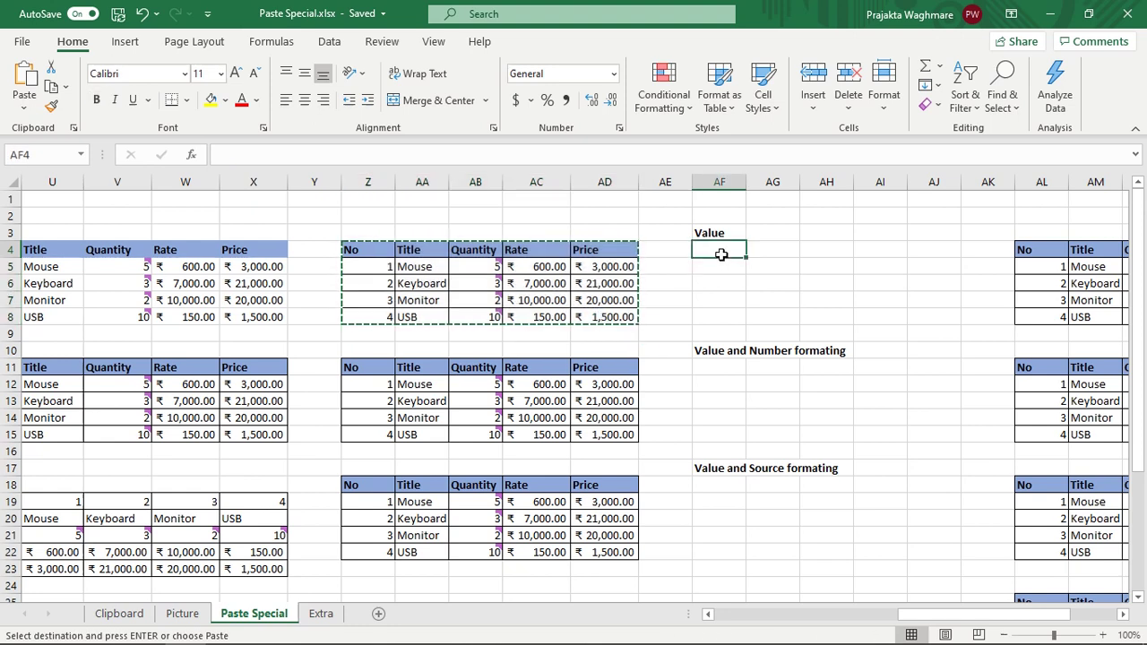
click(21, 110)
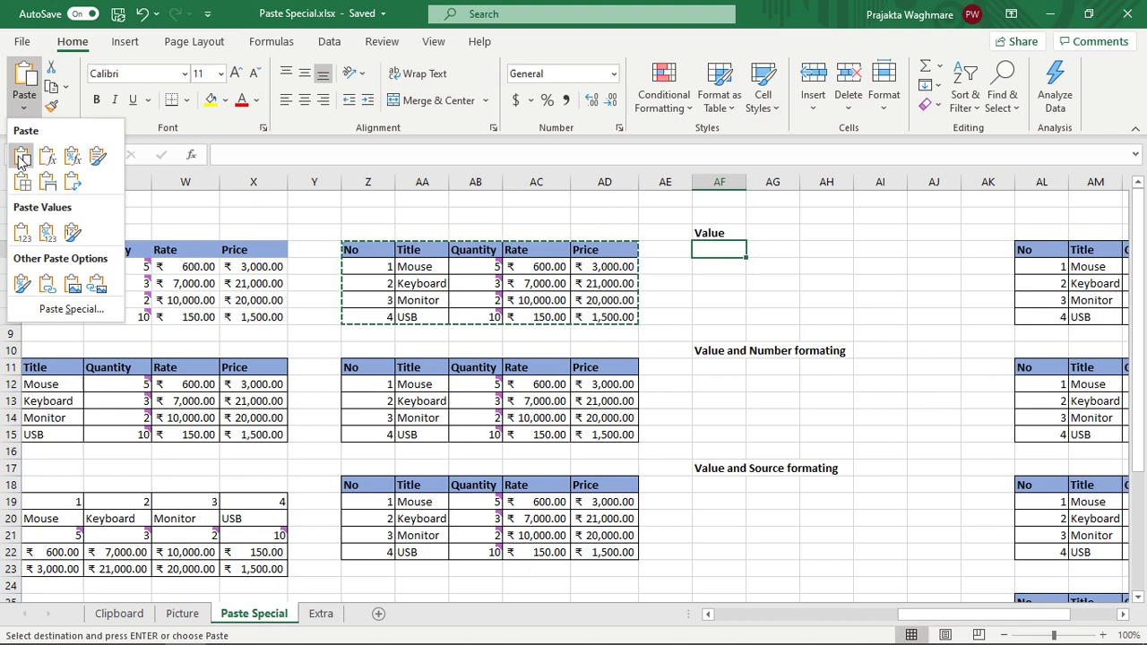
click(21, 235)
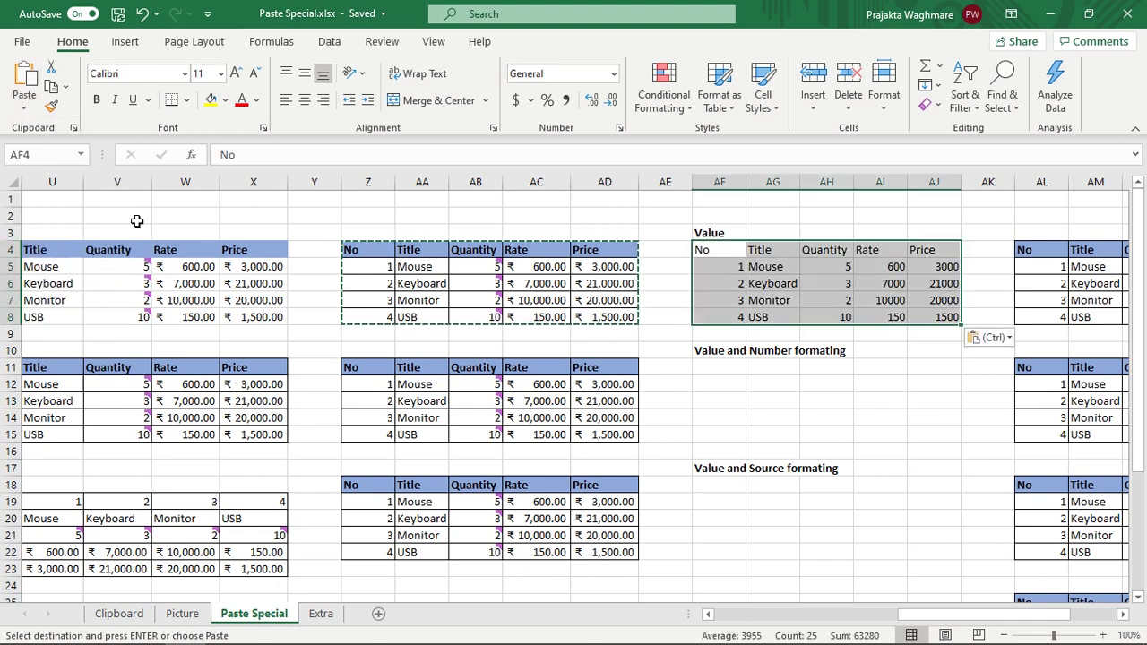
Check the pasted Quantity, Rate and Price values are plain numbers without currency format.
click(805, 280)
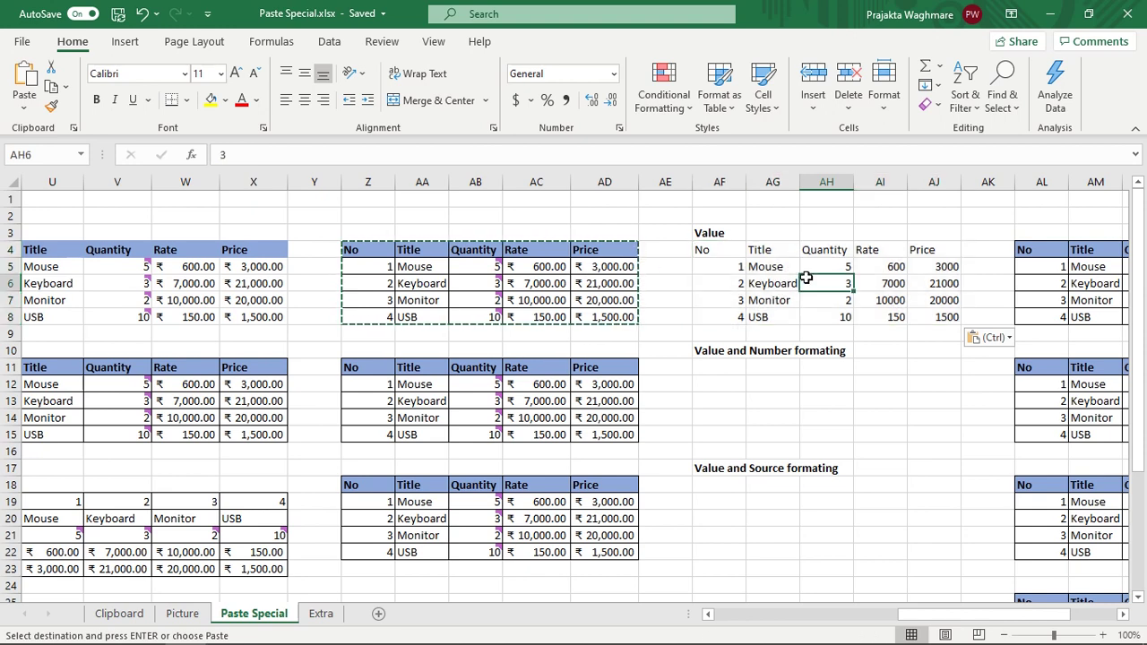
click(900, 267)
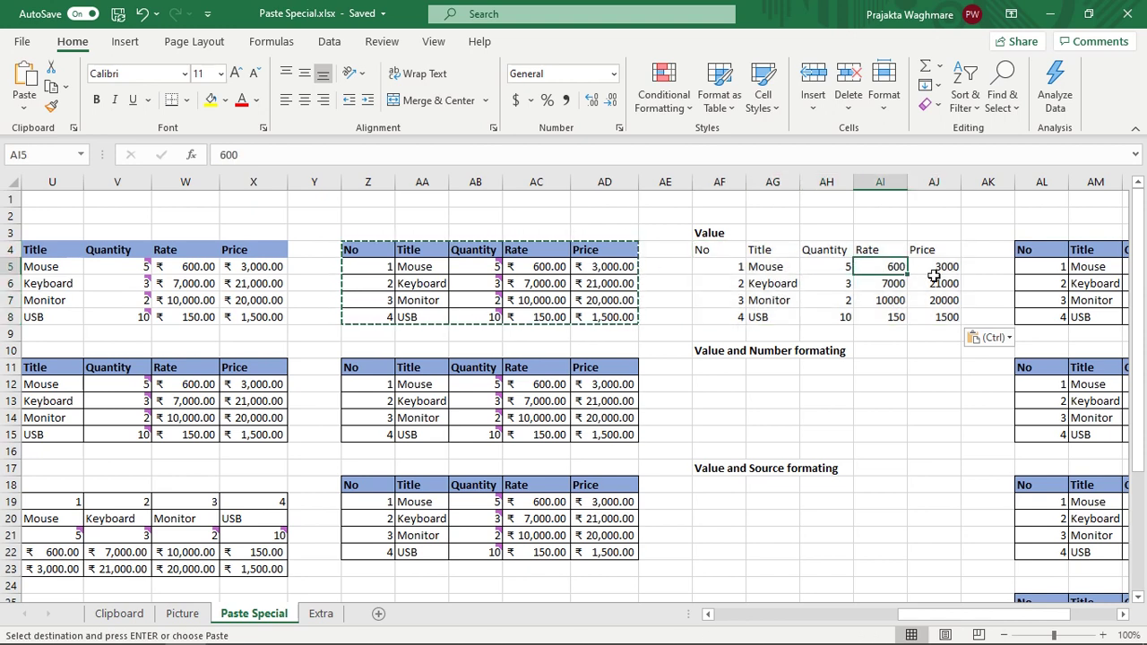
click(886, 251)
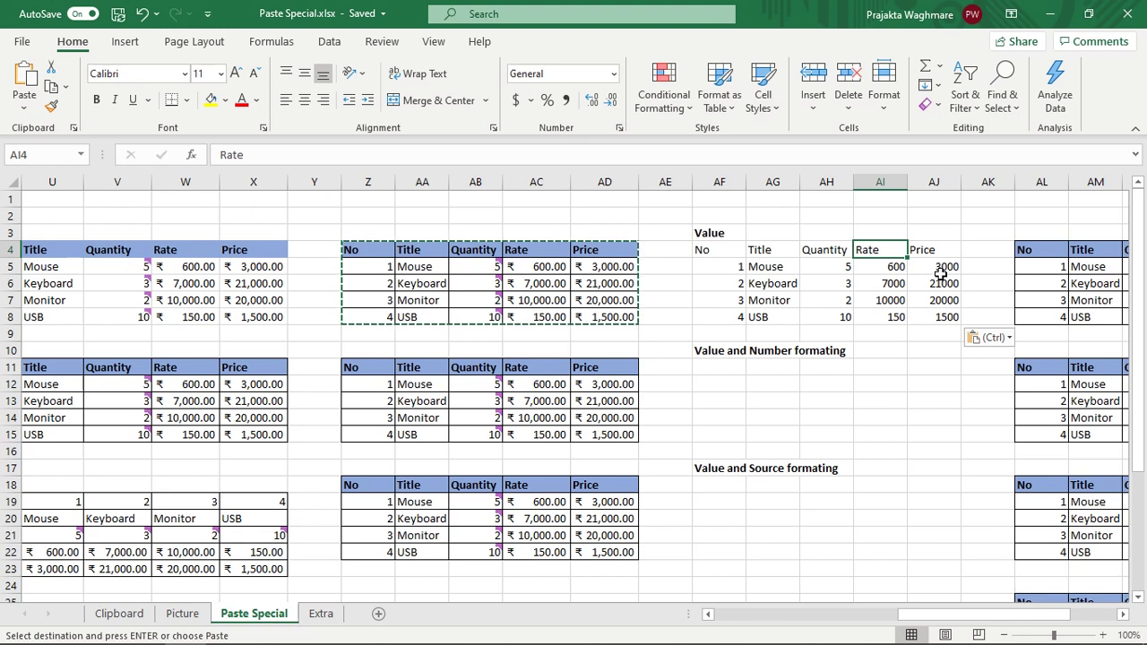
click(942, 273)
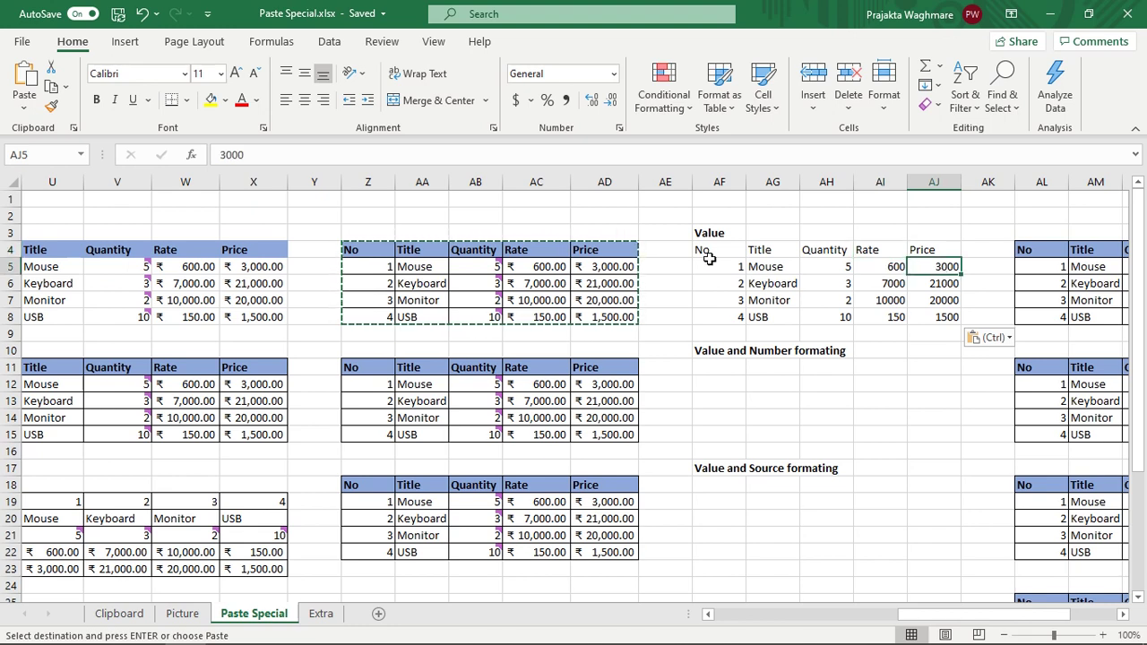
drag(703, 251, 943, 318)
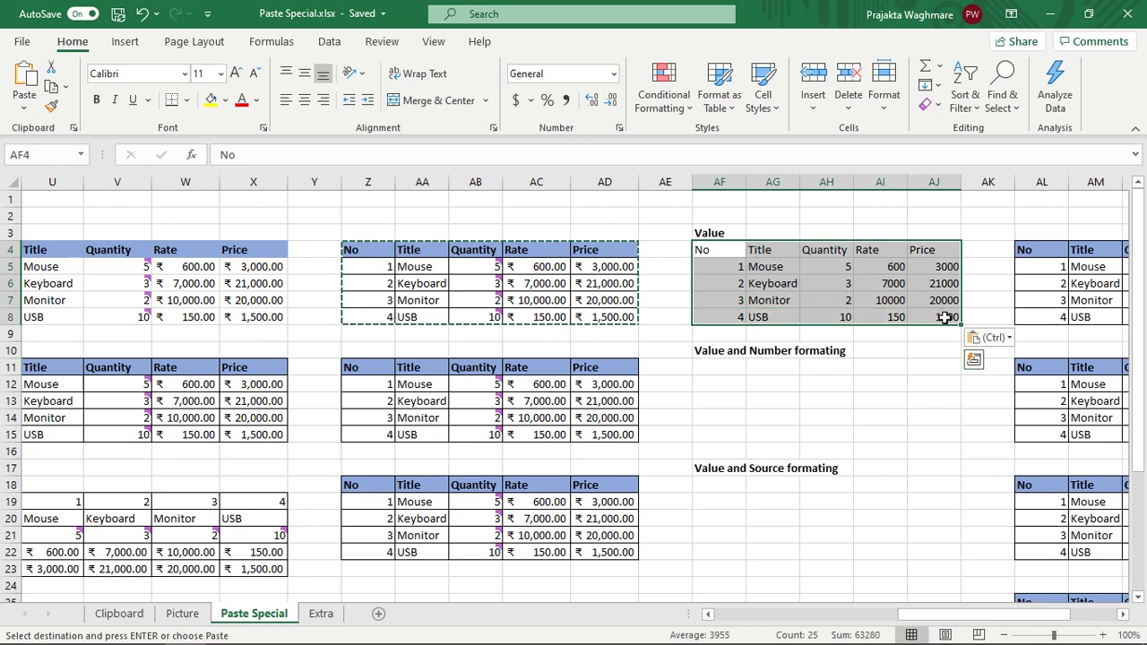
click(825, 301)
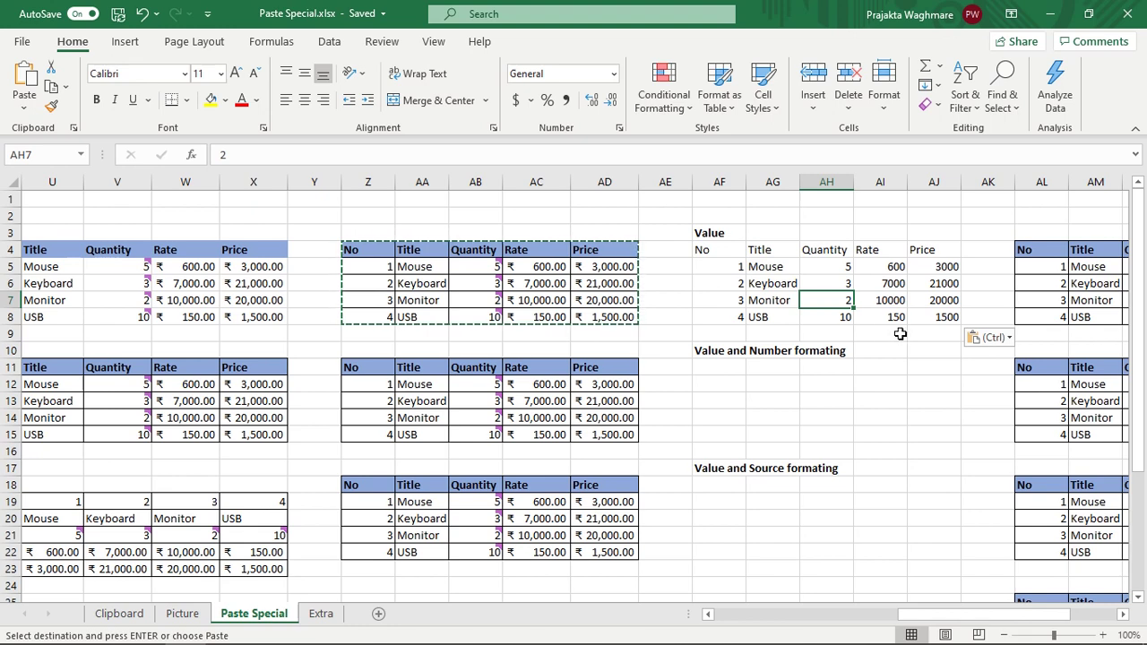
click(917, 298)
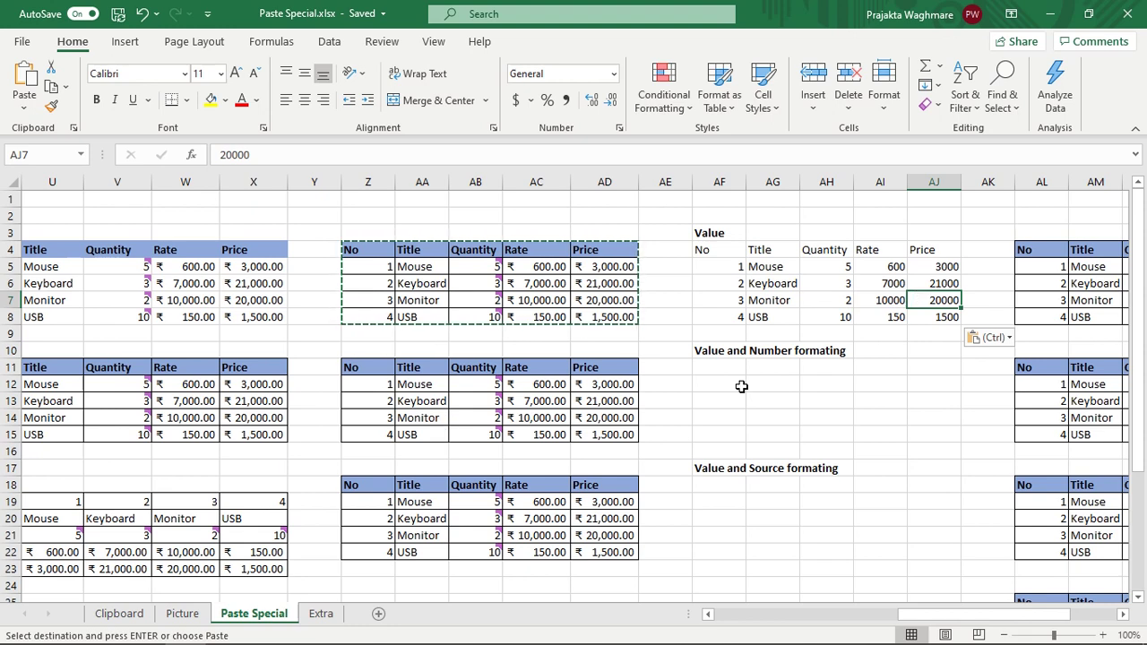
click(719, 351)
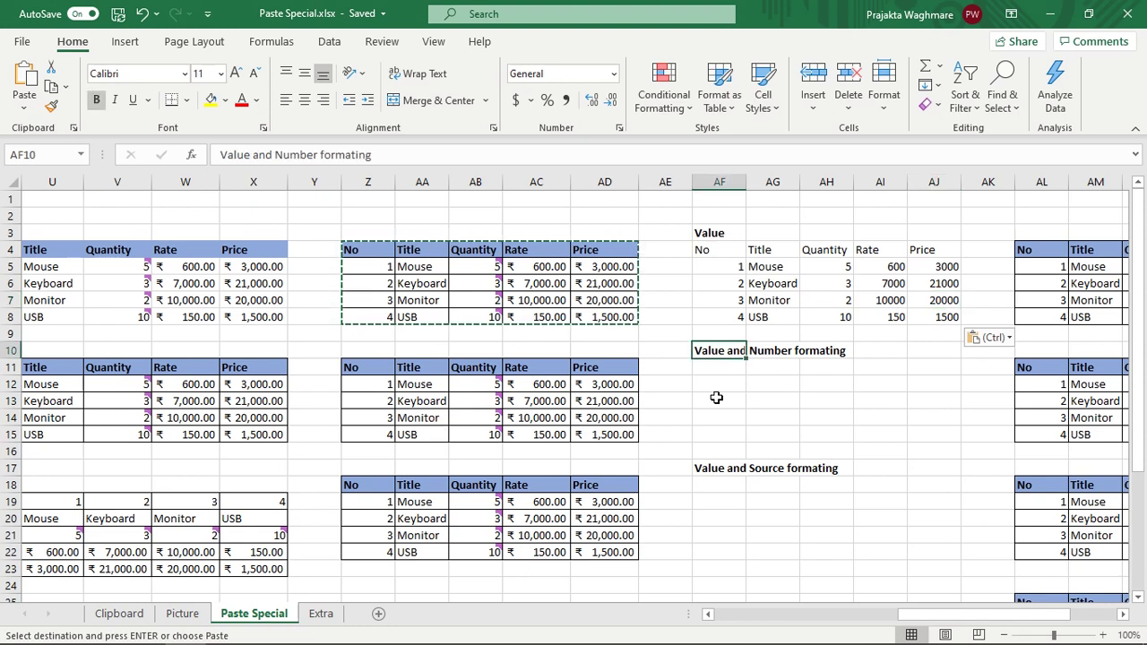
Copy Z11:AD15 and paste it at AF11 with Values & Number Formatting.
drag(367, 367, 577, 436)
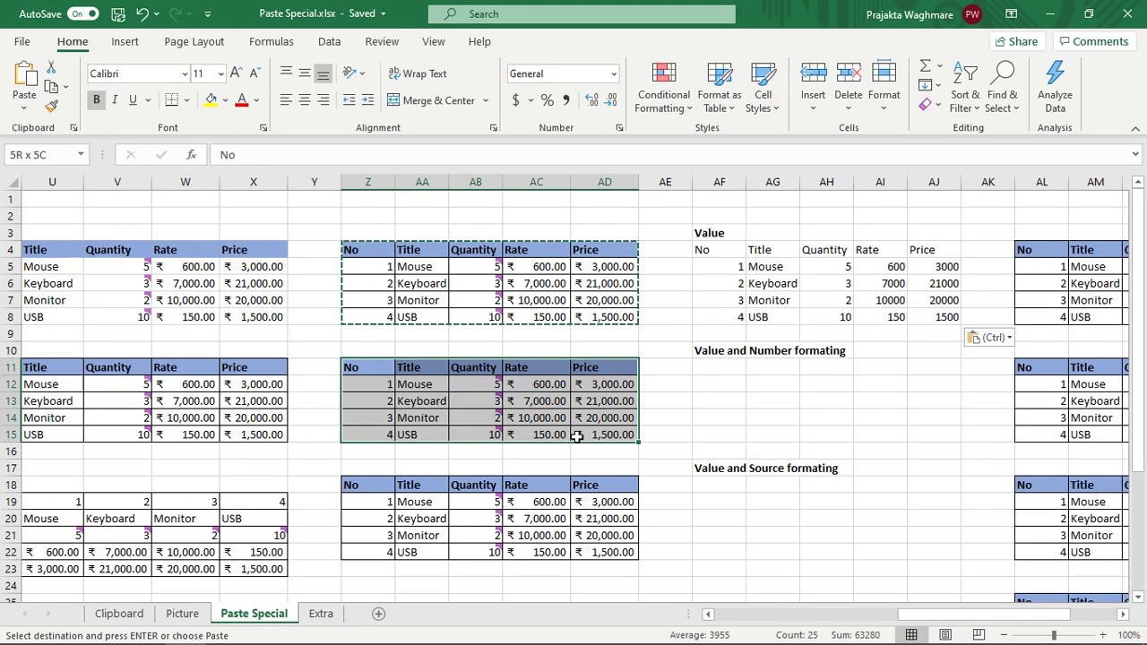
key(ctrl+v)
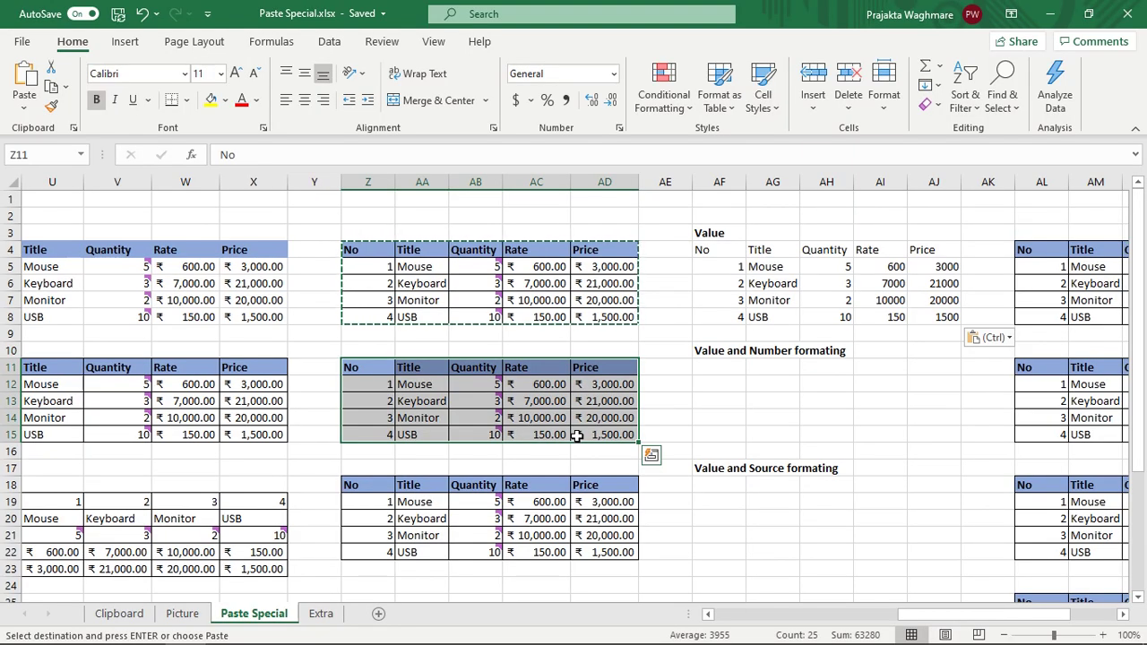
key(ctrl+c)
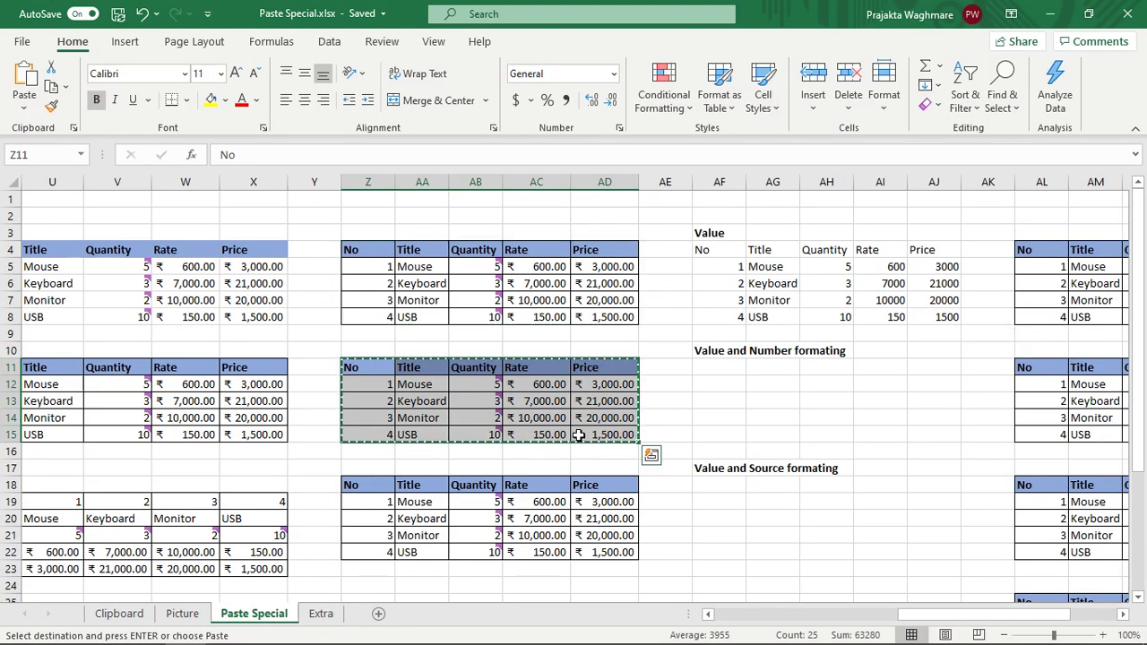
click(724, 366)
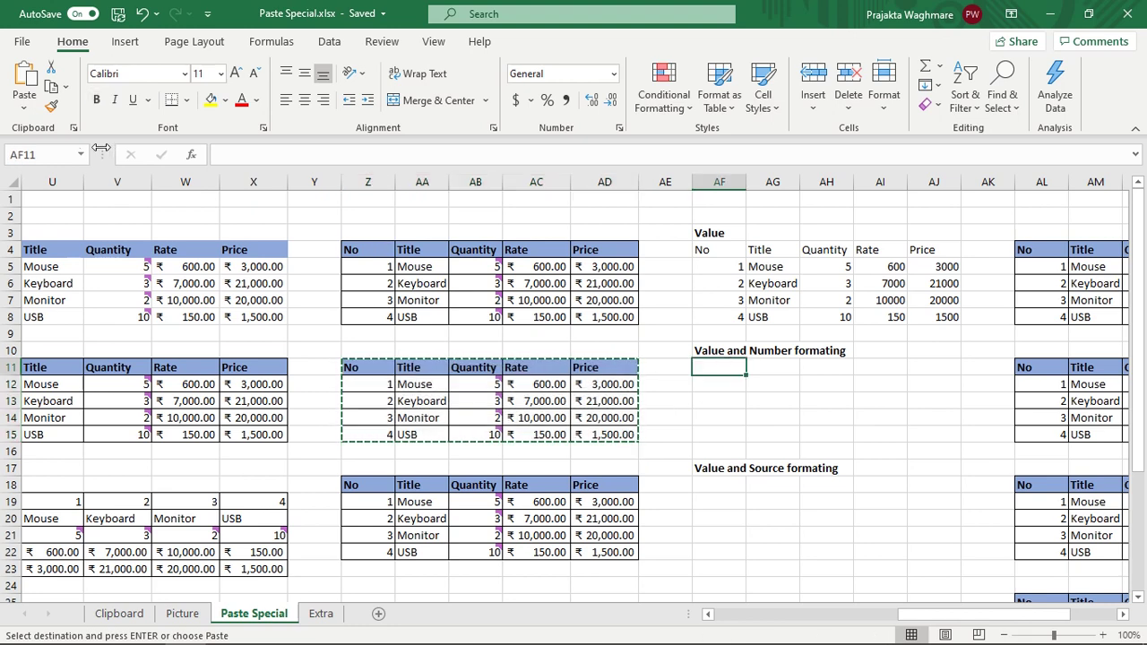
click(15, 102)
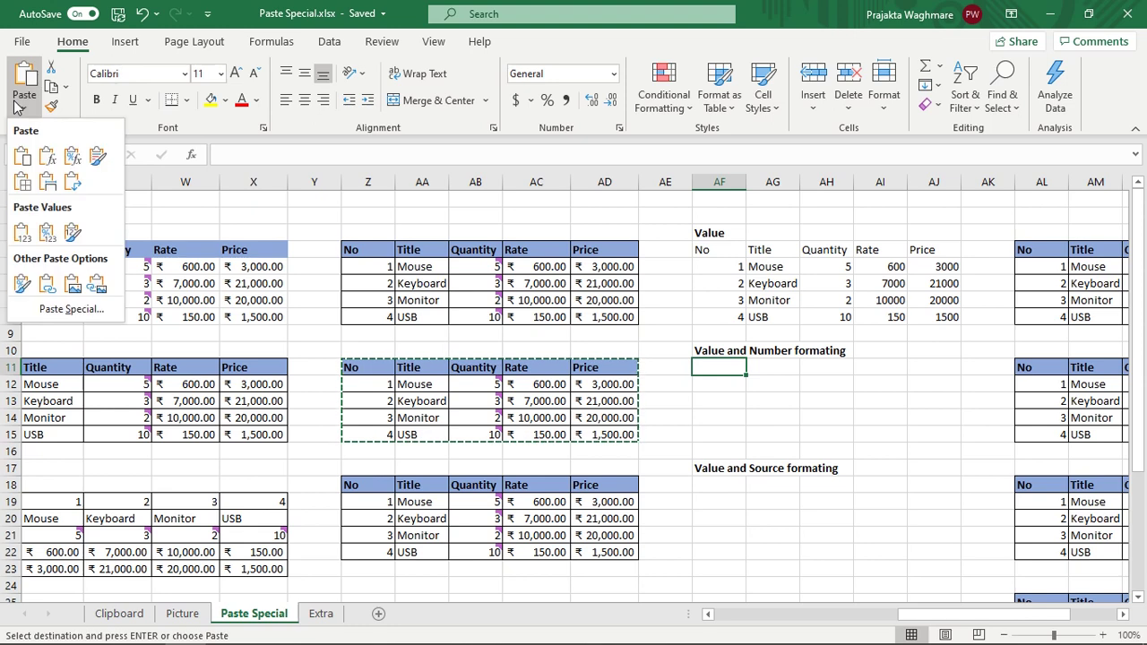
click(47, 234)
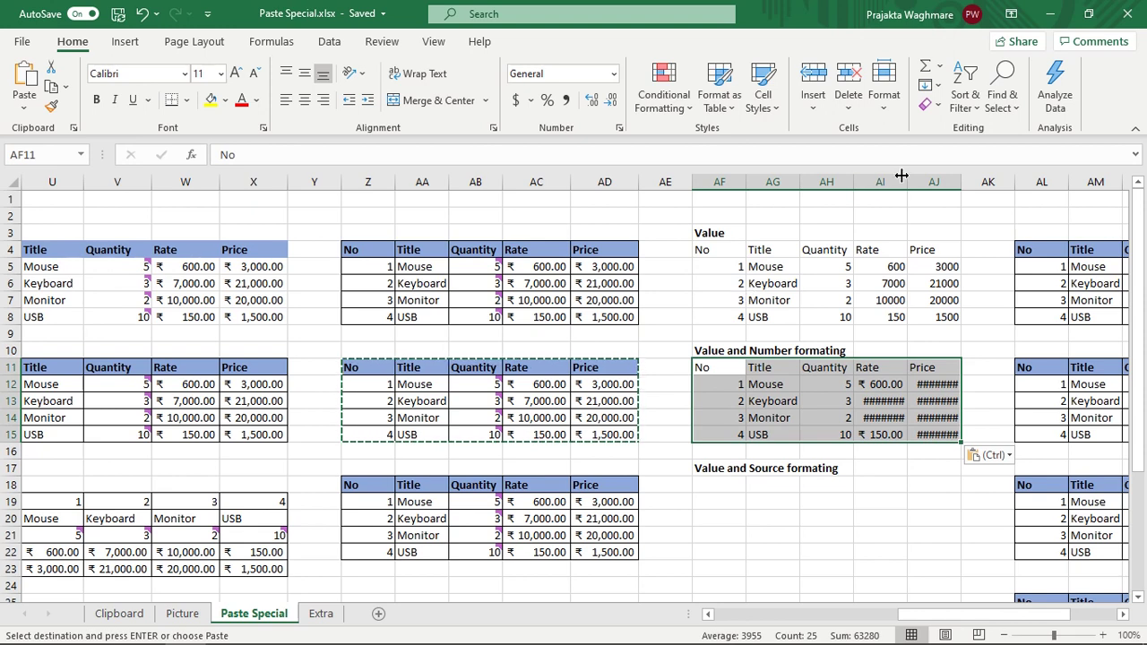
Widen columns AI and AJ so the rupee Rate and Price amounts show fully.
drag(908, 181, 975, 182)
double_click(975, 182)
click(757, 419)
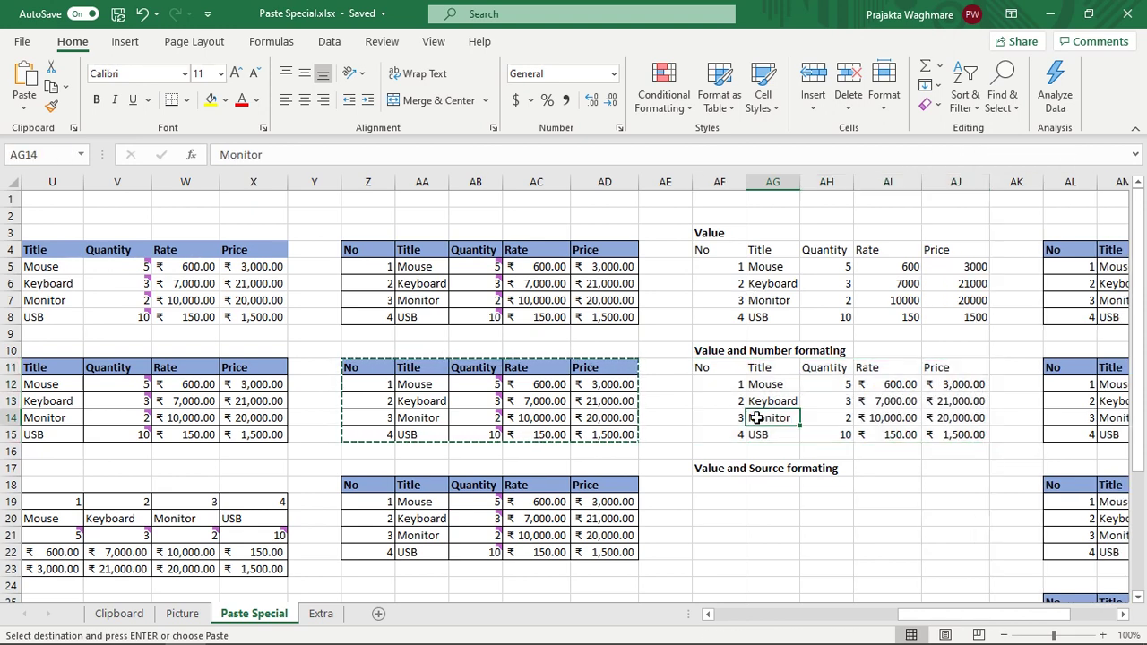
click(888, 411)
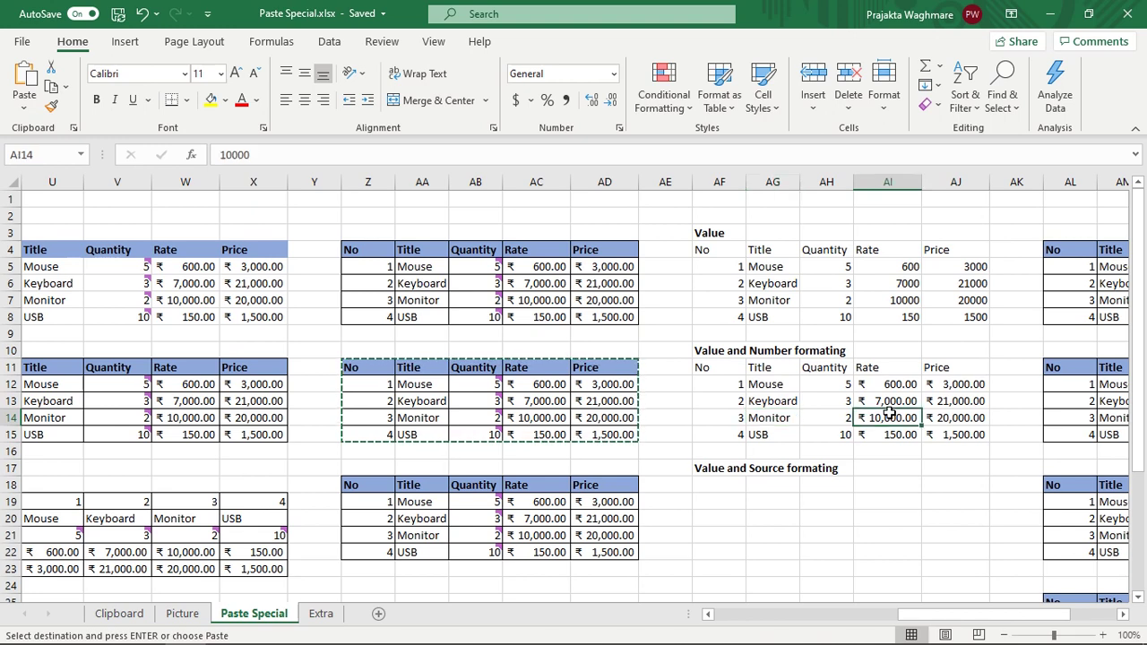
Select the pasted Rate and Price values to confirm their rupee formatting.
click(937, 410)
drag(888, 384, 912, 428)
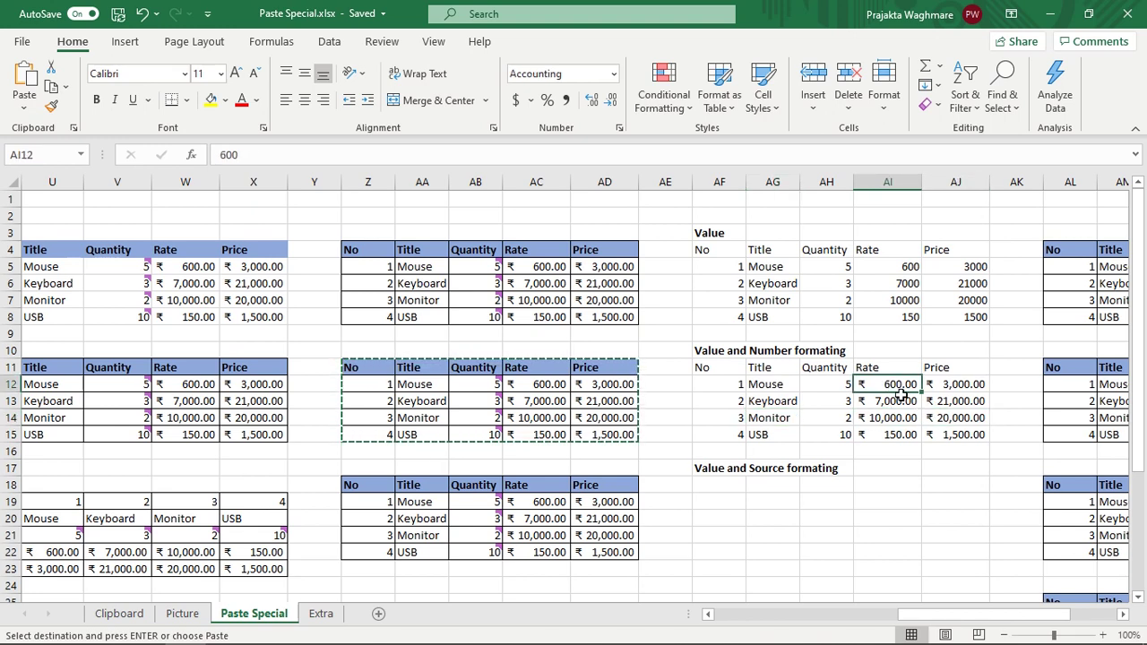
key(ctrl+v)
drag(950, 384, 951, 414)
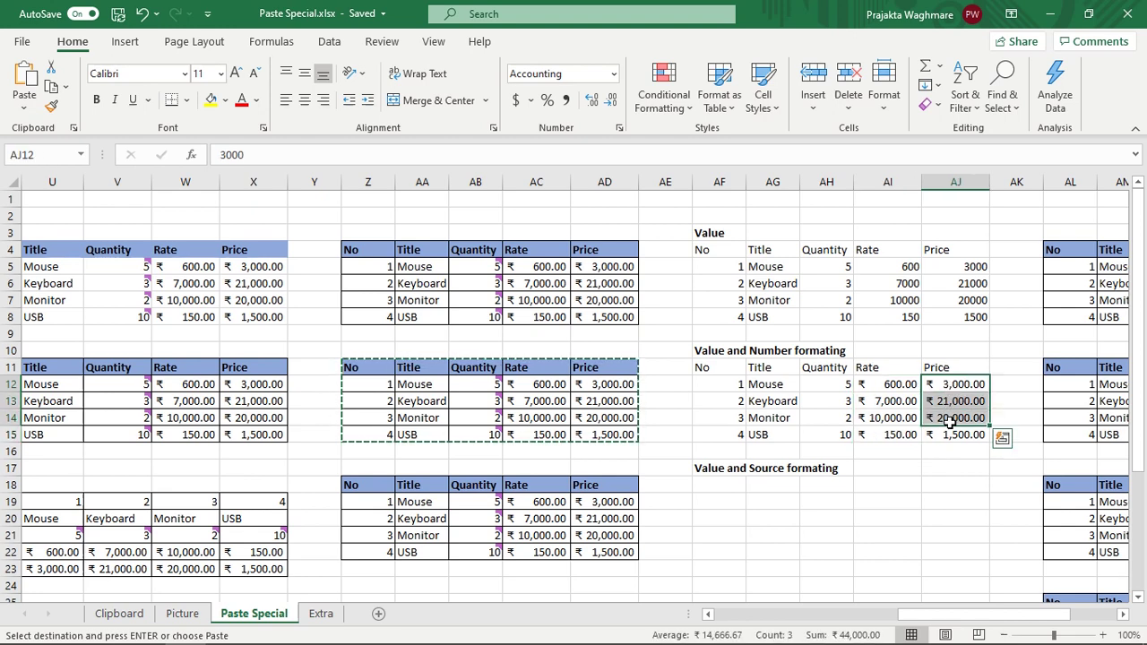
click(930, 482)
click(368, 484)
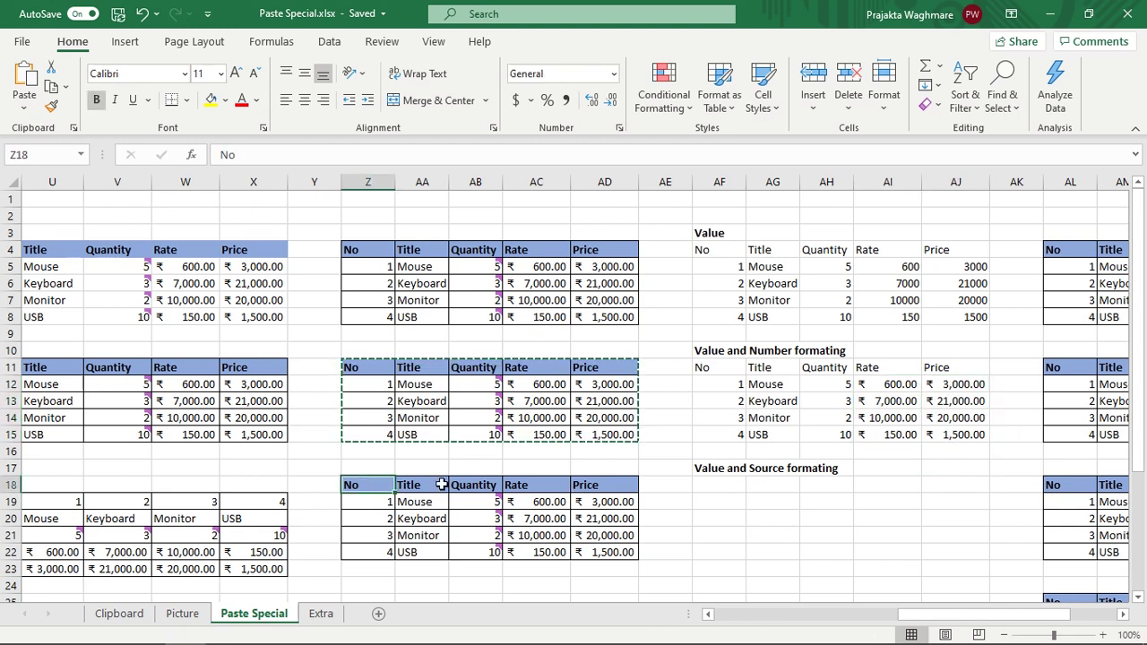
Copy Z18:AD22 and paste it at AF18 with Values & Source Formatting.
click(708, 470)
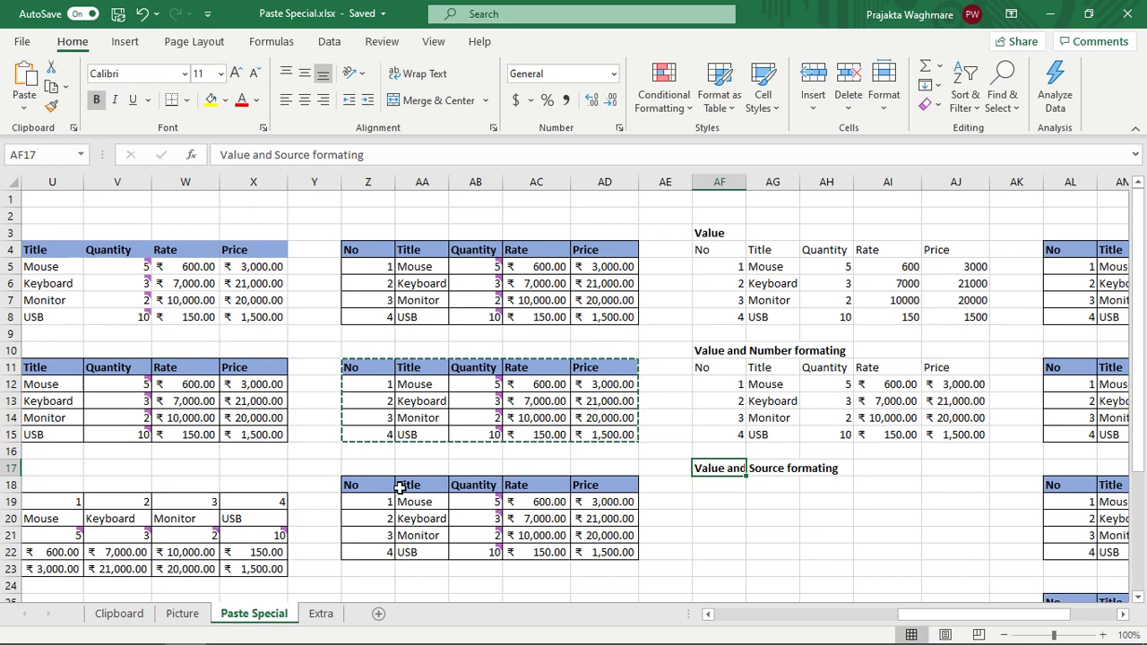
drag(366, 484, 581, 551)
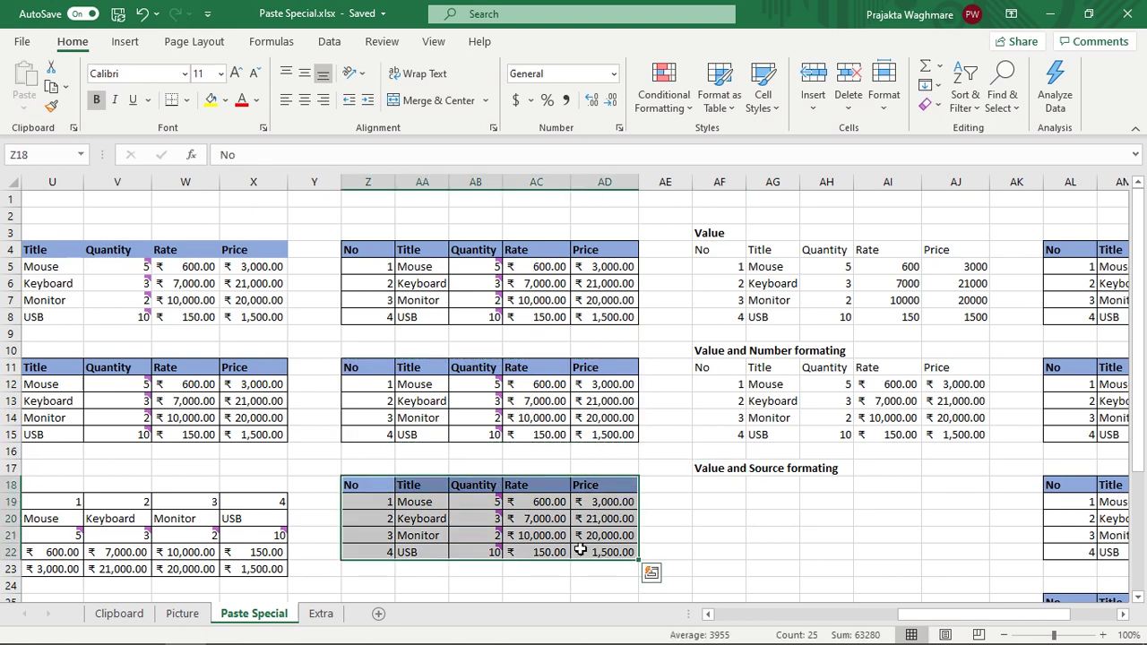
key(ctrl+c)
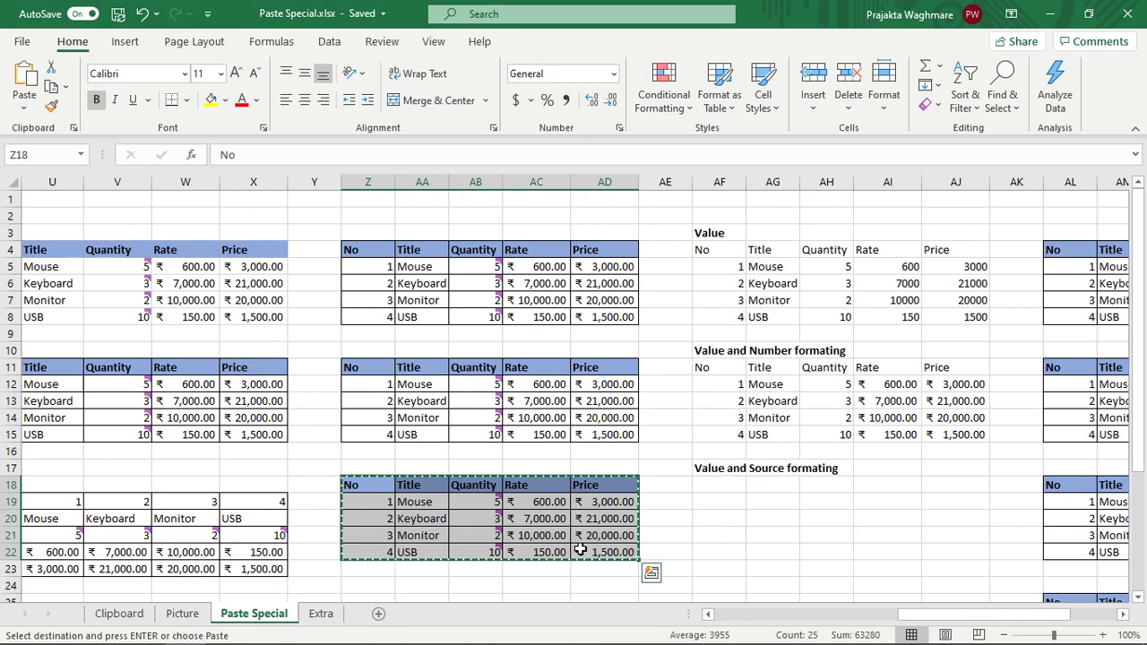
click(735, 483)
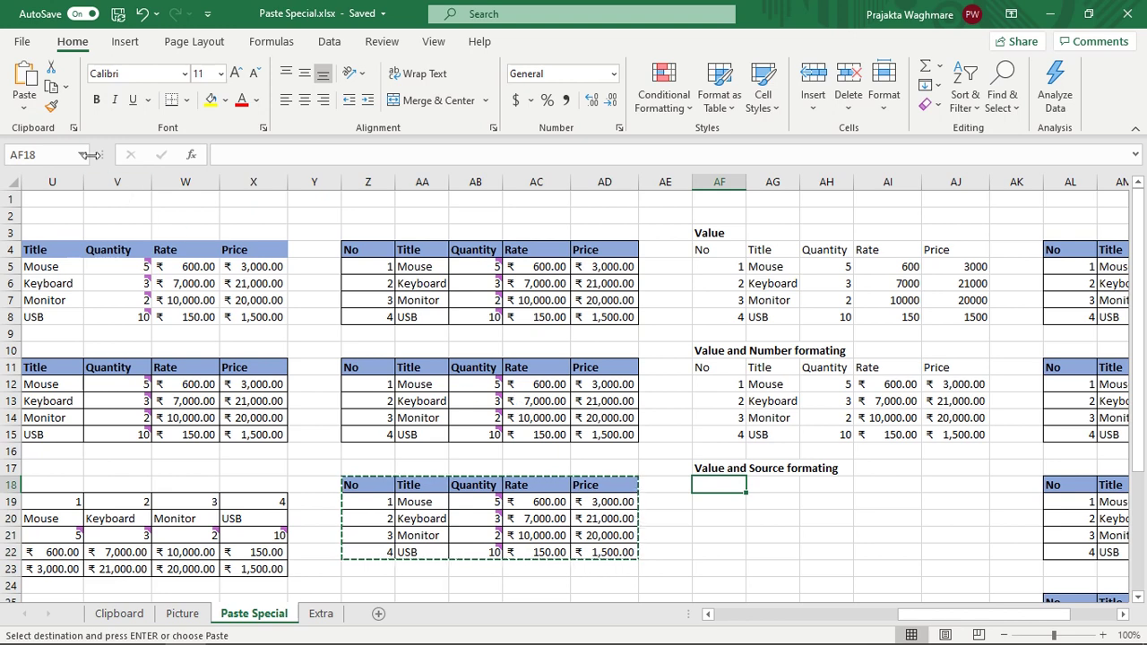
click(26, 111)
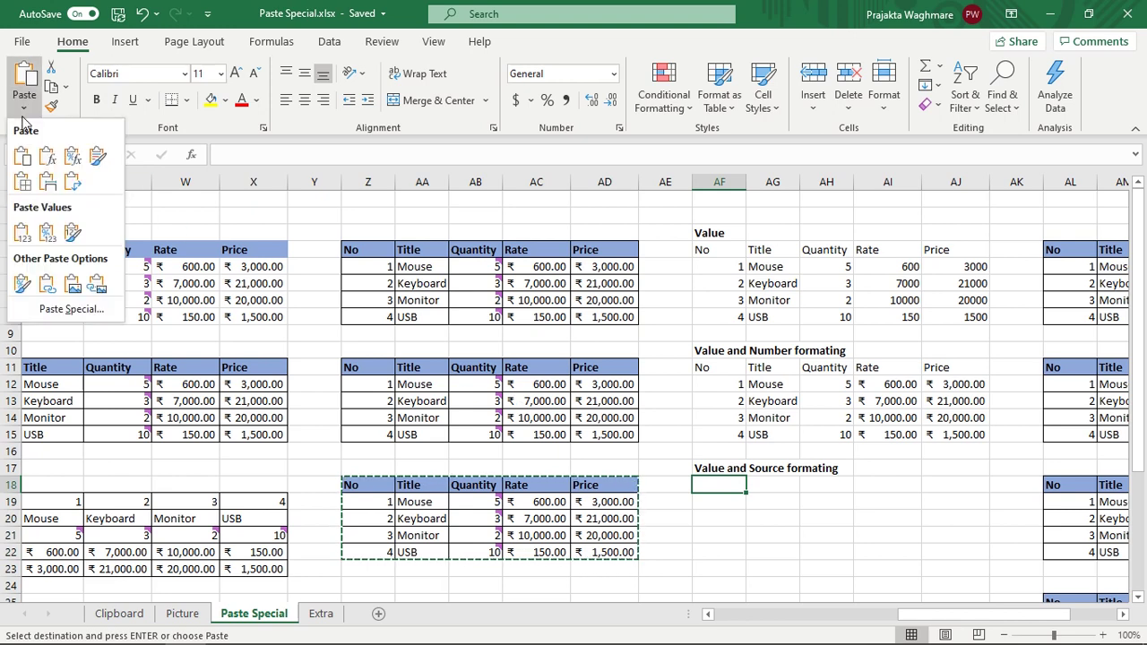
click(73, 233)
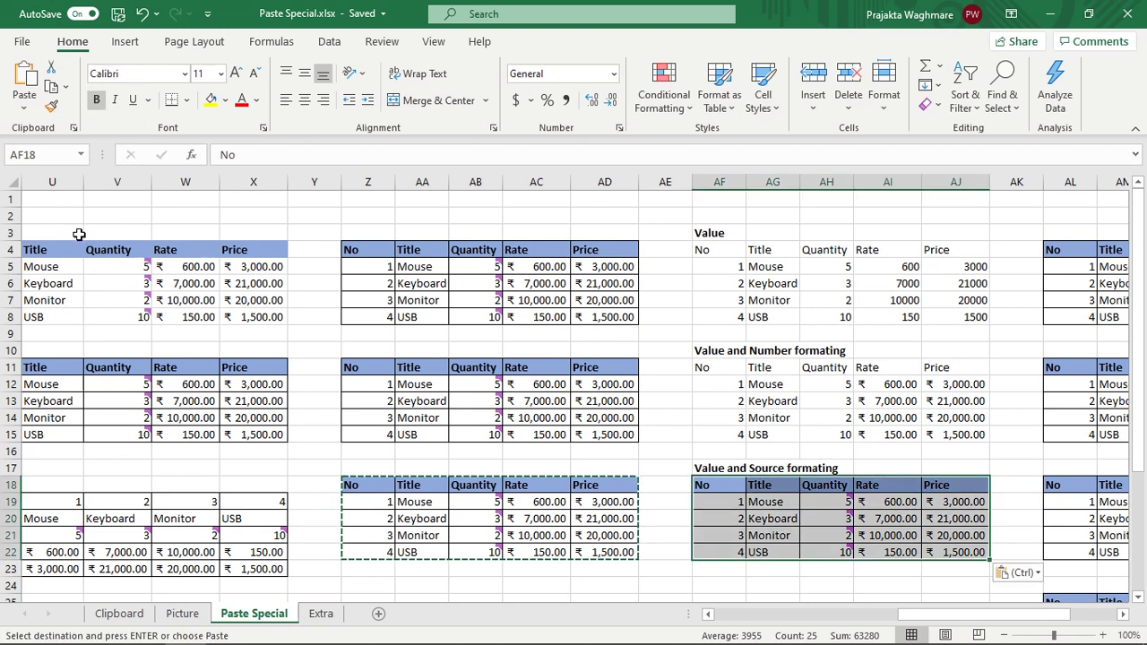
Check the pasted blue header row, Rate values and Price values in AF18:AJ22.
click(718, 485)
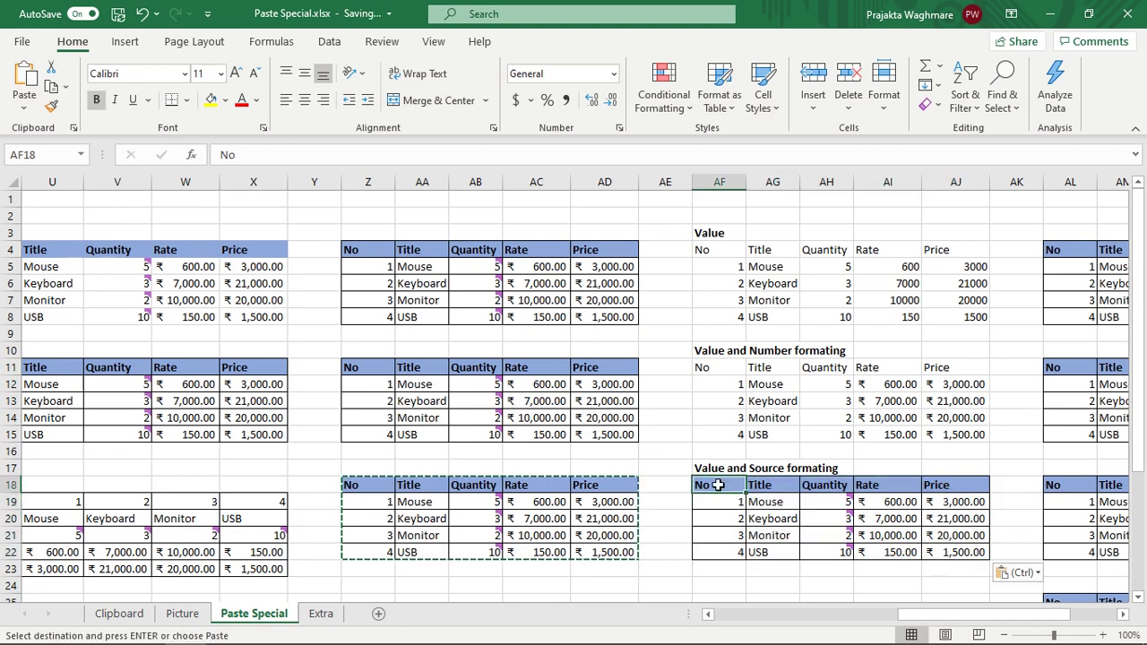
drag(718, 485, 926, 485)
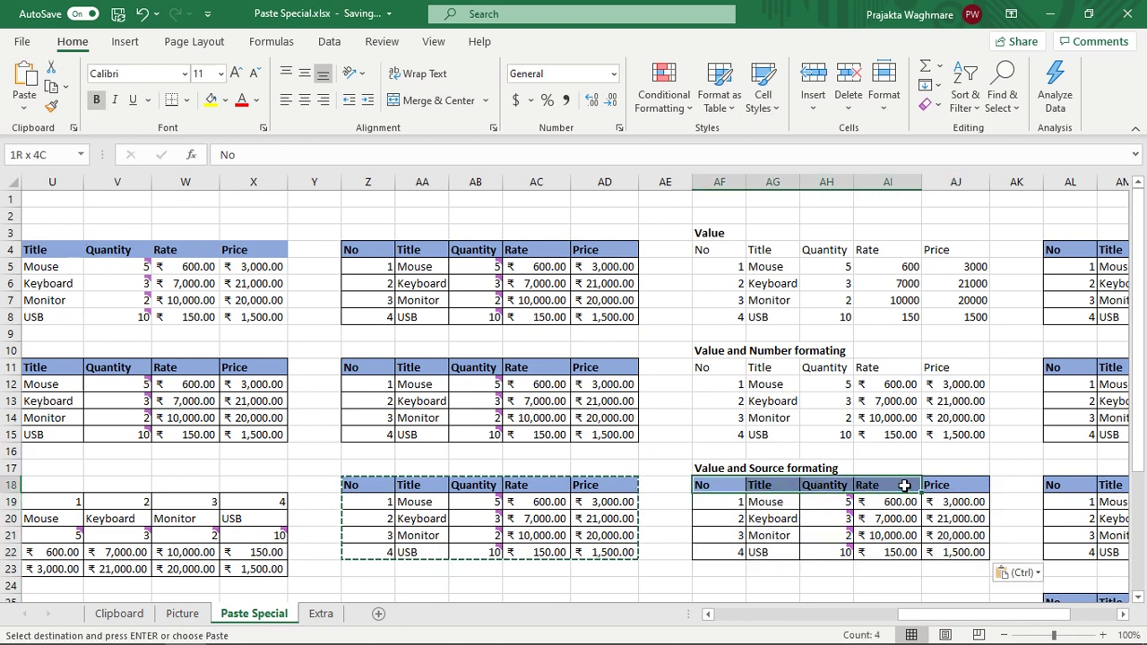
drag(887, 504, 888, 551)
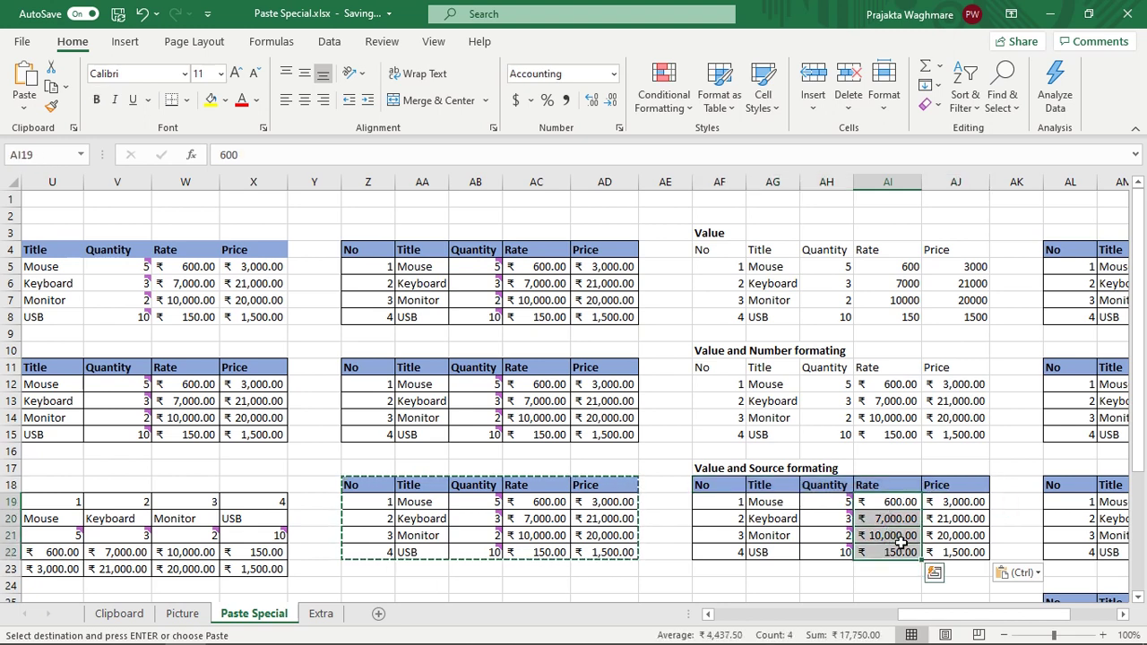
click(977, 500)
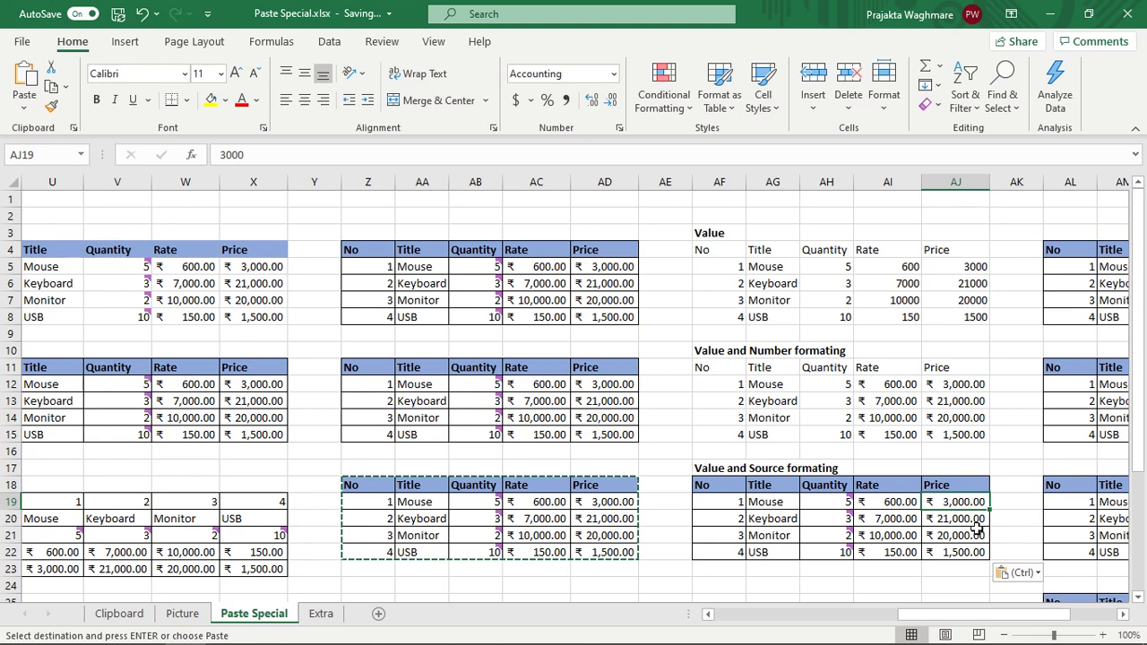
click(977, 535)
click(977, 552)
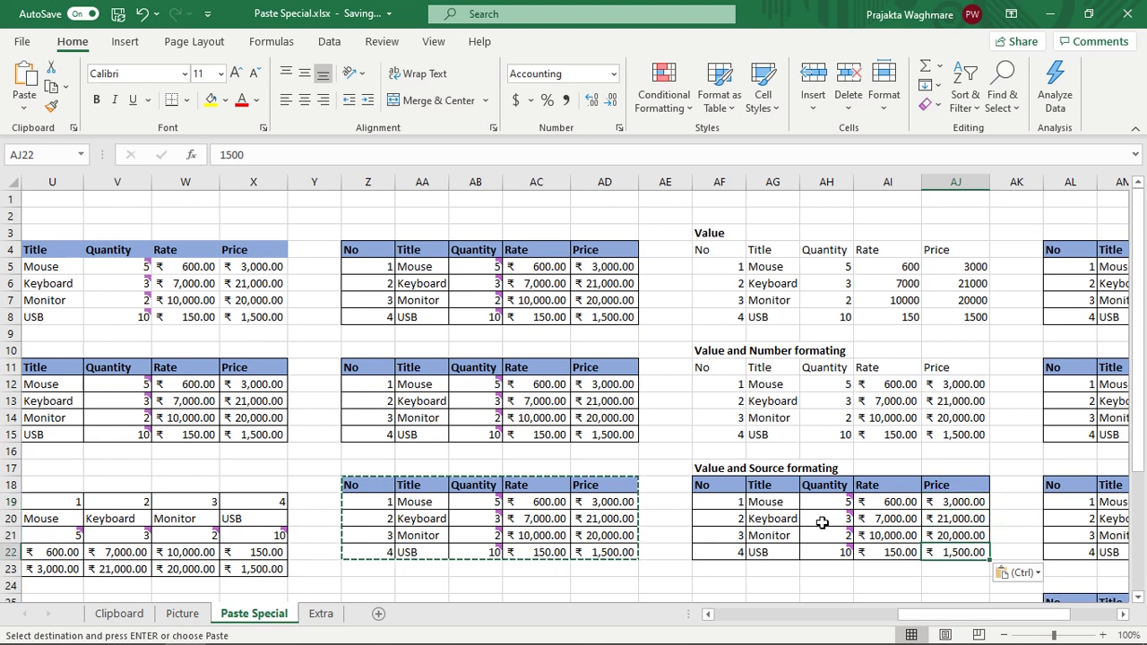
drag(736, 502, 943, 560)
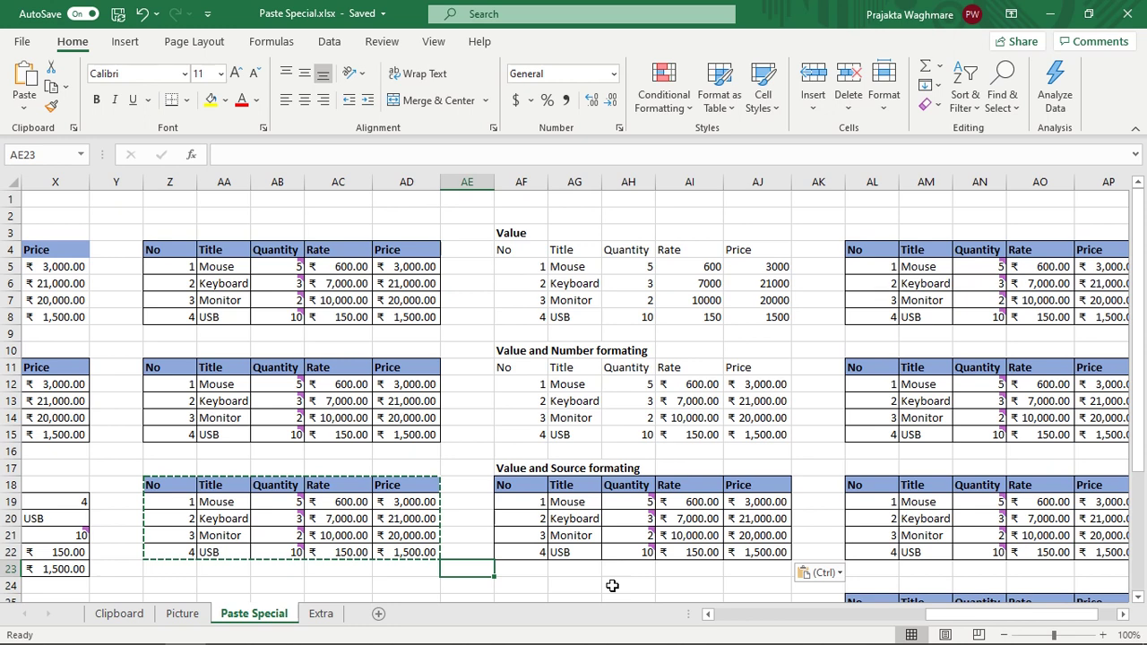
click(580, 502)
click(619, 534)
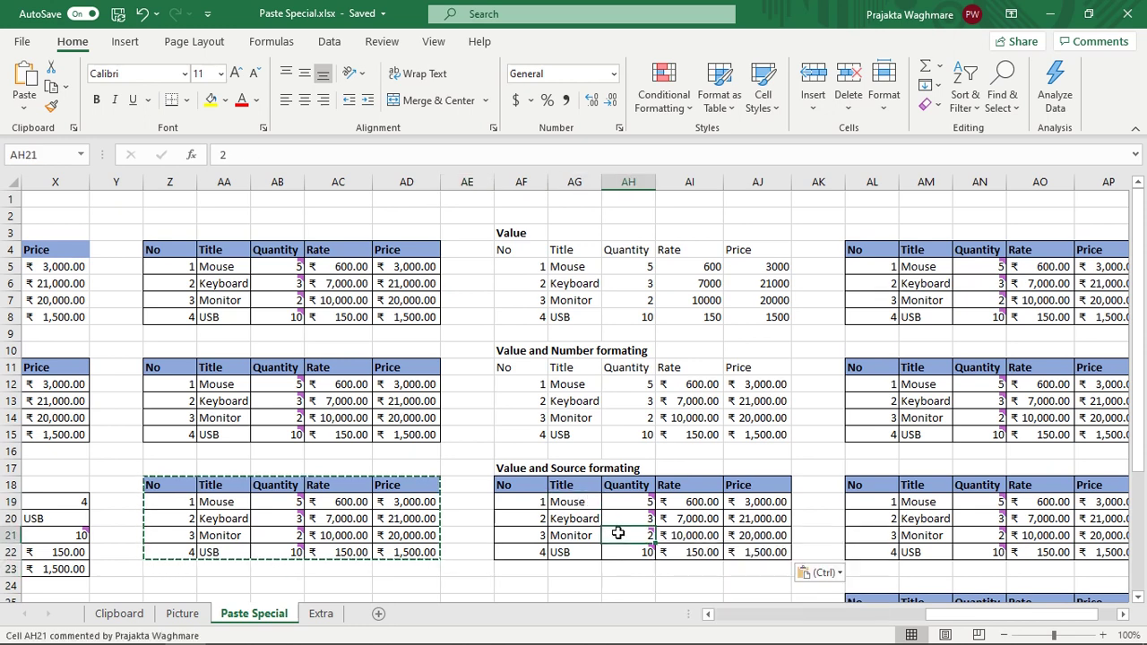
click(1060, 267)
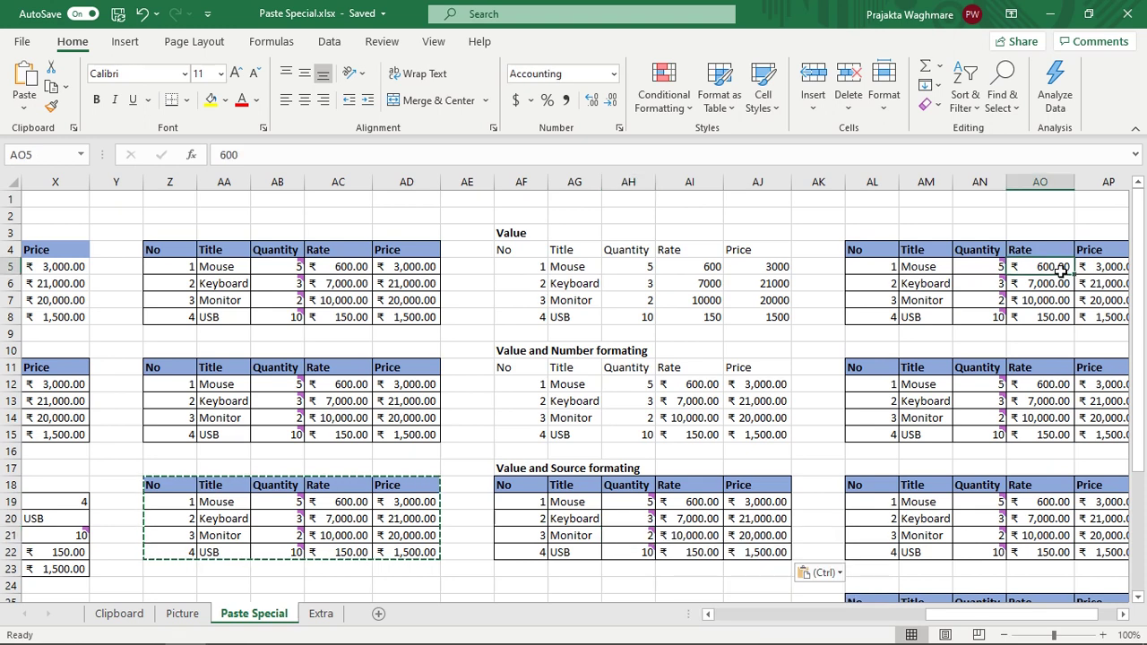
click(1122, 615)
click(1123, 615)
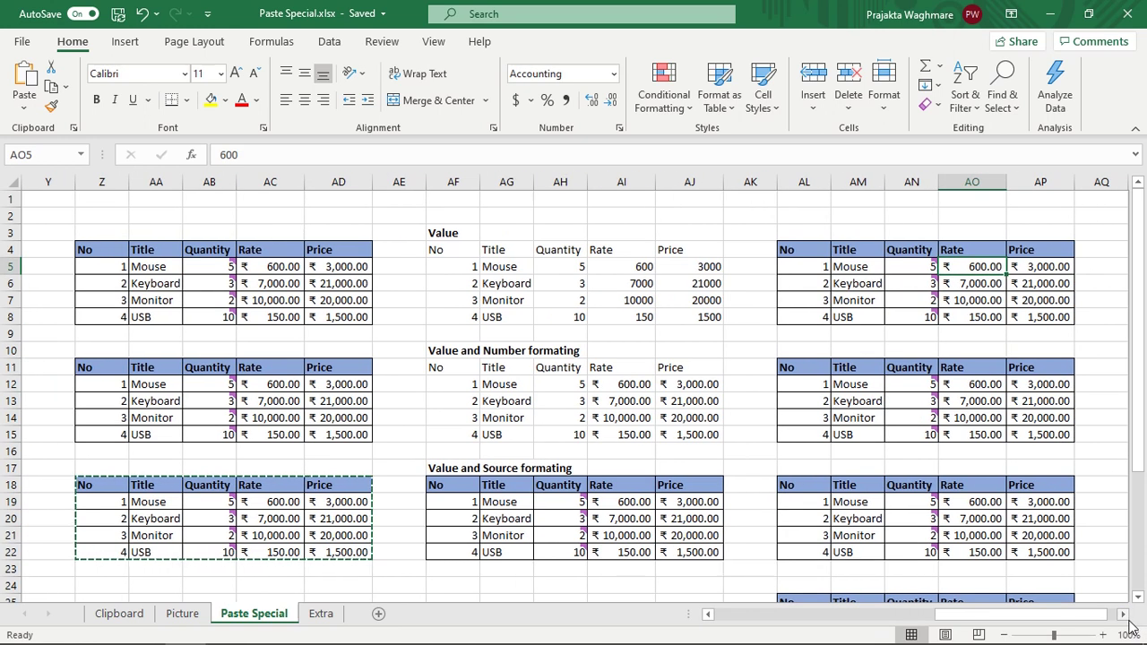
click(1122, 614)
click(1122, 615)
click(1123, 615)
click(1122, 615)
click(1123, 614)
click(1123, 615)
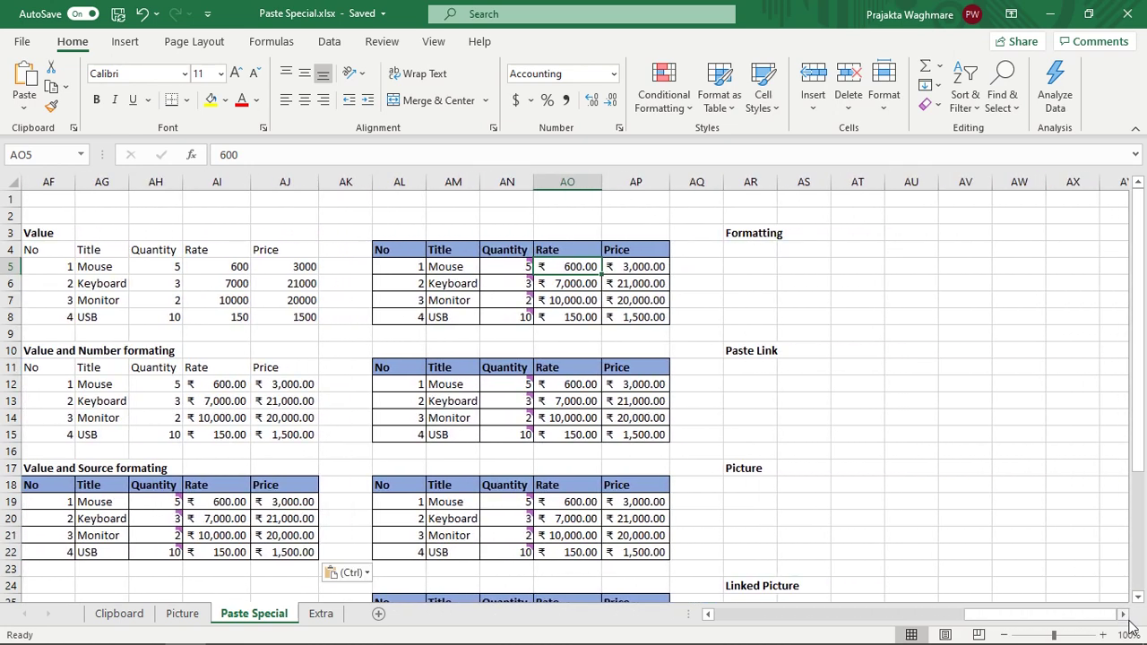